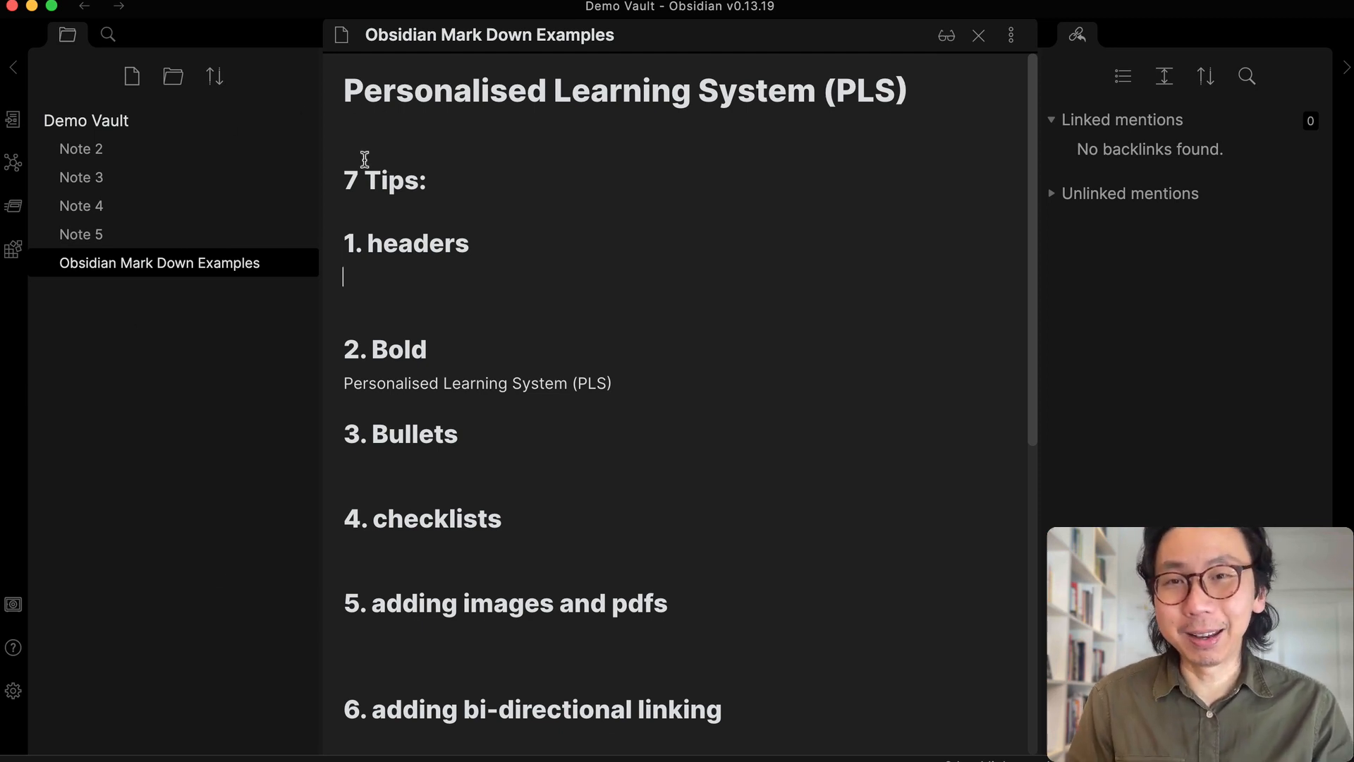
Create a blank note with the default name in Demo Vault and return to the Obsidian Mark Down Examples note
left_click(130, 83)
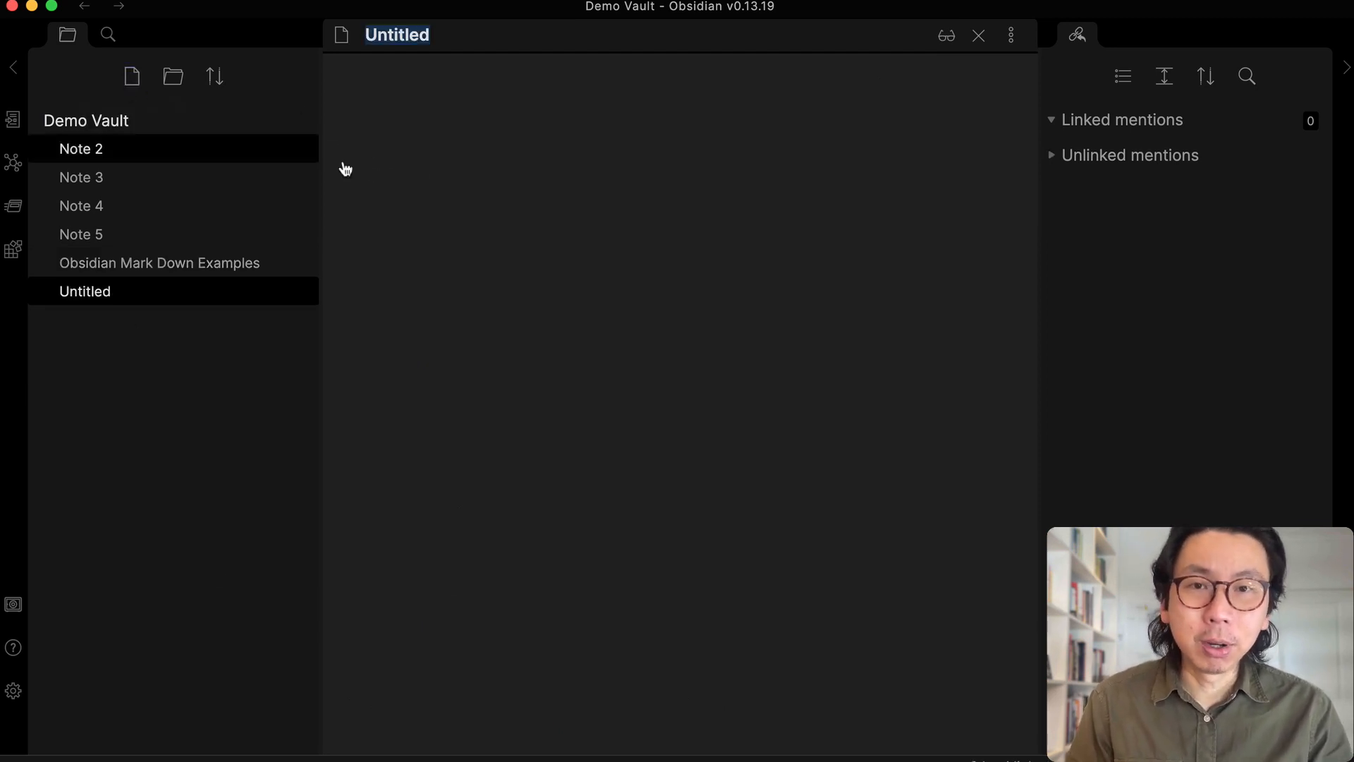
left_click(567, 345)
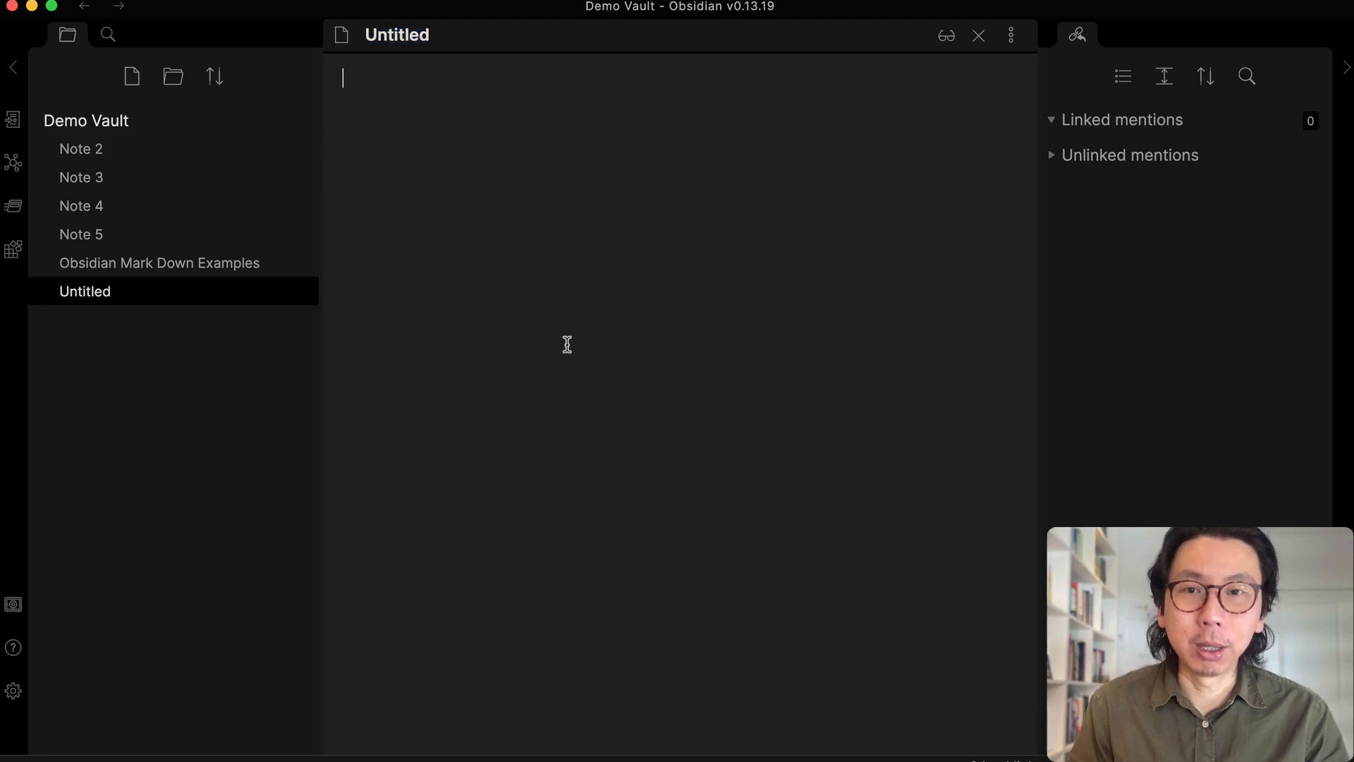
left_click(109, 262)
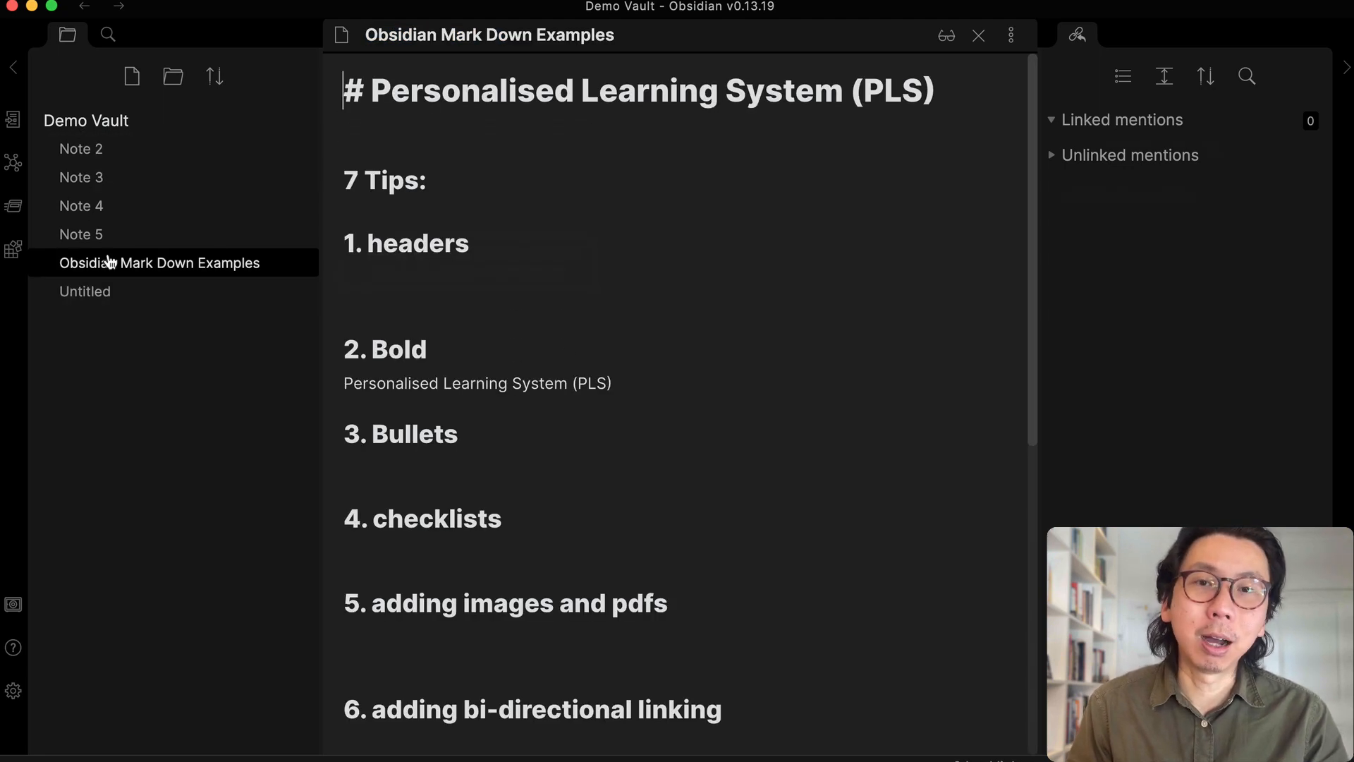
Add the level-one Markdown heading "# Personalised Learning System (PLS)" beneath the "1. headers" section title
left_click(380, 275)
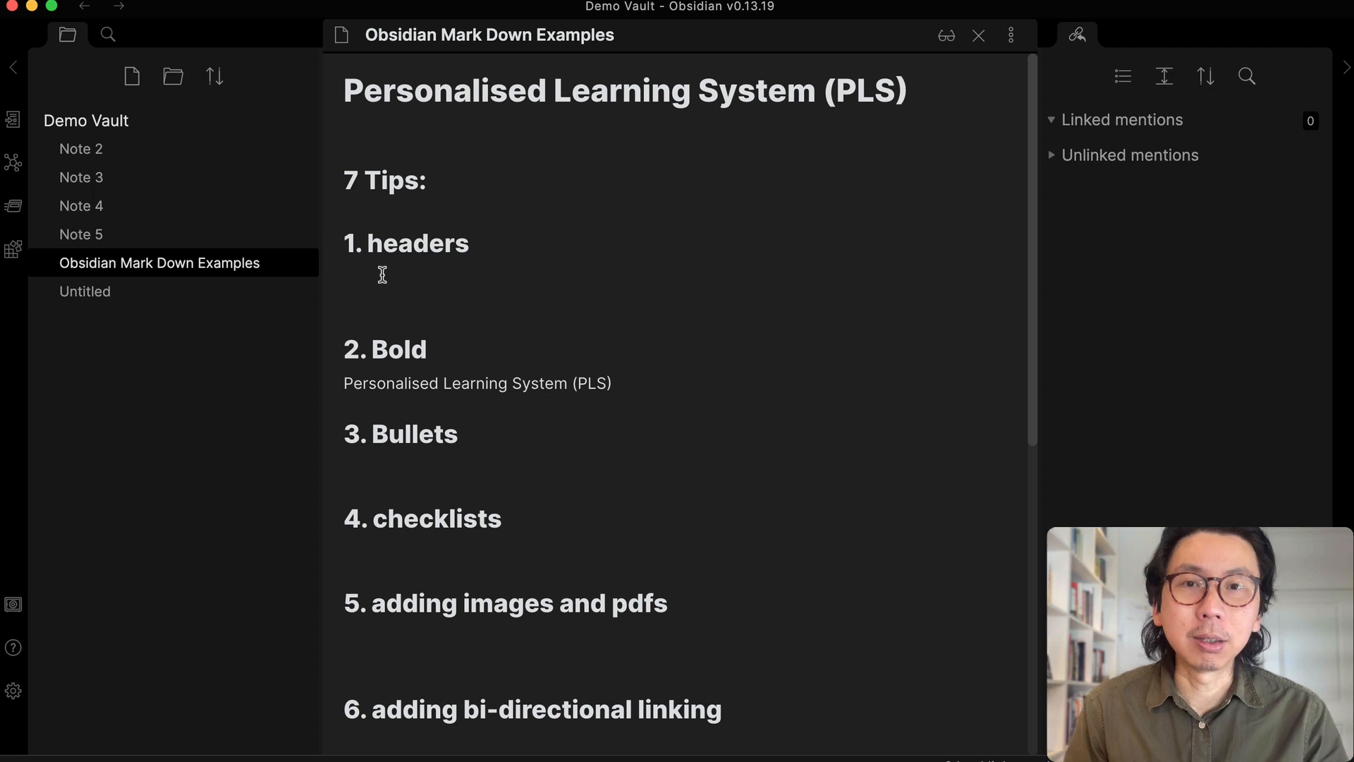
scroll(382, 275, "down", 3)
scroll(382, 275, "up", 3)
scroll(383, 275, "down", 1)
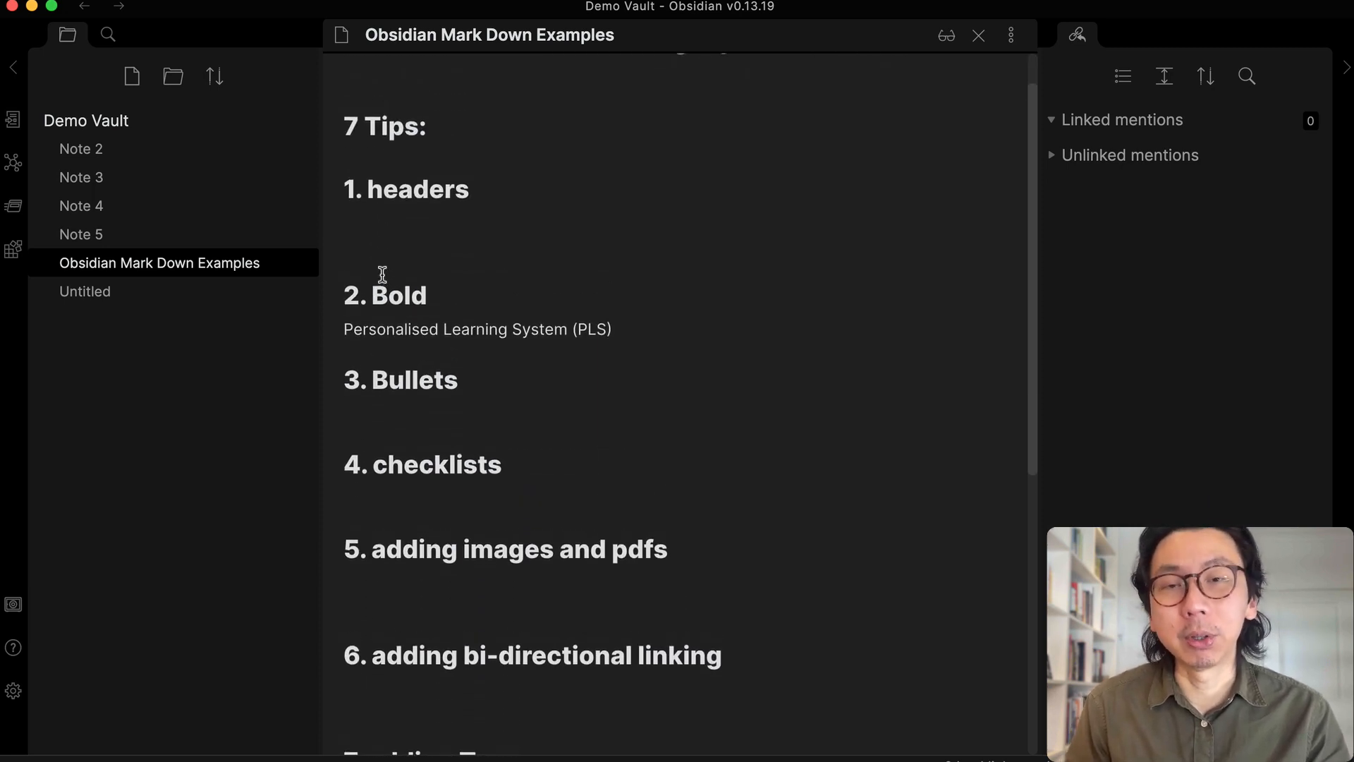
scroll(381, 272, "down", 2)
scroll(381, 272, "up", 2)
key("Return")
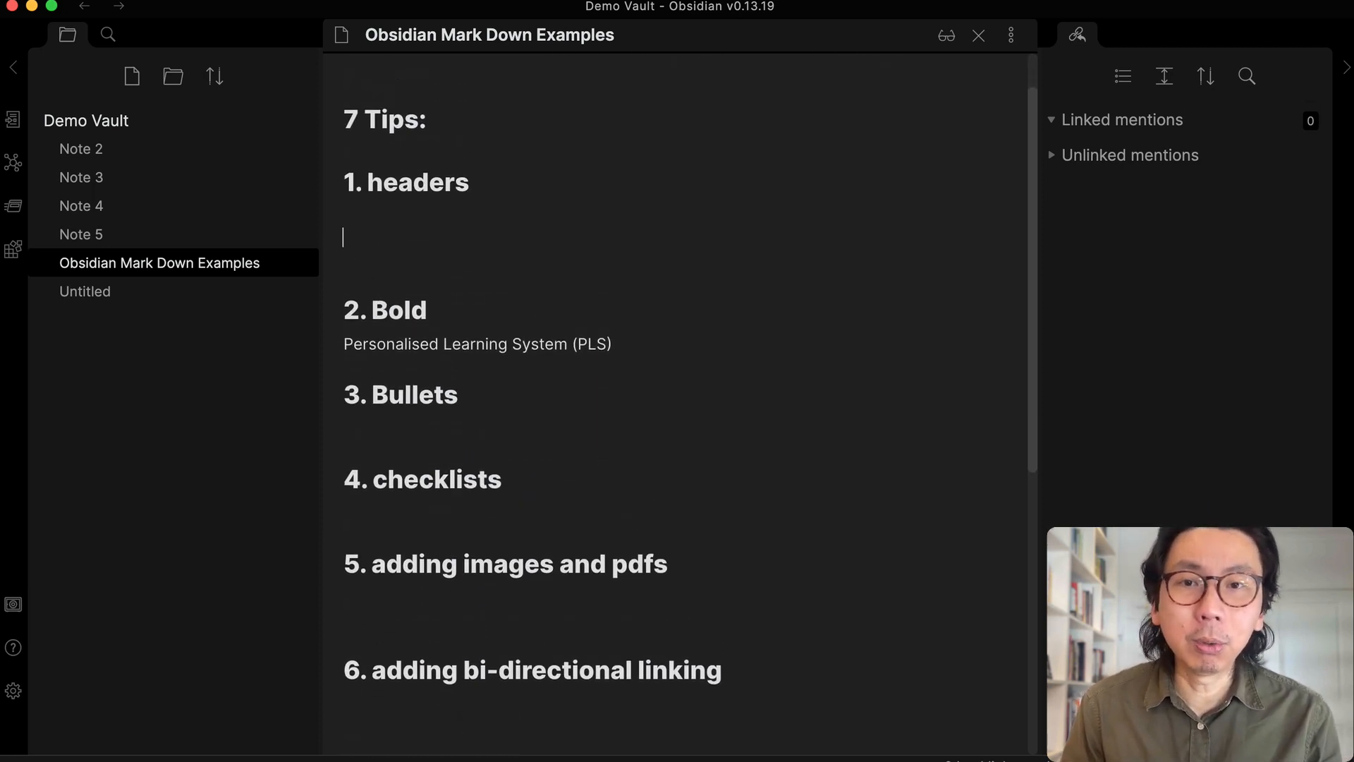
key("Up")
key("Up")
key("Down")
key("Down")
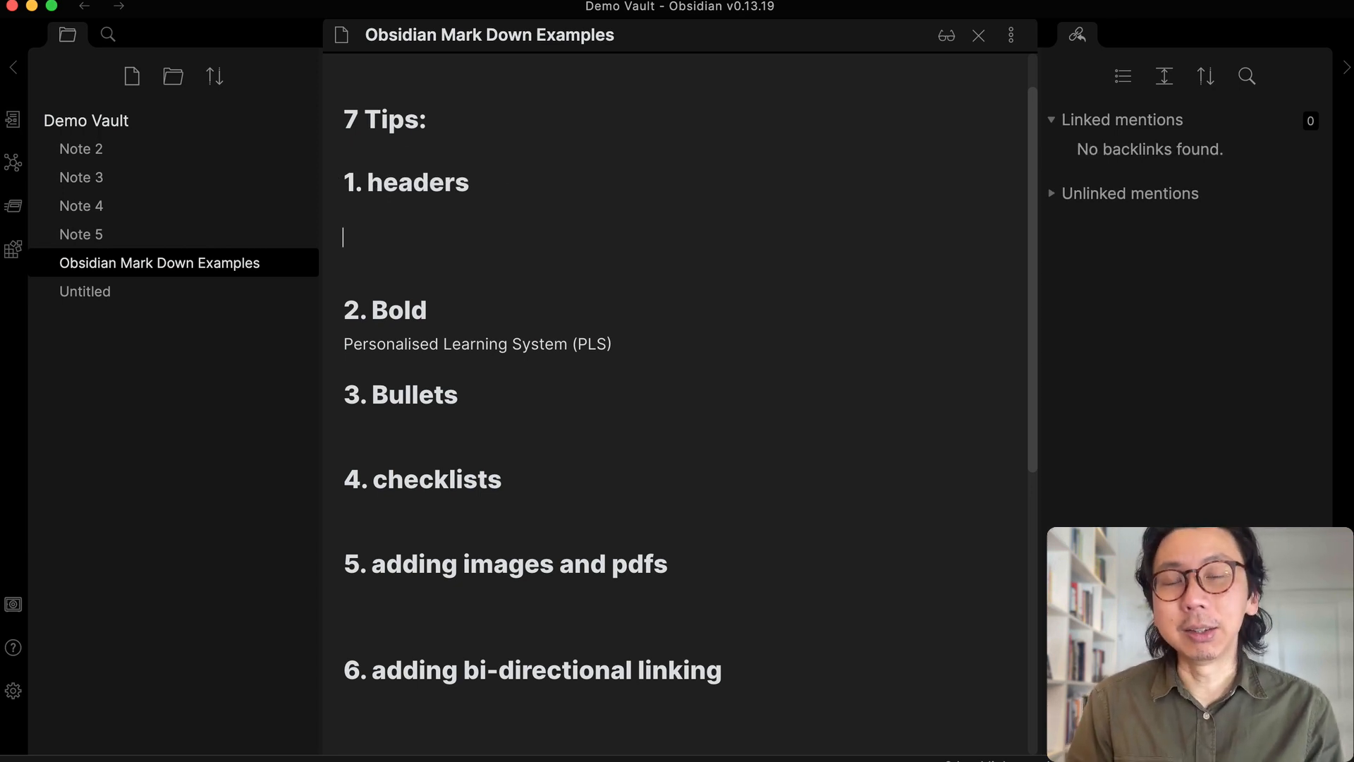
type("#")
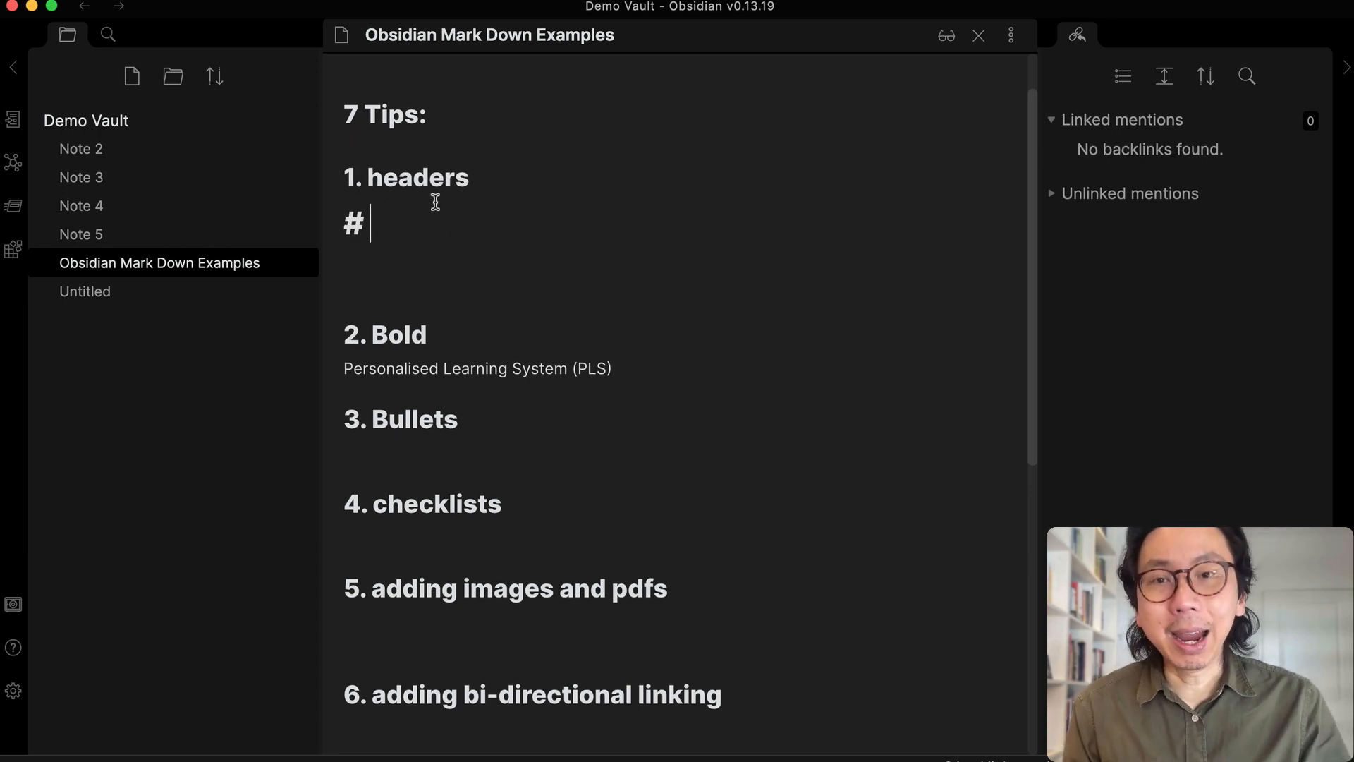
type("Personalised Learning System (PLS)")
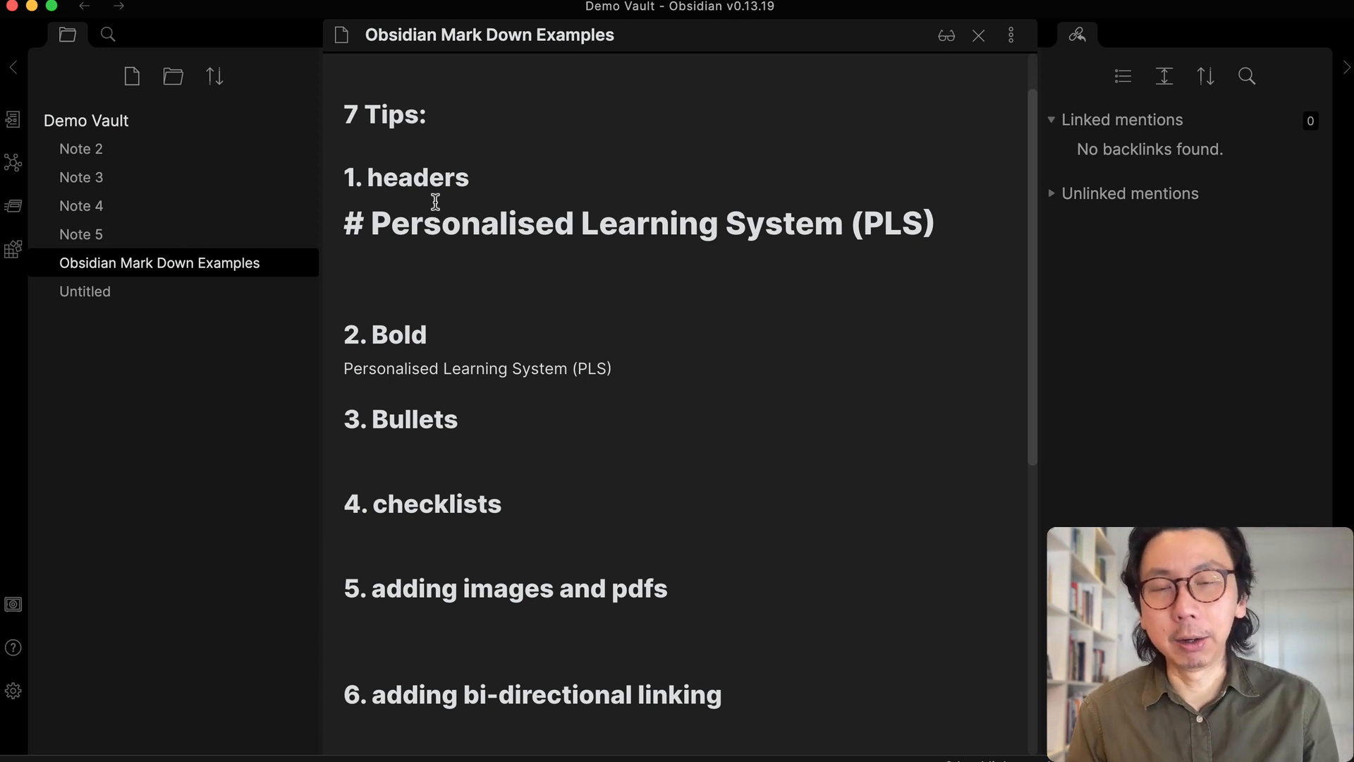
Add the level-two heading "## Personalised Learning System (PLS)" below the level-one example, separated by a blank line
key("Return")
key("Return")
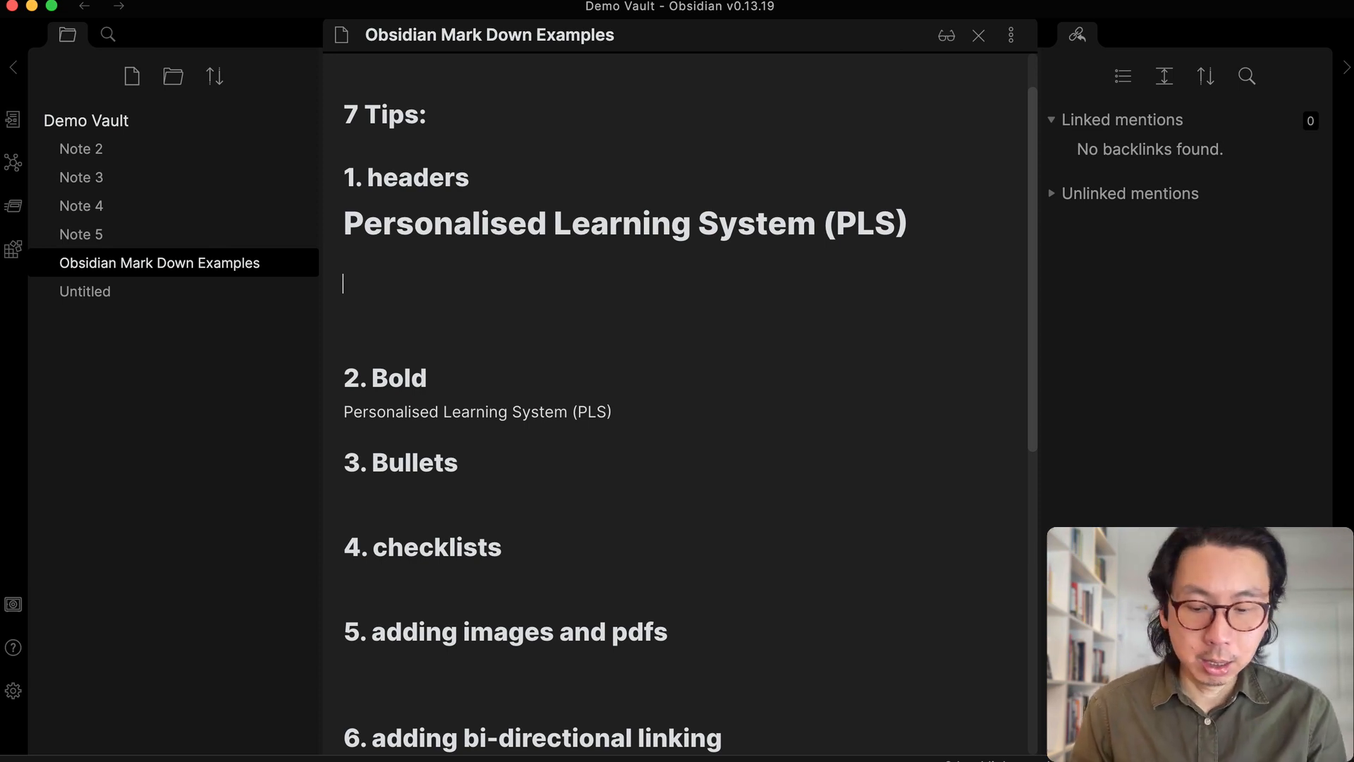
type("##")
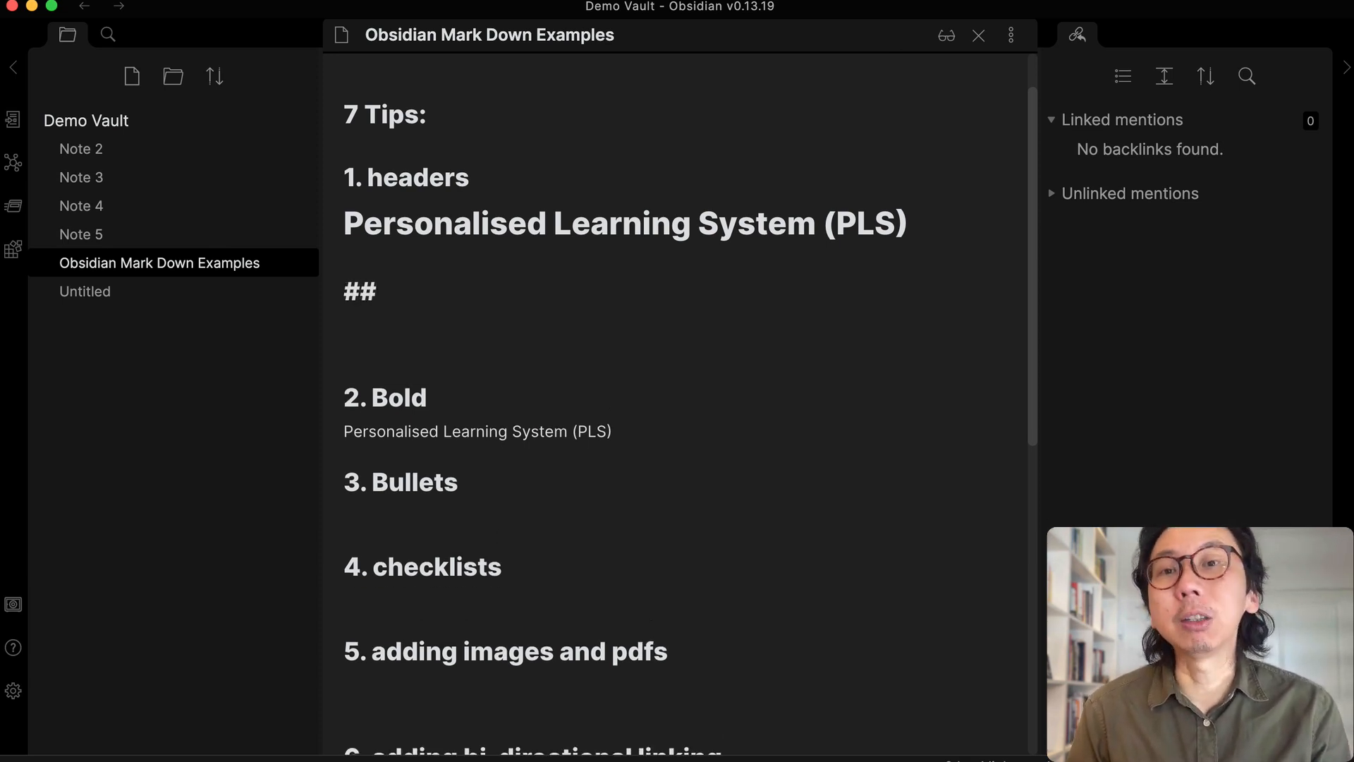
type("Personalised Learning System (PLS)")
key("Return")
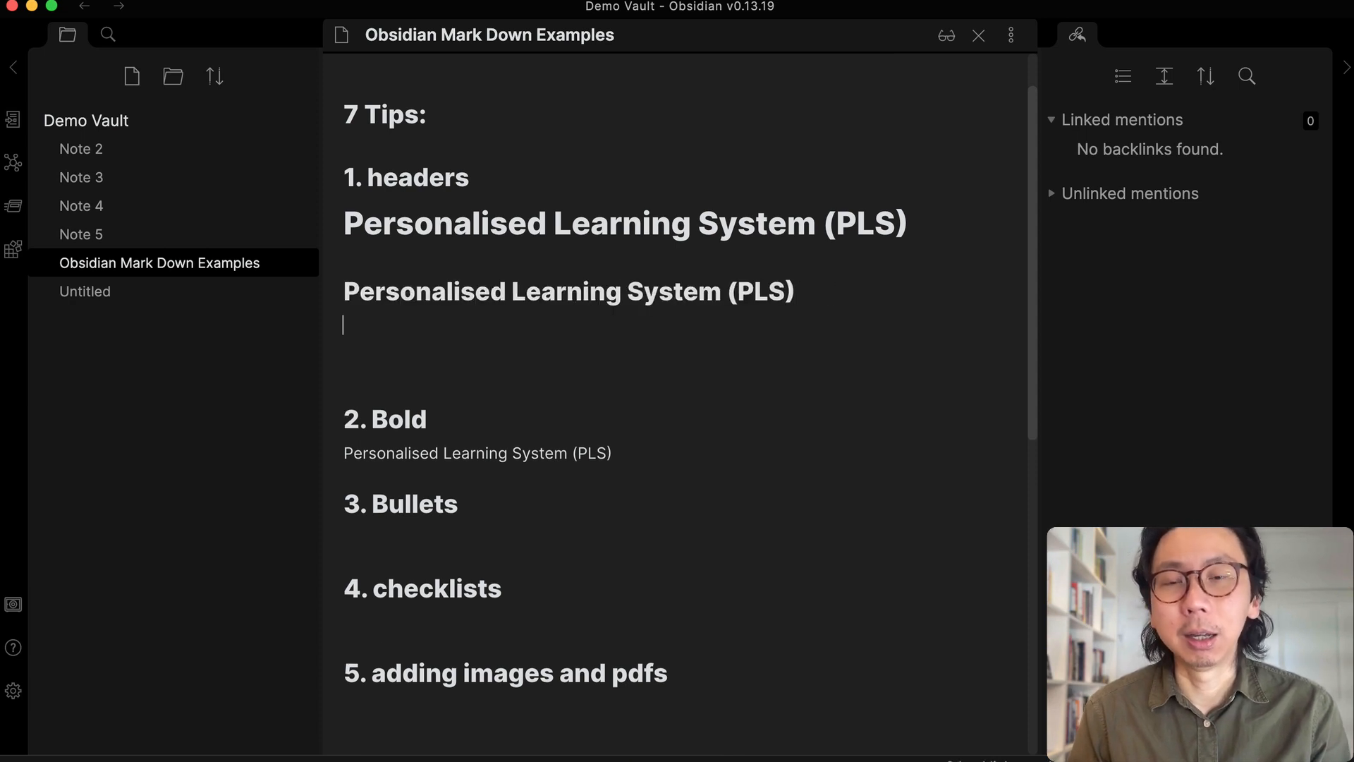
Add the level-three heading "### Personalised Learning System (PLS)" below the level-two example, separated by a blank line
key("Return")
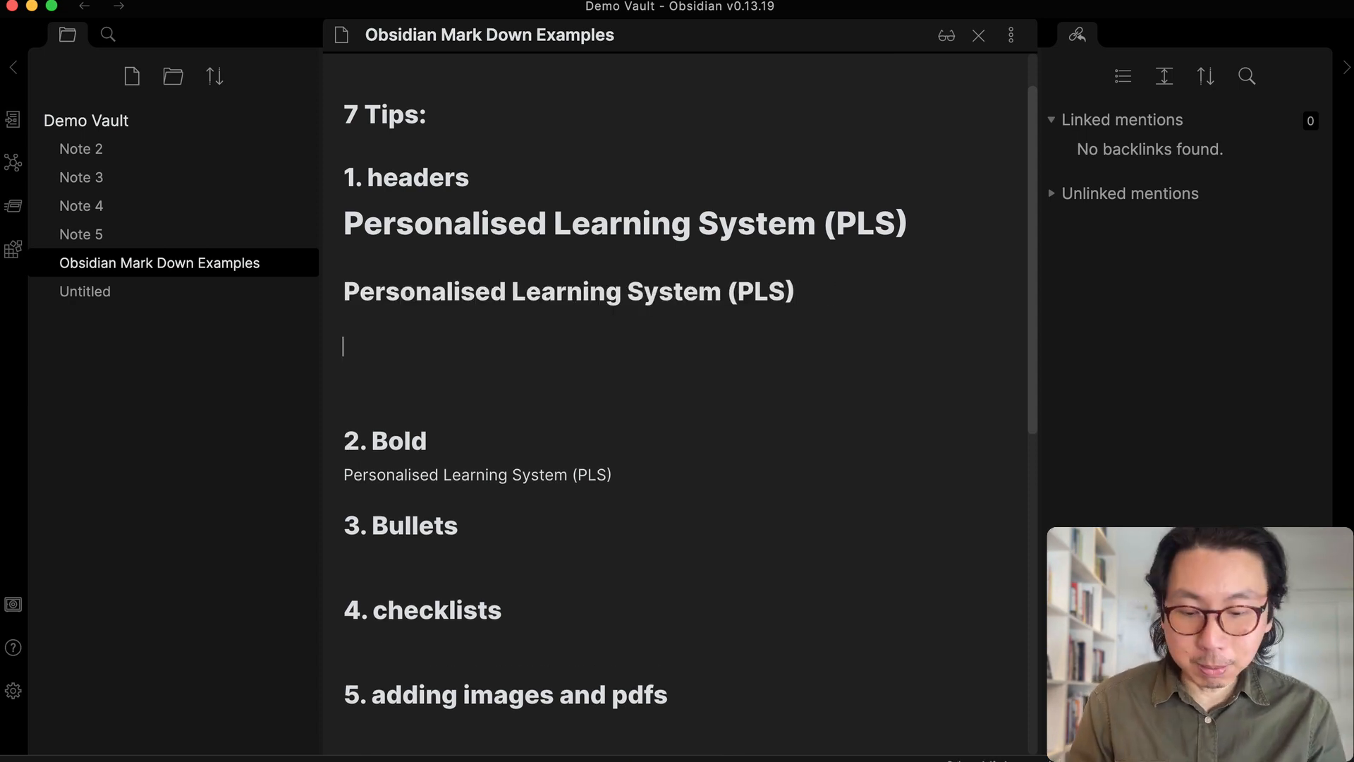
type("##")
key("Escape")
type("#")
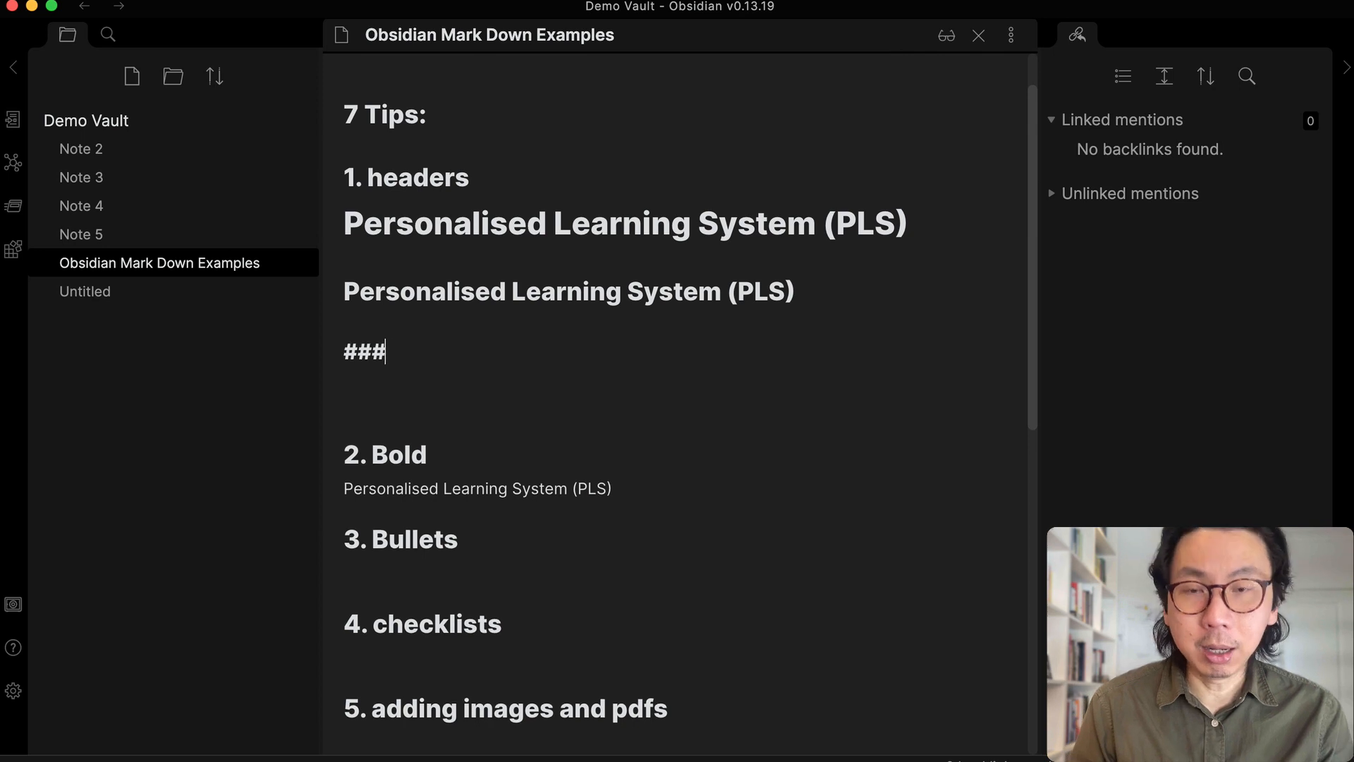
type("Personalised Learning System (PLS)")
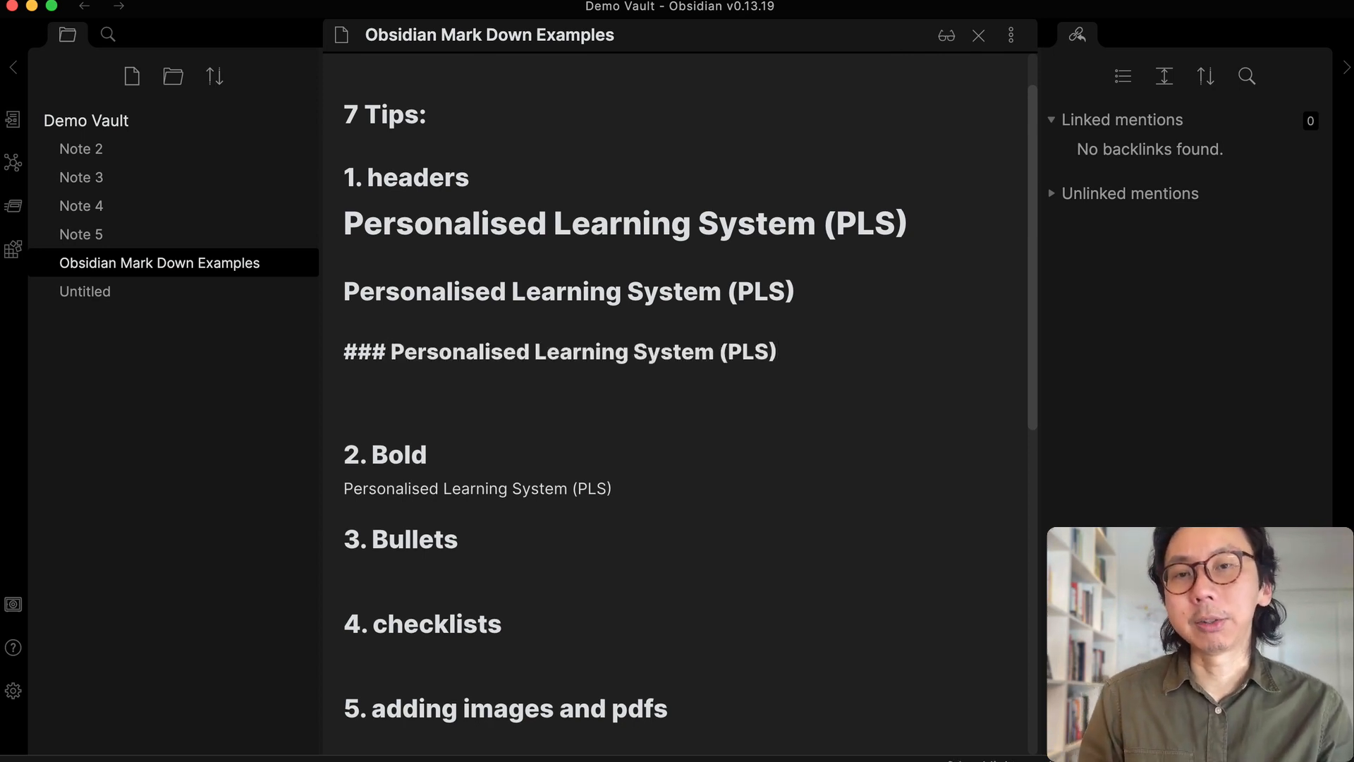
key("Return")
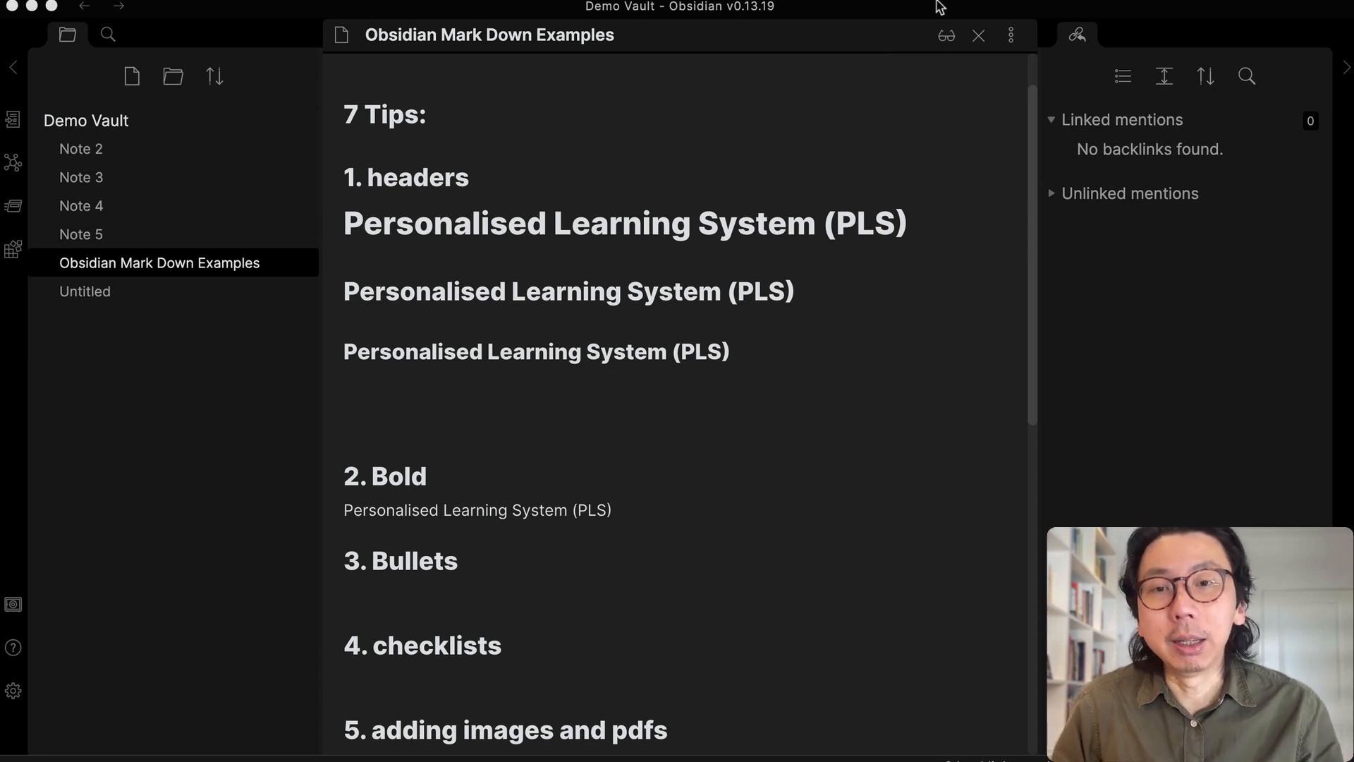
Reveal the Markdown markup of the level-three example heading and add blank lines beneath it
left_click(513, 358)
left_click(754, 345)
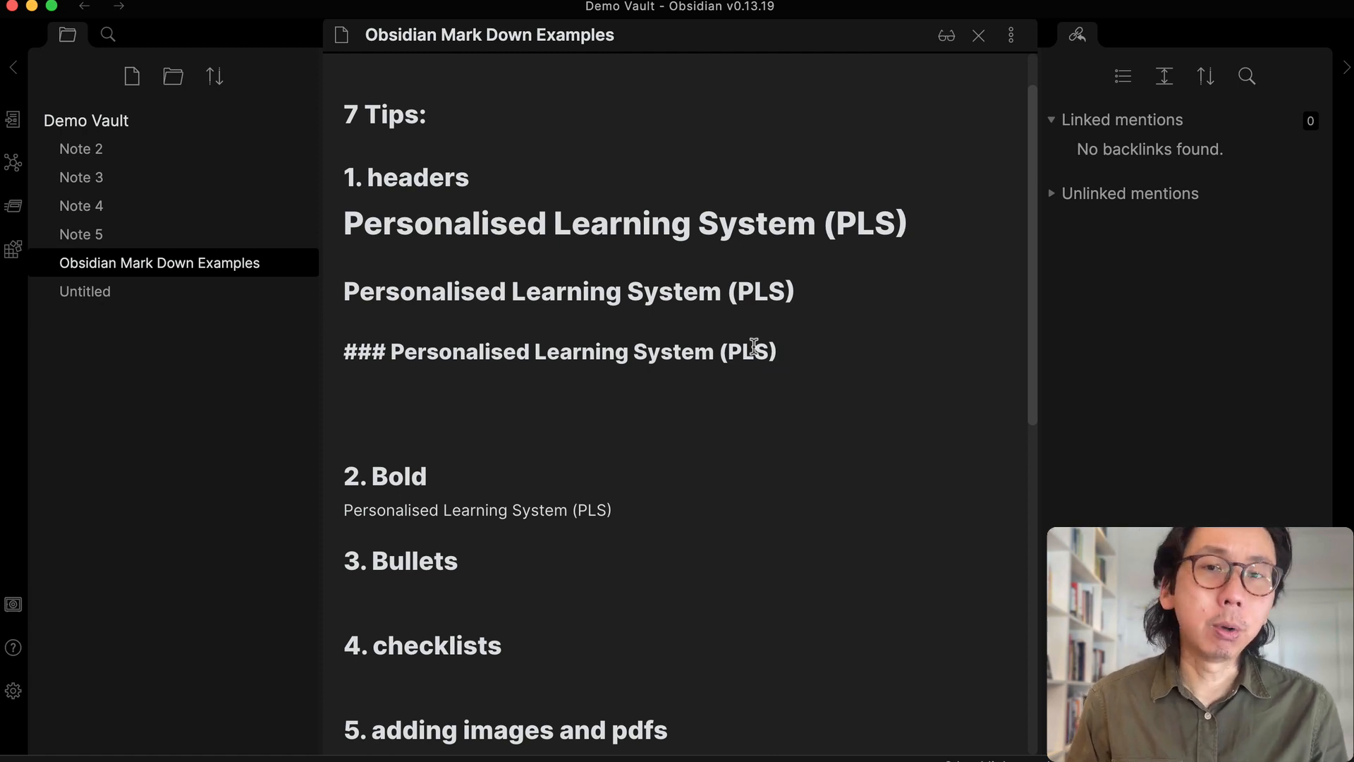
key("Return")
key("Return")
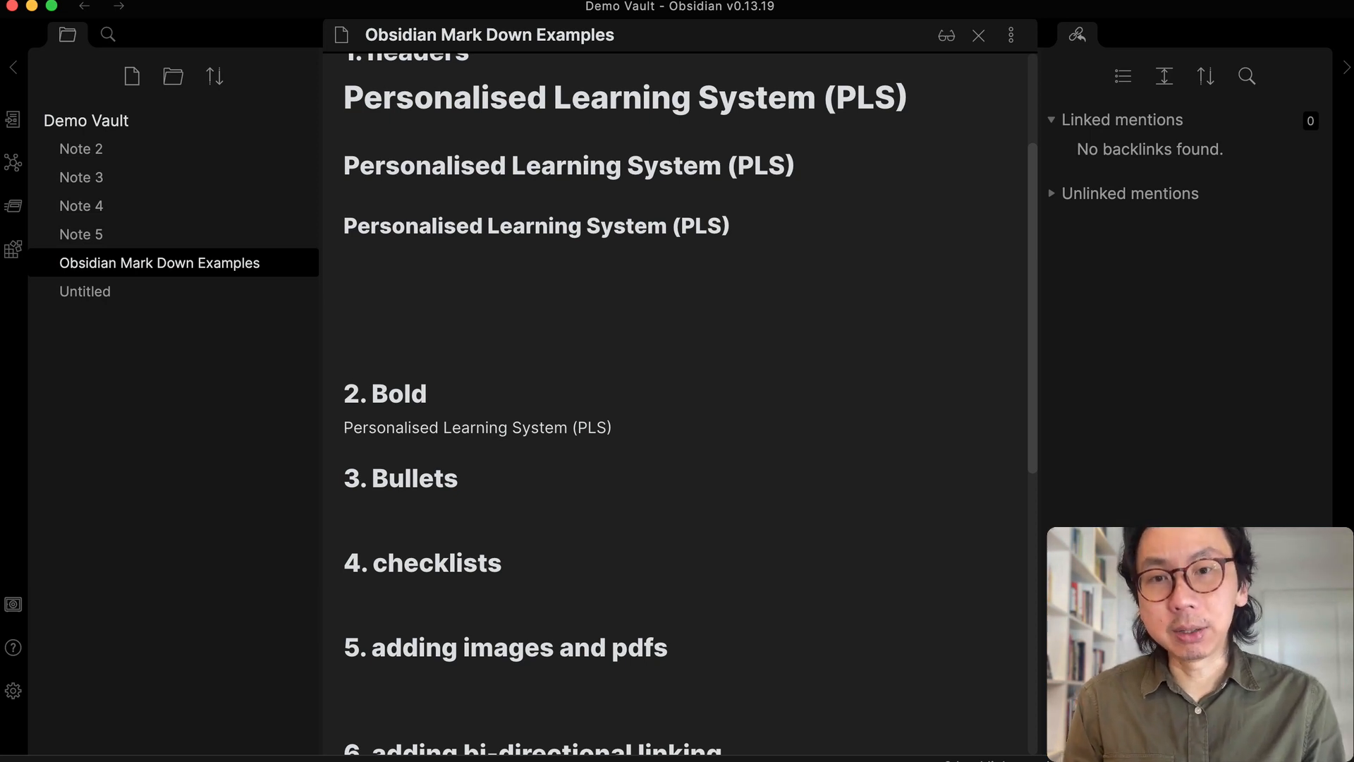
Make only the word "Personalised" bold in the line under "2. Bold" by enclosing it in double asterisks
type("**")
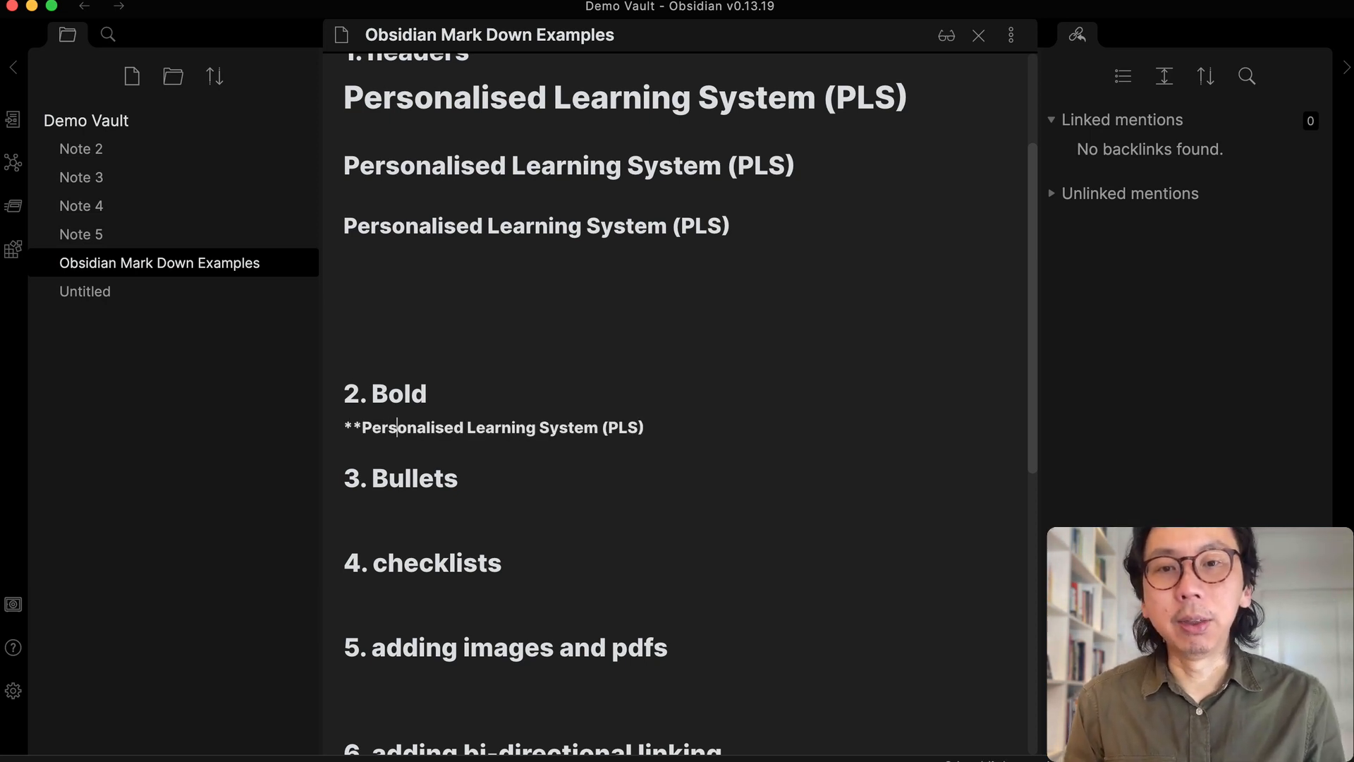
key("Right")
key("Right")
key("Right")
key("Right")
key("Right")
key("Right")
key("Right")
key("Right")
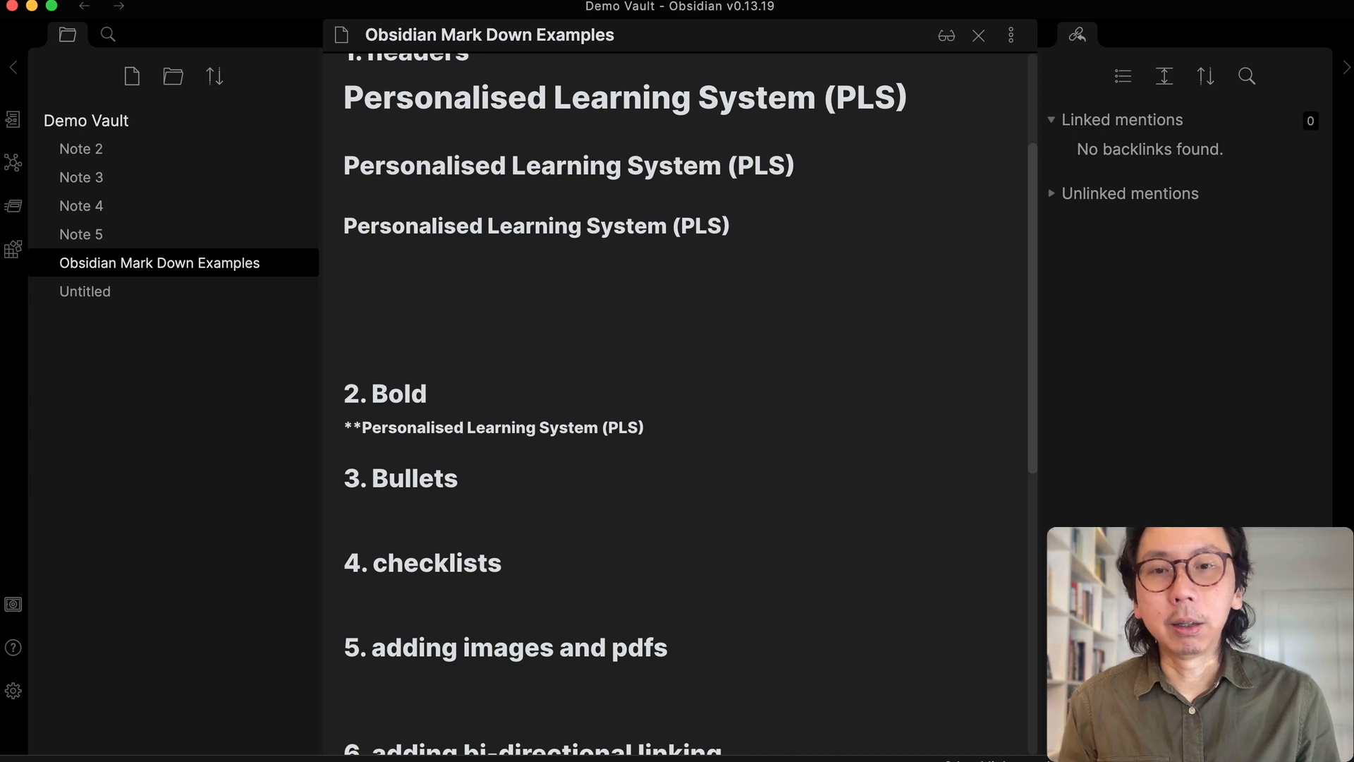
type("**")
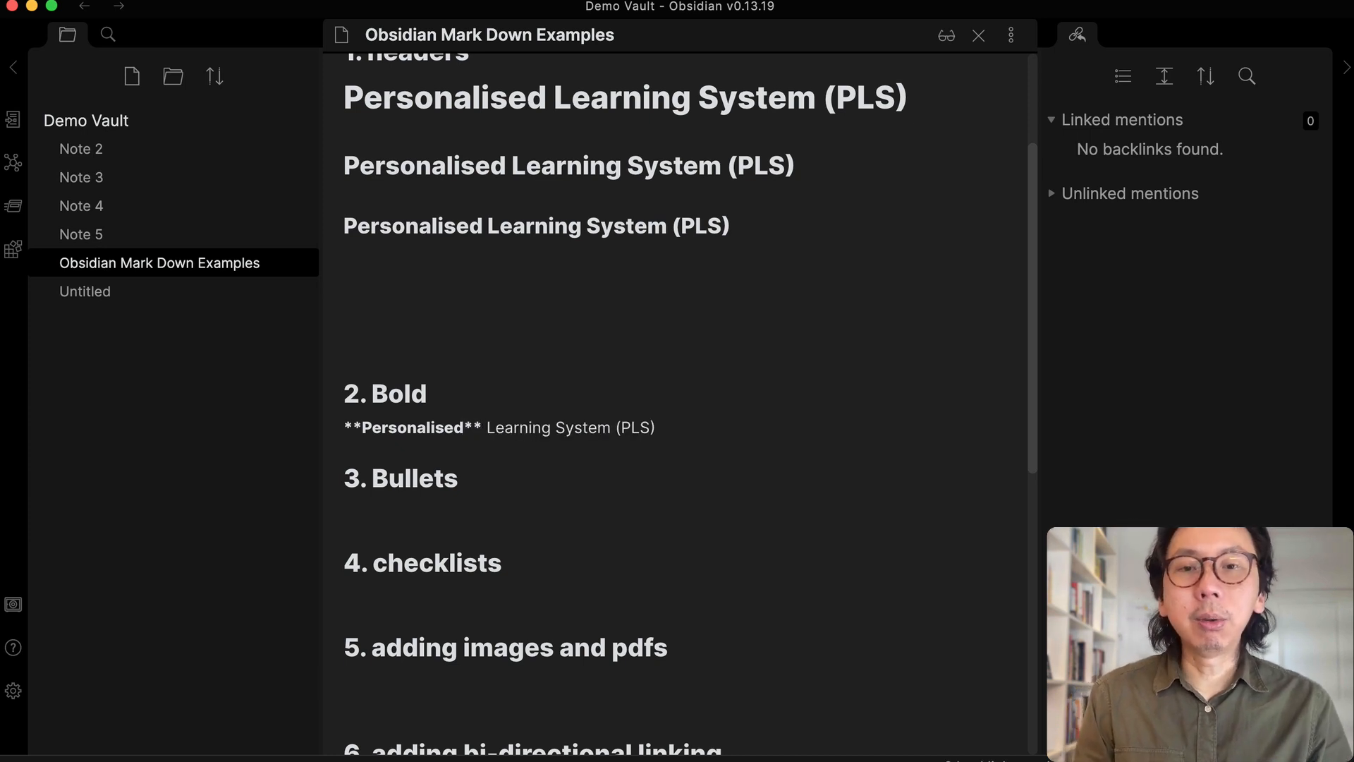
left_click(692, 426)
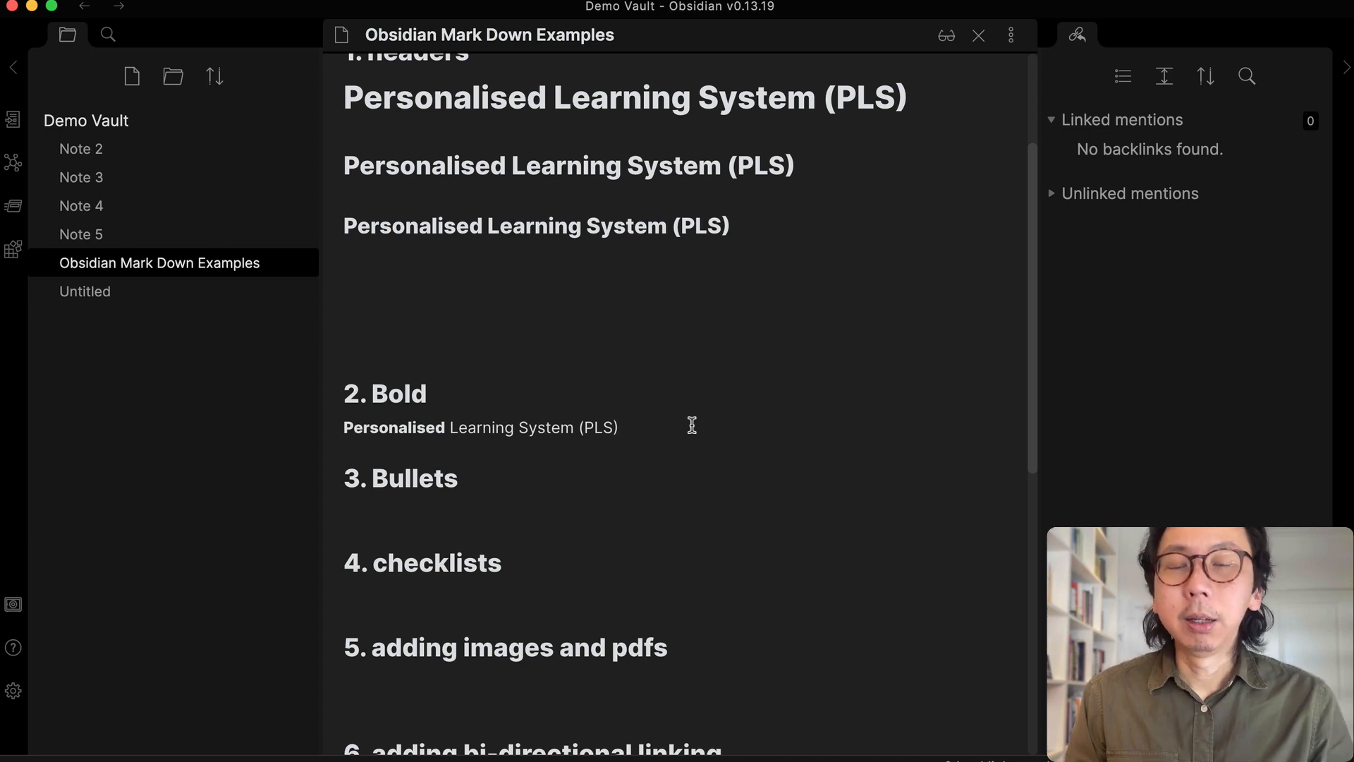
Start a hyphen bullet list beneath the "3. Bullets" heading, keeping a single empty bullet
scroll(692, 425, "down", 5)
left_click(458, 251)
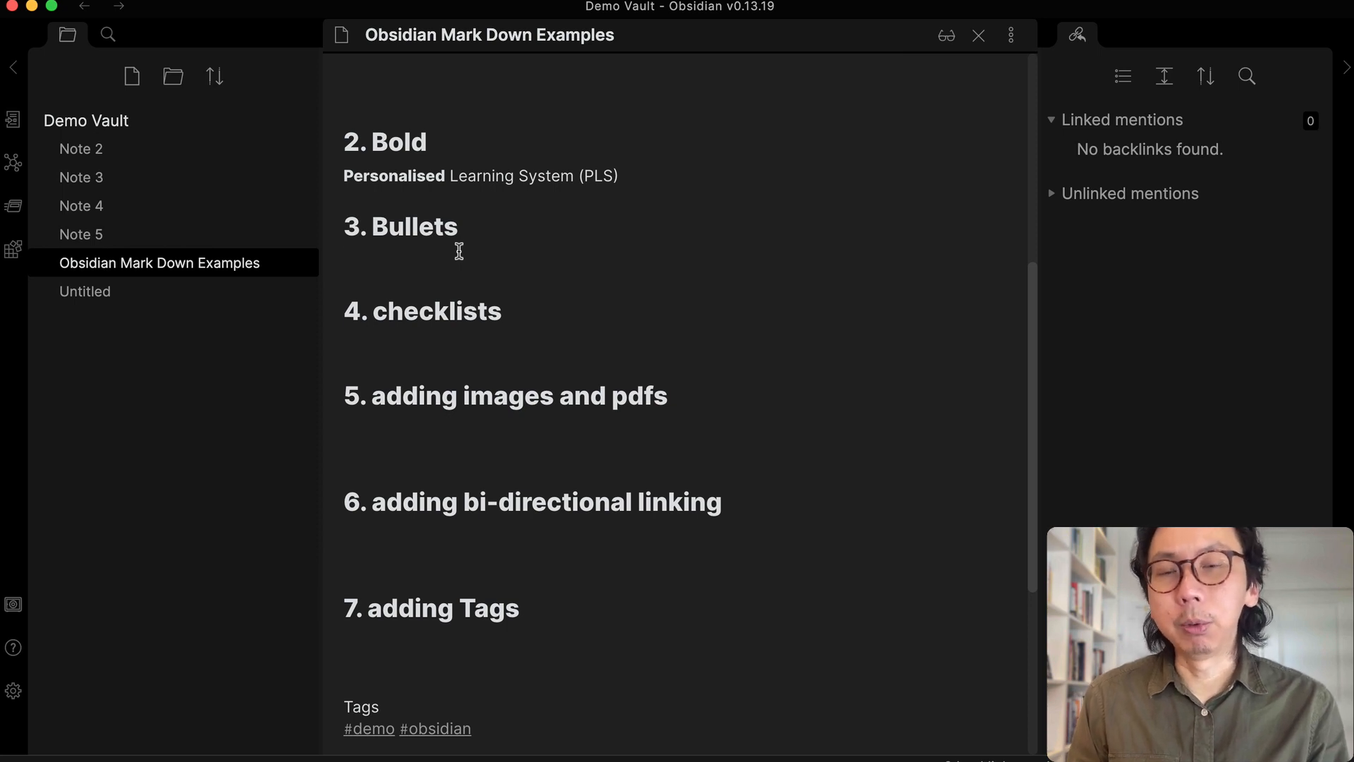
type("-")
key("Return")
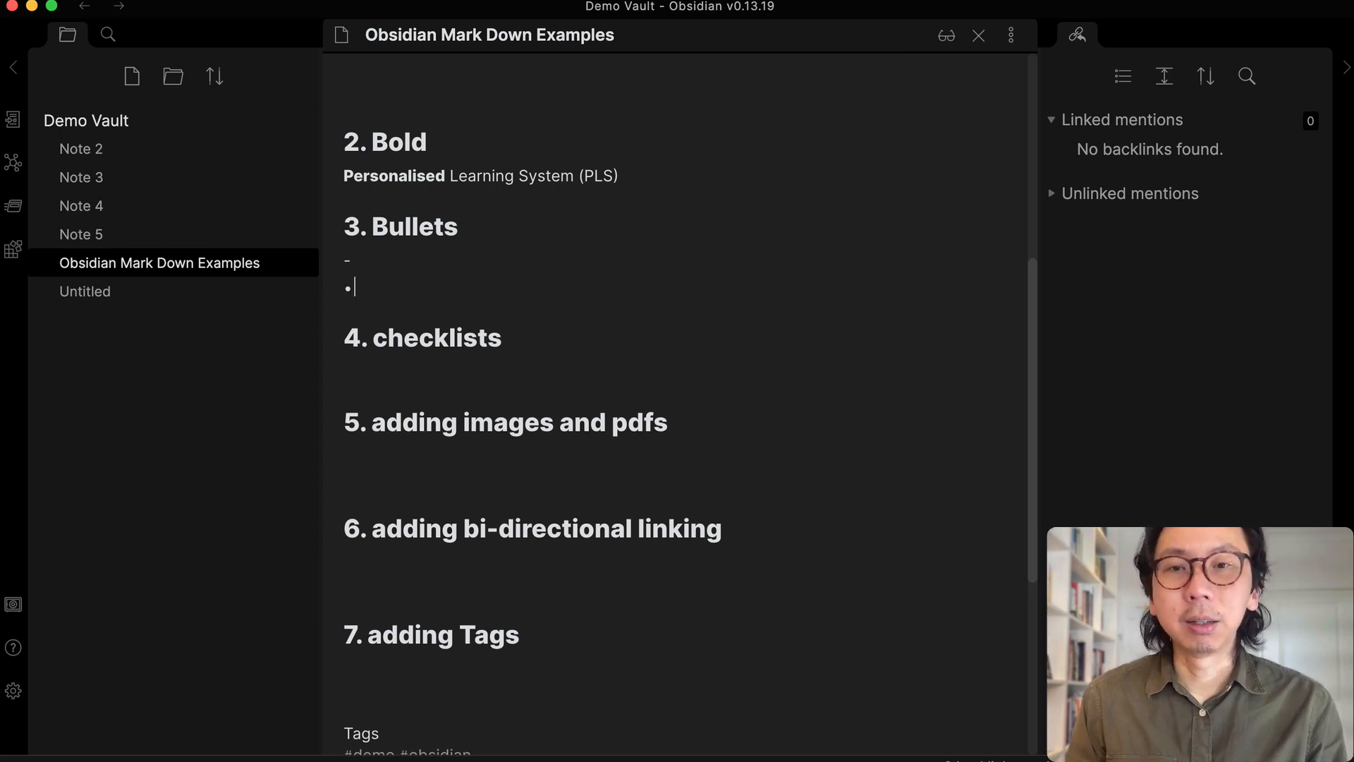
key("BackSpace")
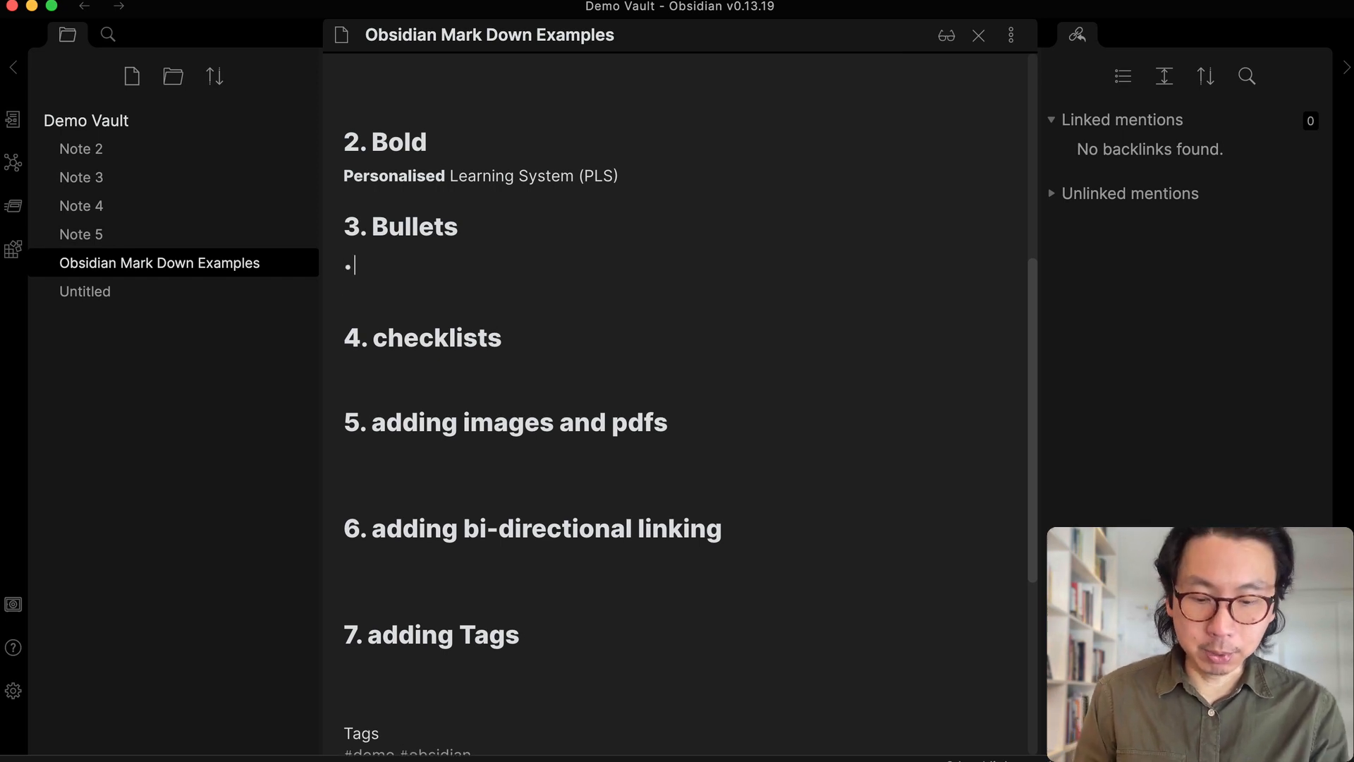
Write "THis is a bullet note" as the first bullet and add an empty second bullet
type("THis is is a")
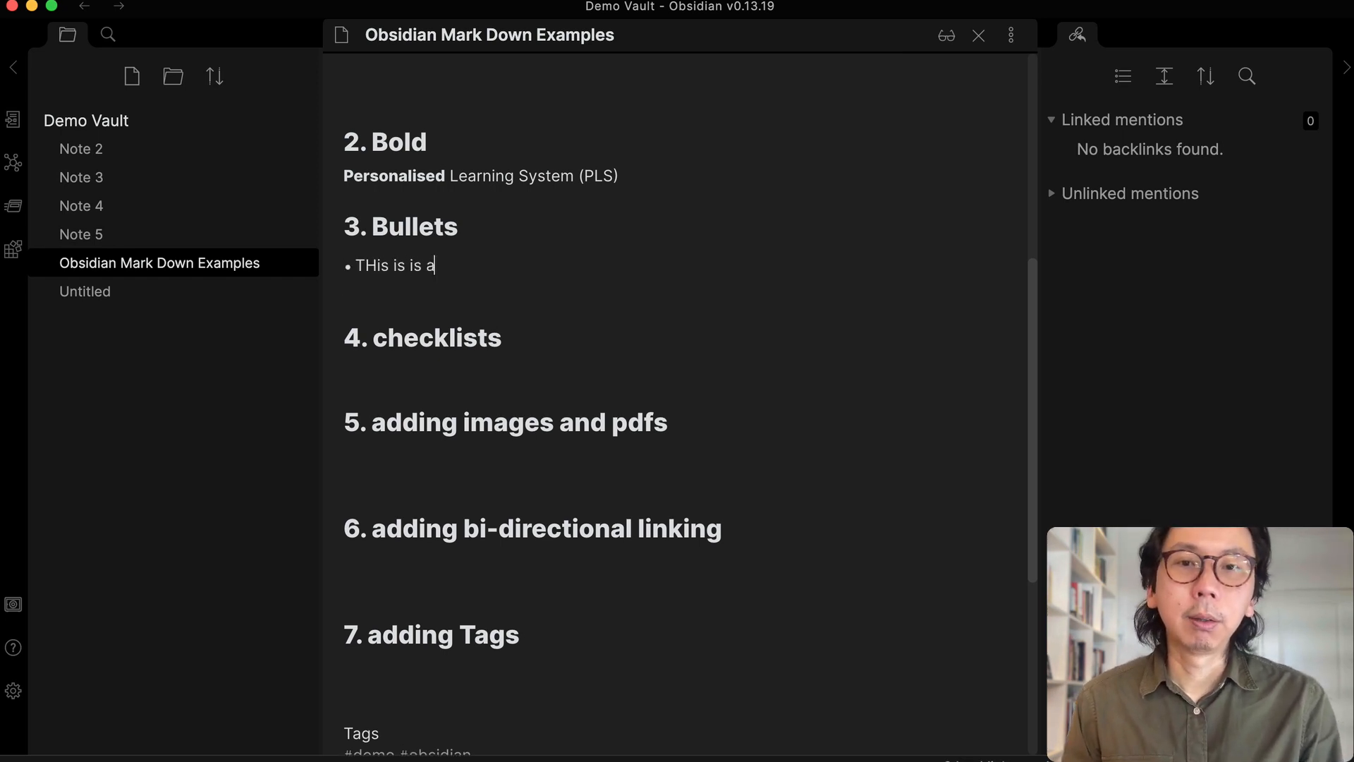
key("BackSpace")
type("a")
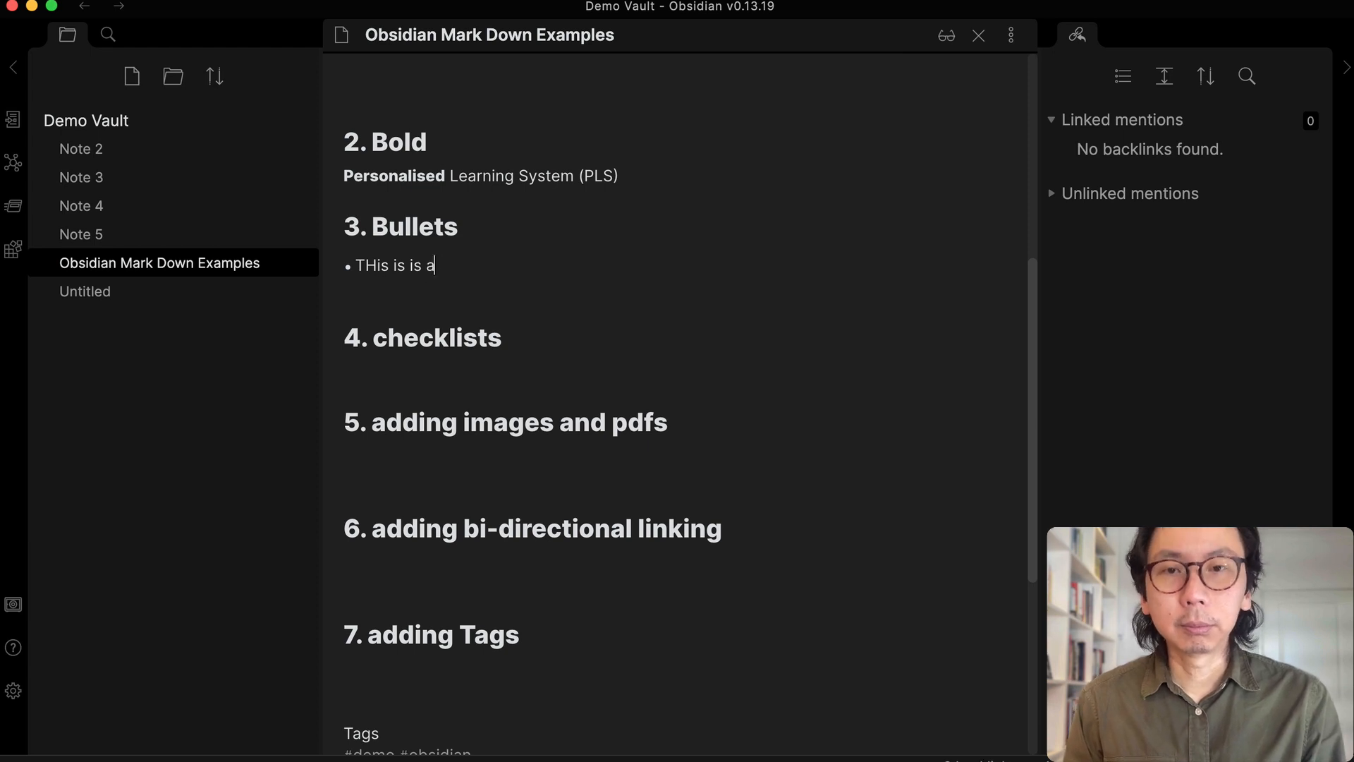
key("BackSpace")
key("BackSpace")
key("BackSpace")
key("BackSpace")
type("a b")
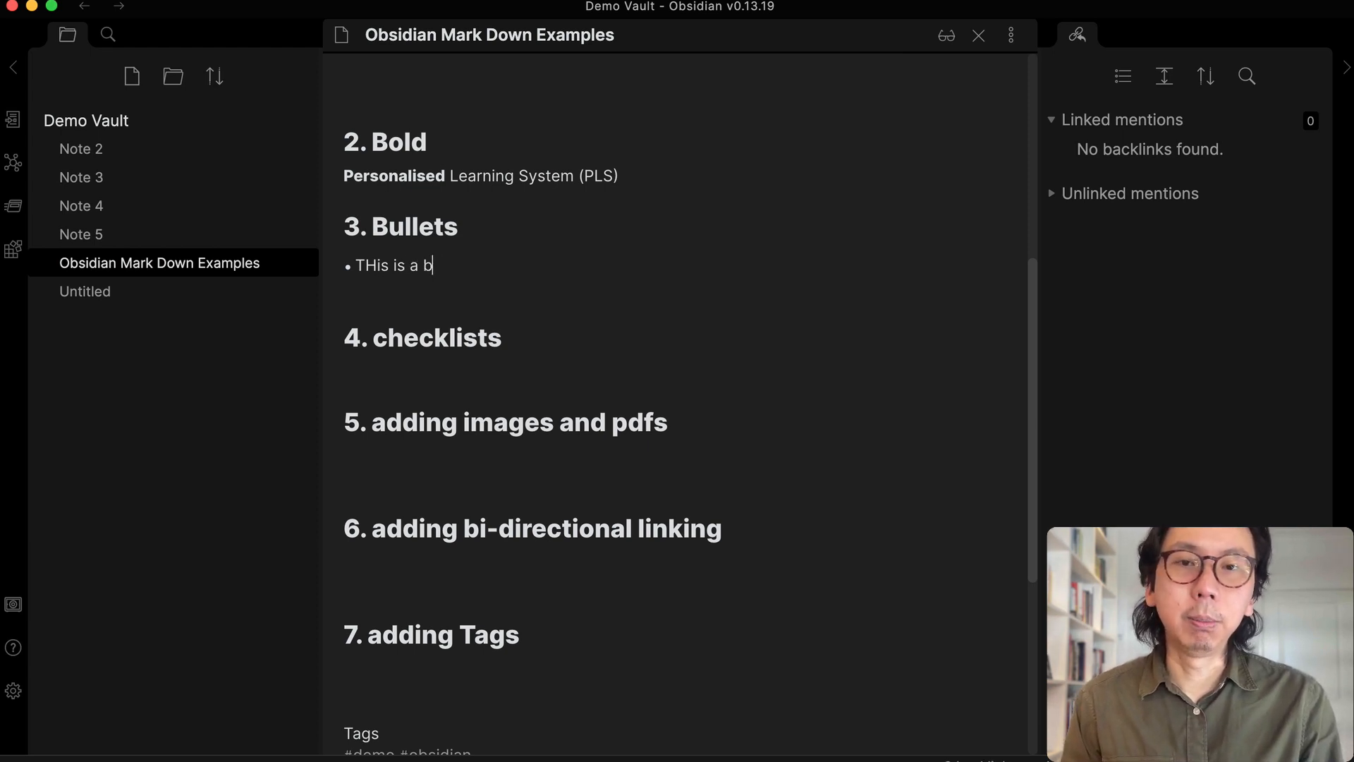
type("ullet note")
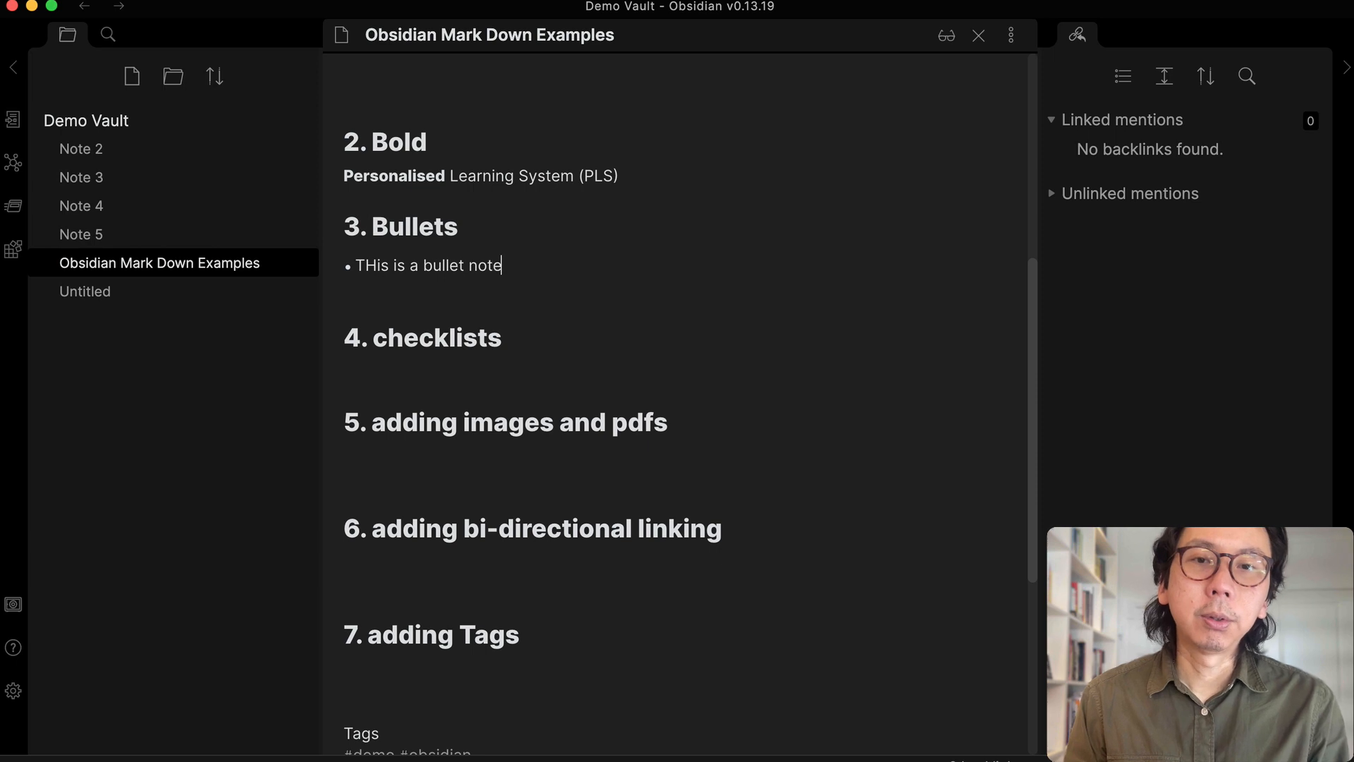
key("Return")
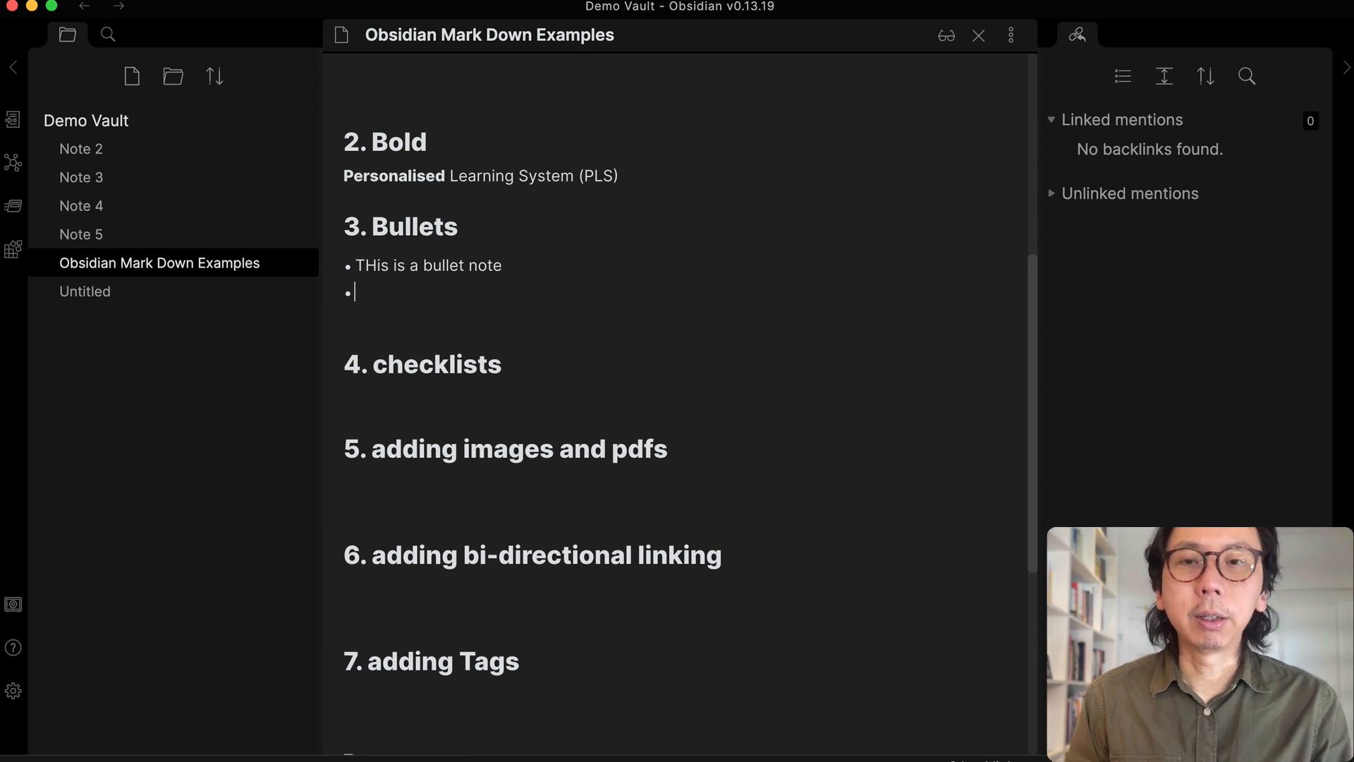
Correct the first bullet's opening word to "This" and put the cursor back in the empty second bullet
left_click(377, 265)
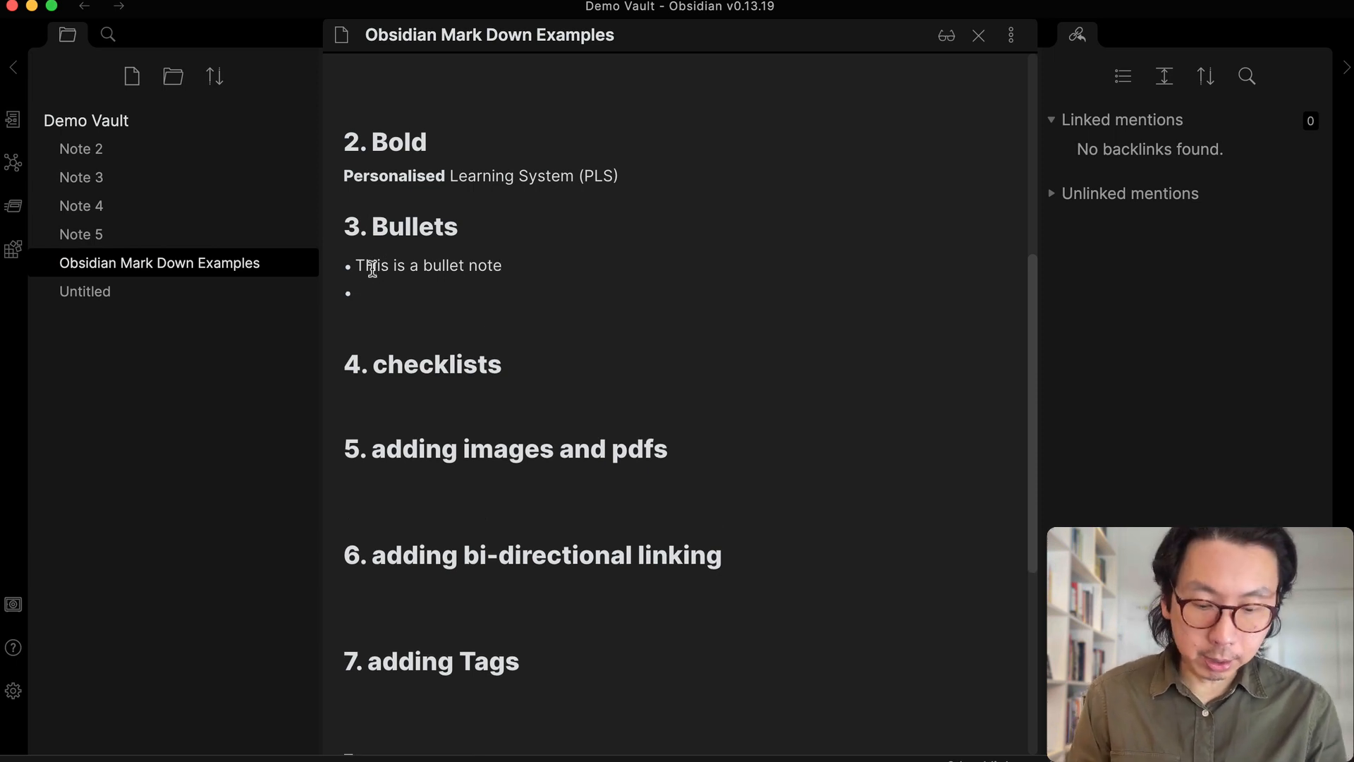
key("BackSpace")
type("h")
left_click(384, 291)
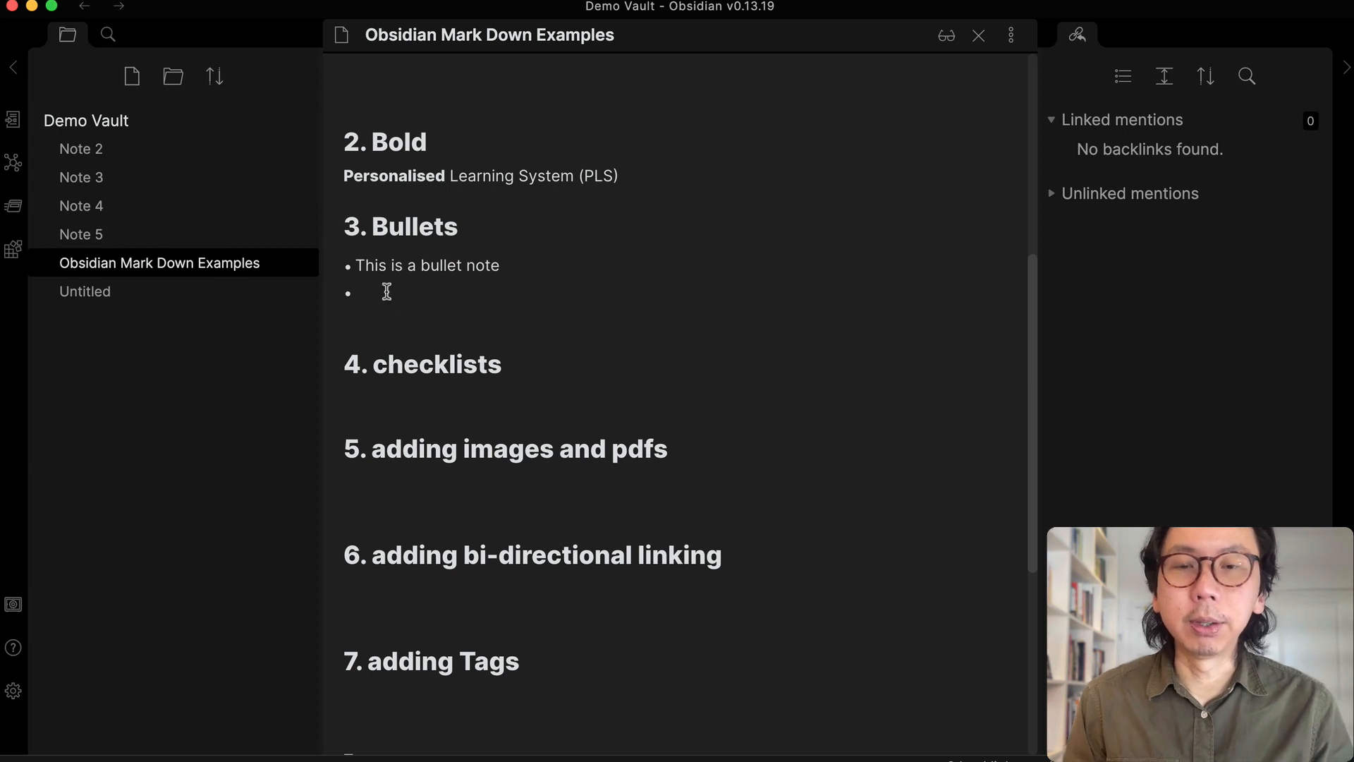
Write a hyphen item with square brackets and "getting things done" beneath "4. checklists", and space the brackets to make it a checkbox
scroll(391, 288, "down", 2)
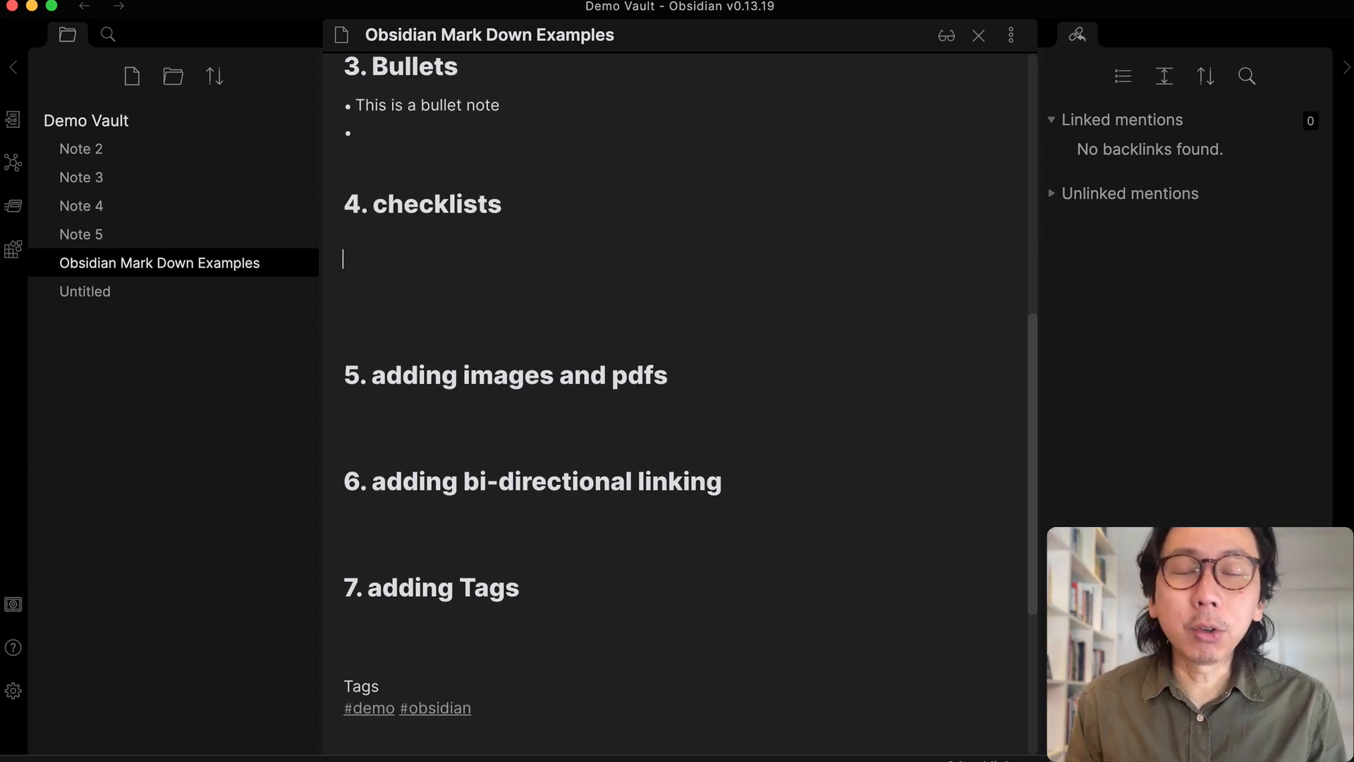
key("Up")
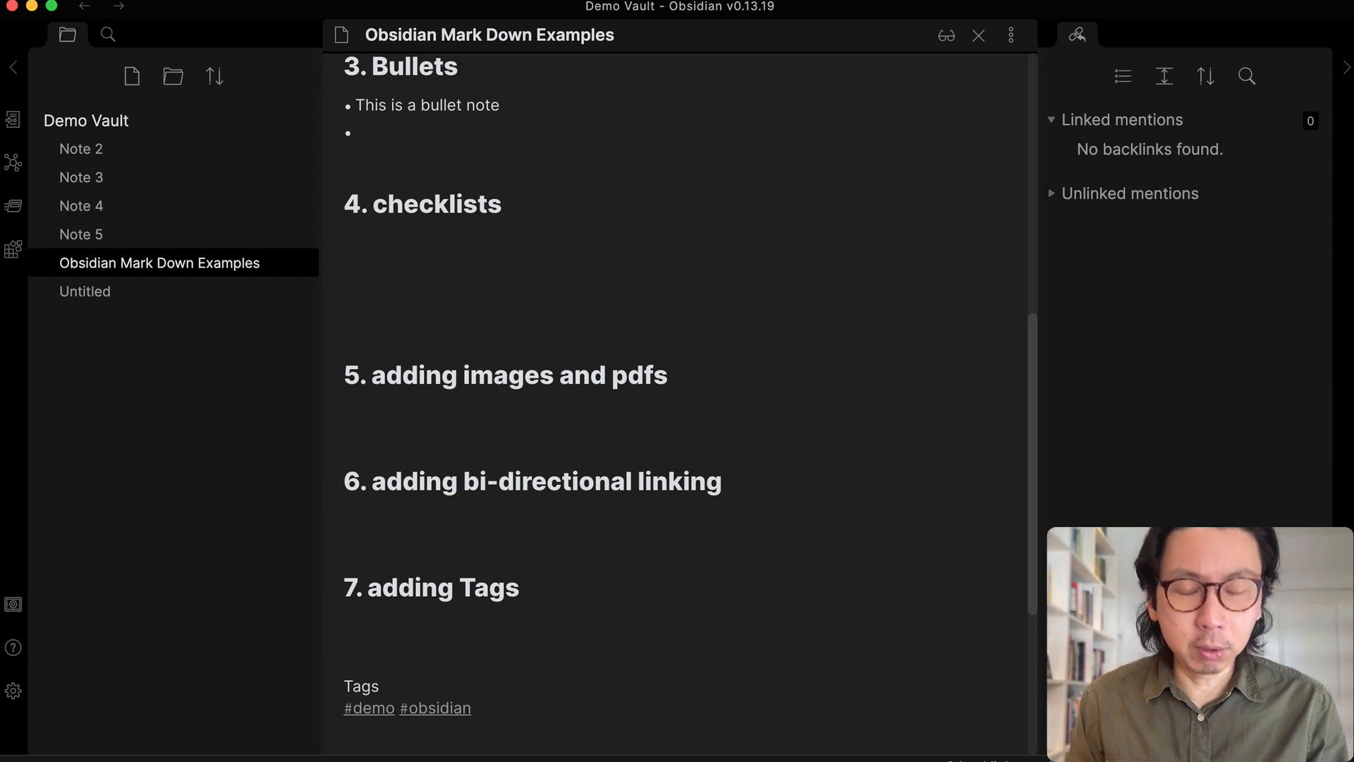
type("-")
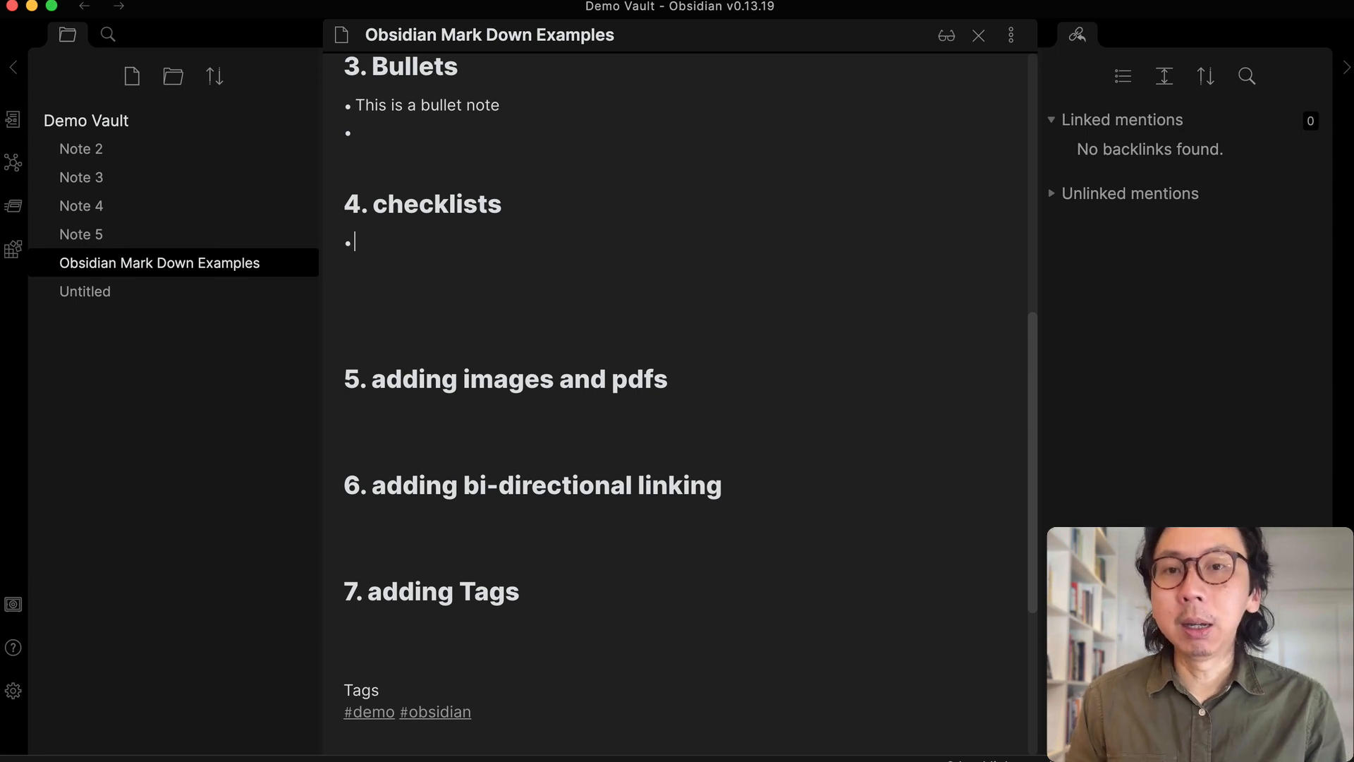
type(" [")
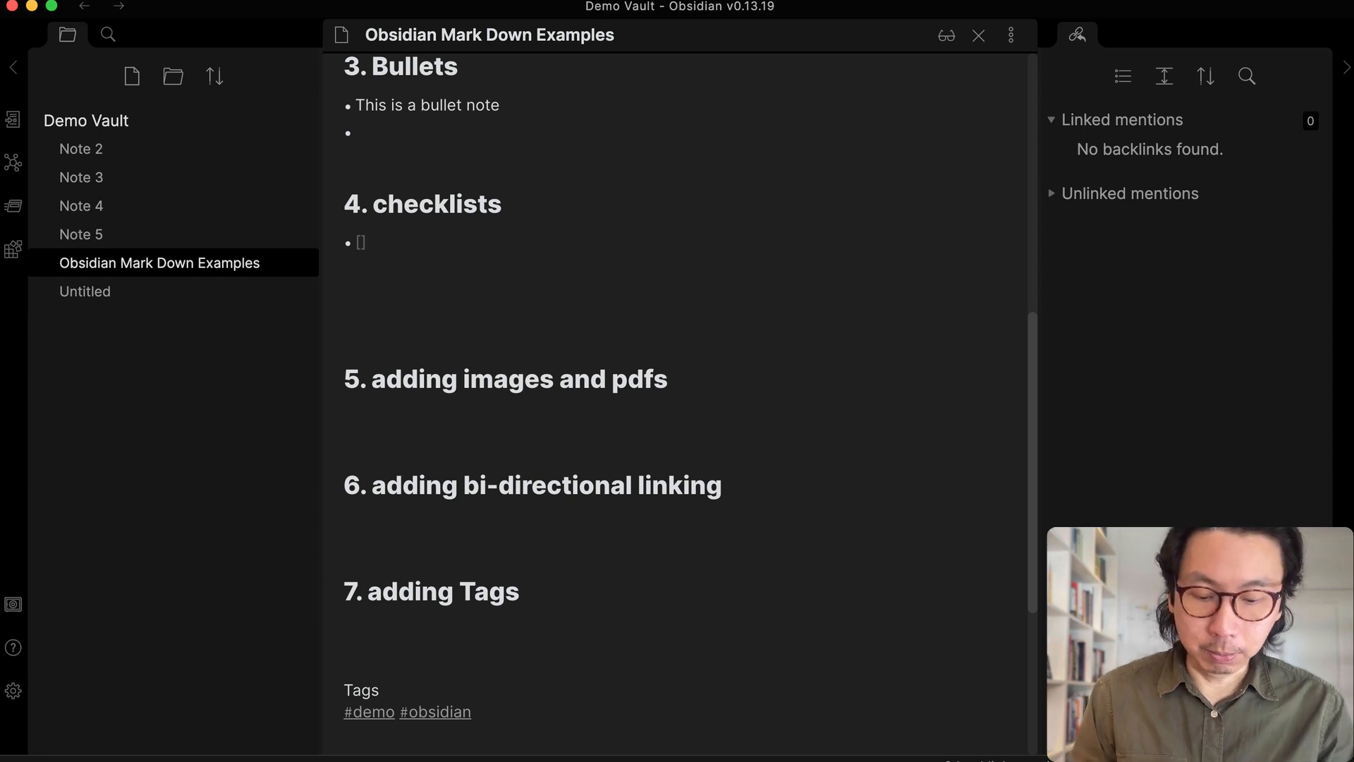
type("] getting things")
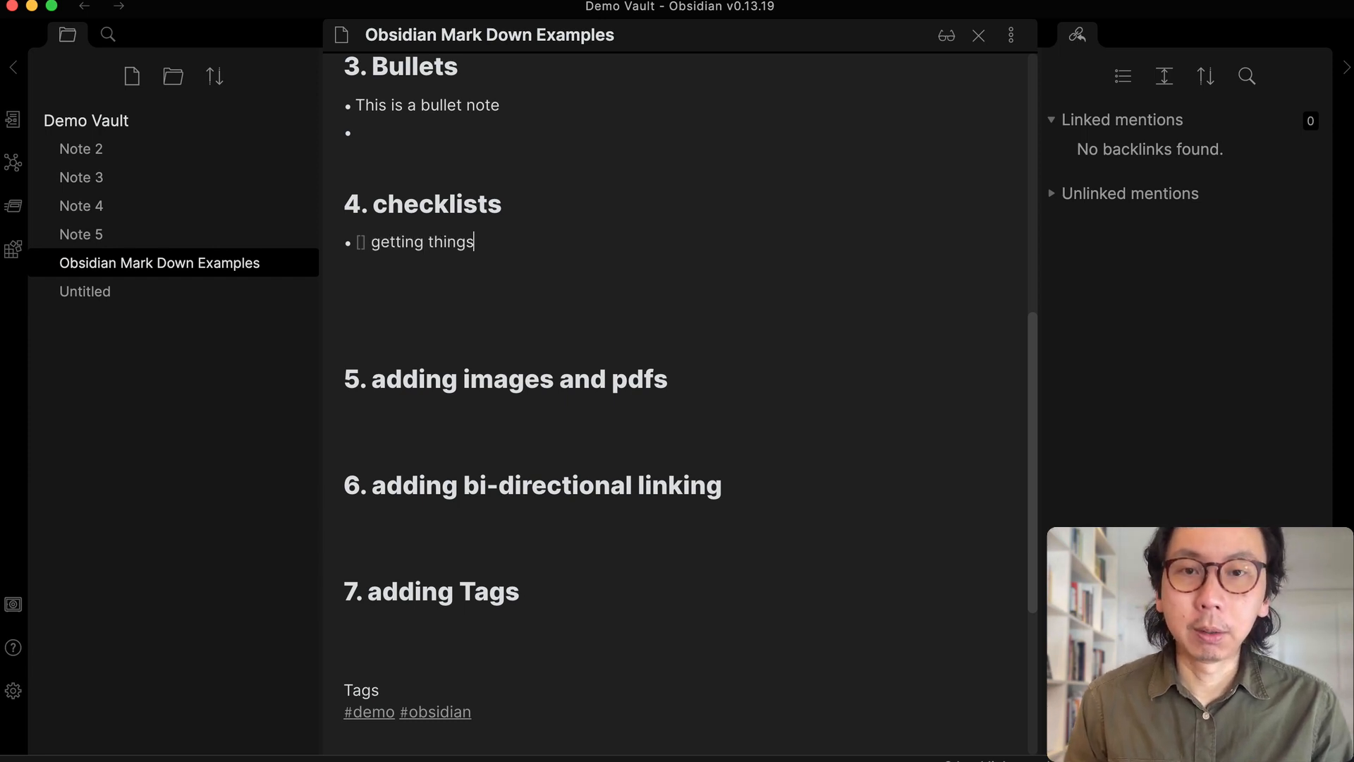
type(" done")
key("Return")
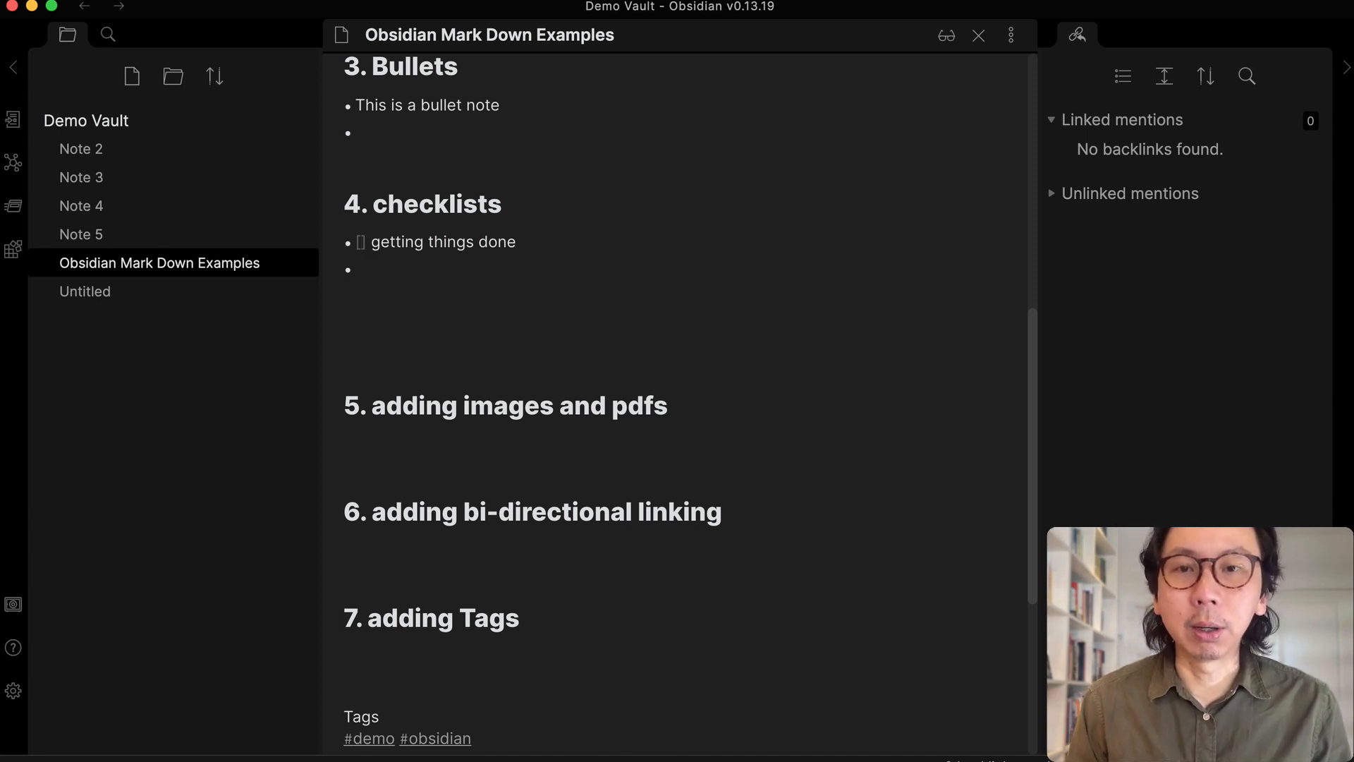
left_click(360, 242)
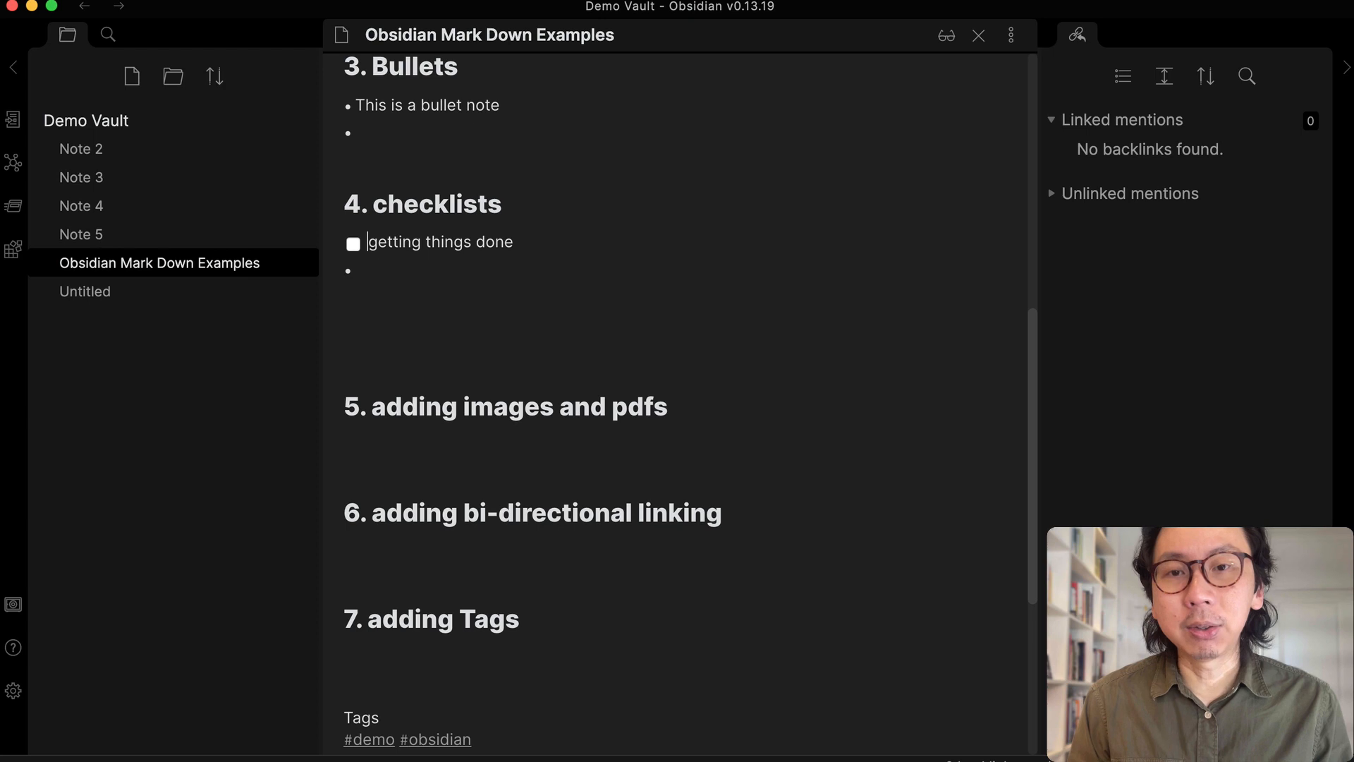
Tick and untick the "getting things done" checkbox, leaving it unticked
left_click(353, 245)
left_click(353, 245)
left_click(353, 245)
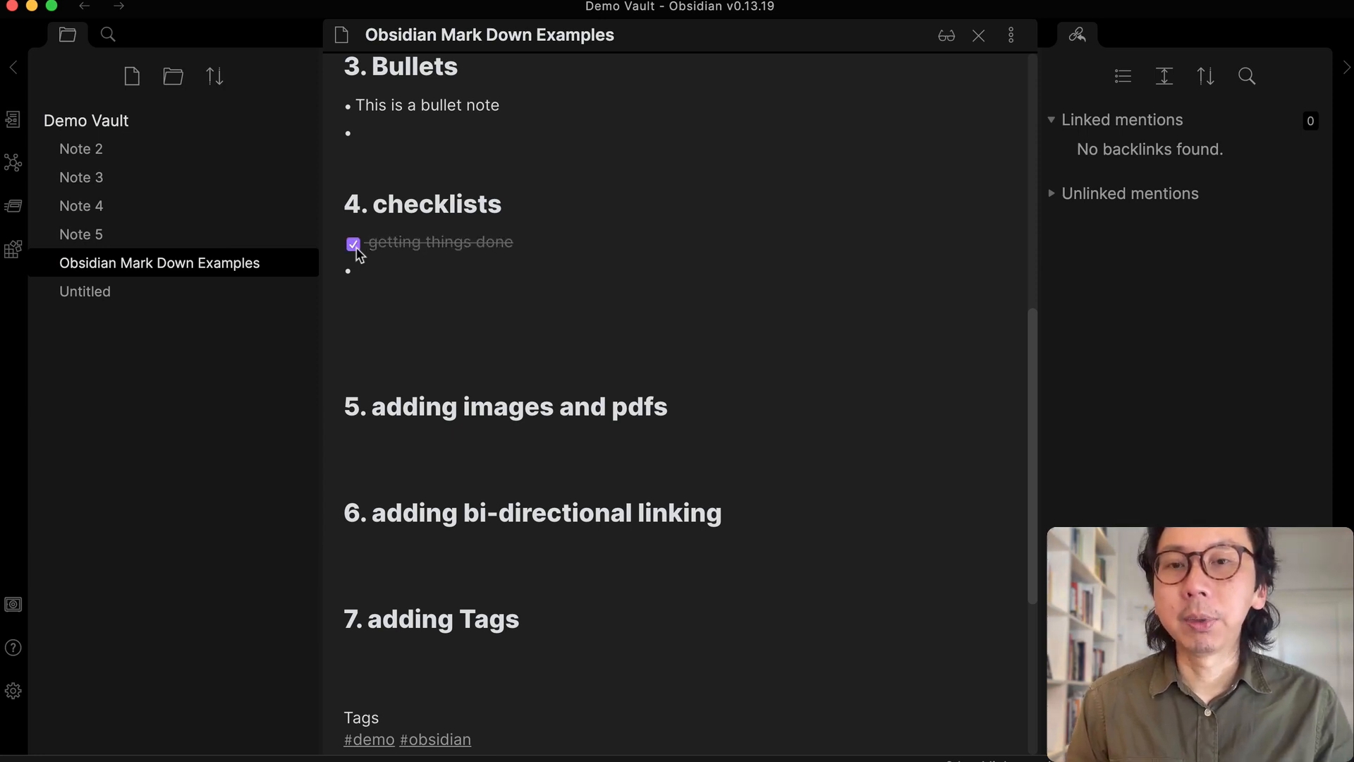
left_click(354, 245)
Add two checkboxes below the first checklist item, leaving the second empty and writing "getting things done" in the third
left_click(530, 242)
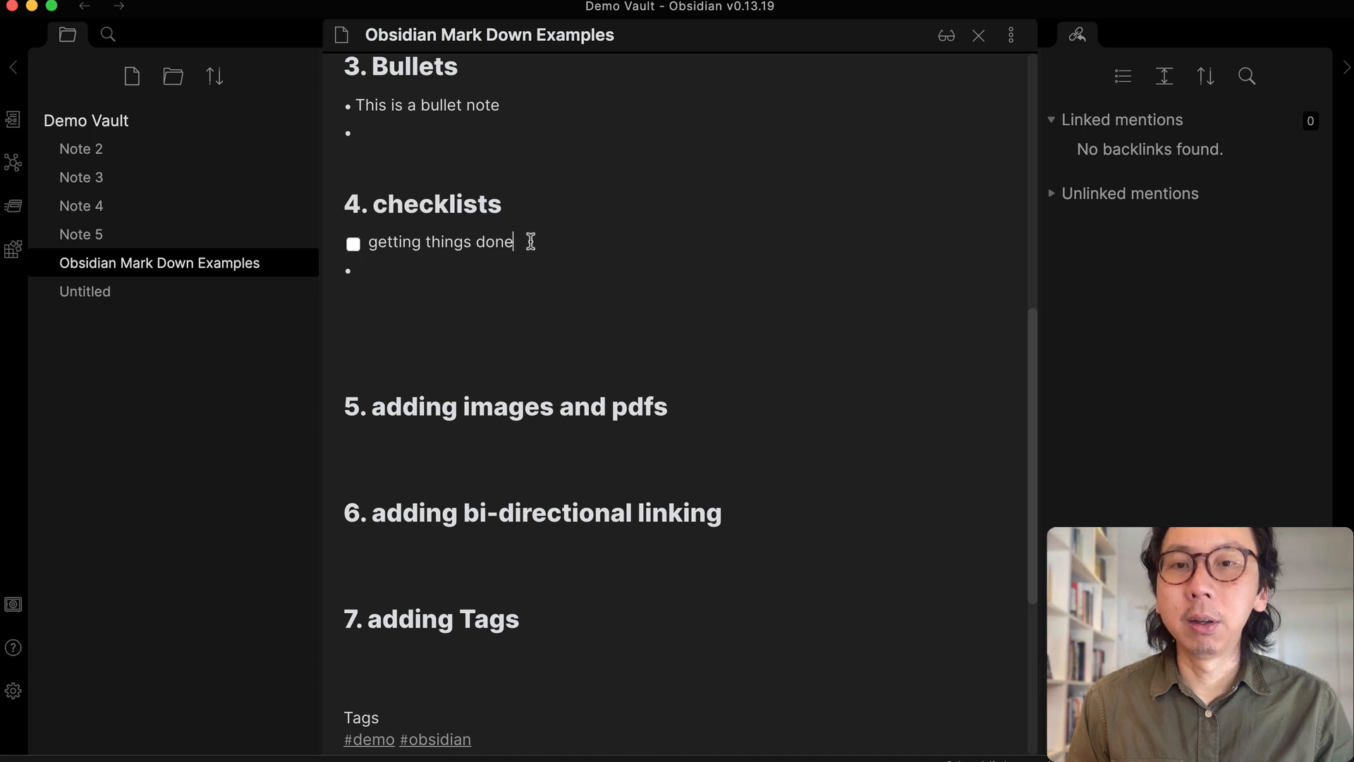
key("Return")
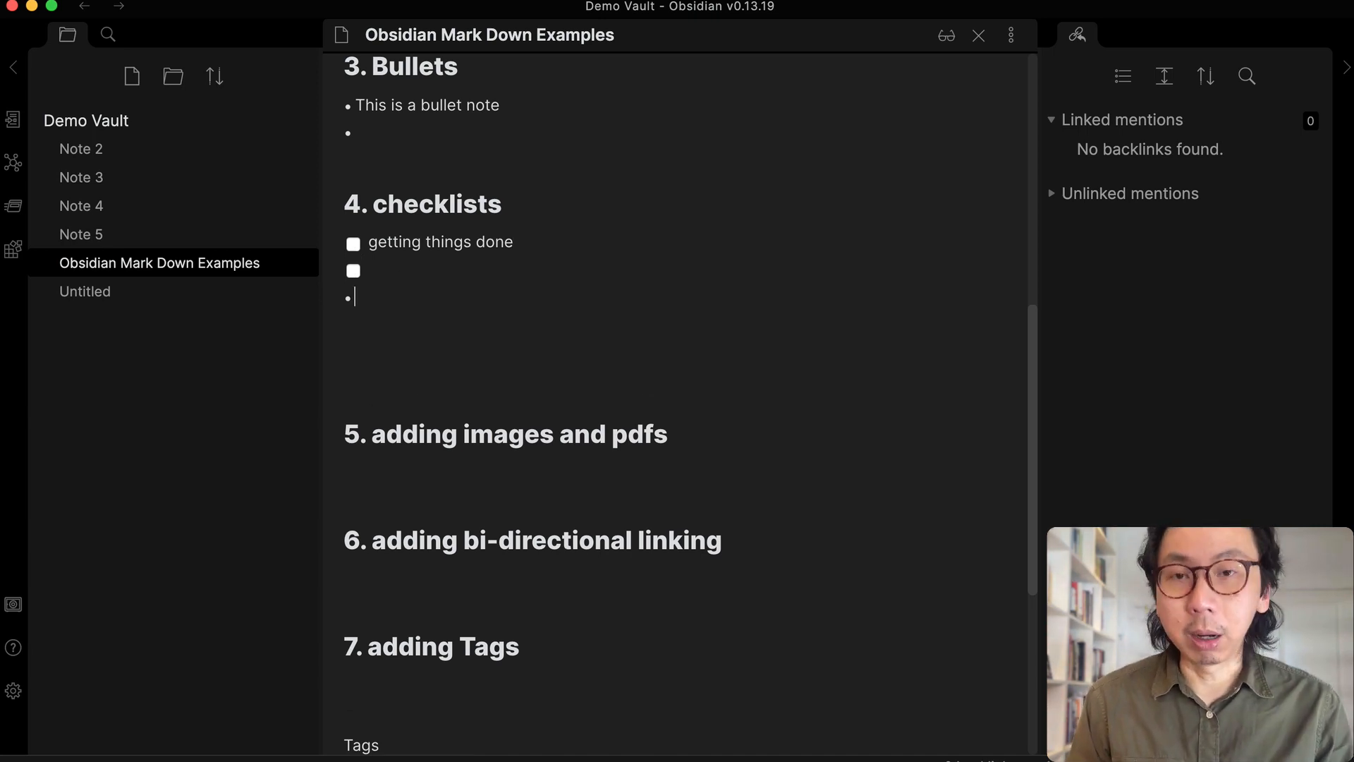
type("[ ")
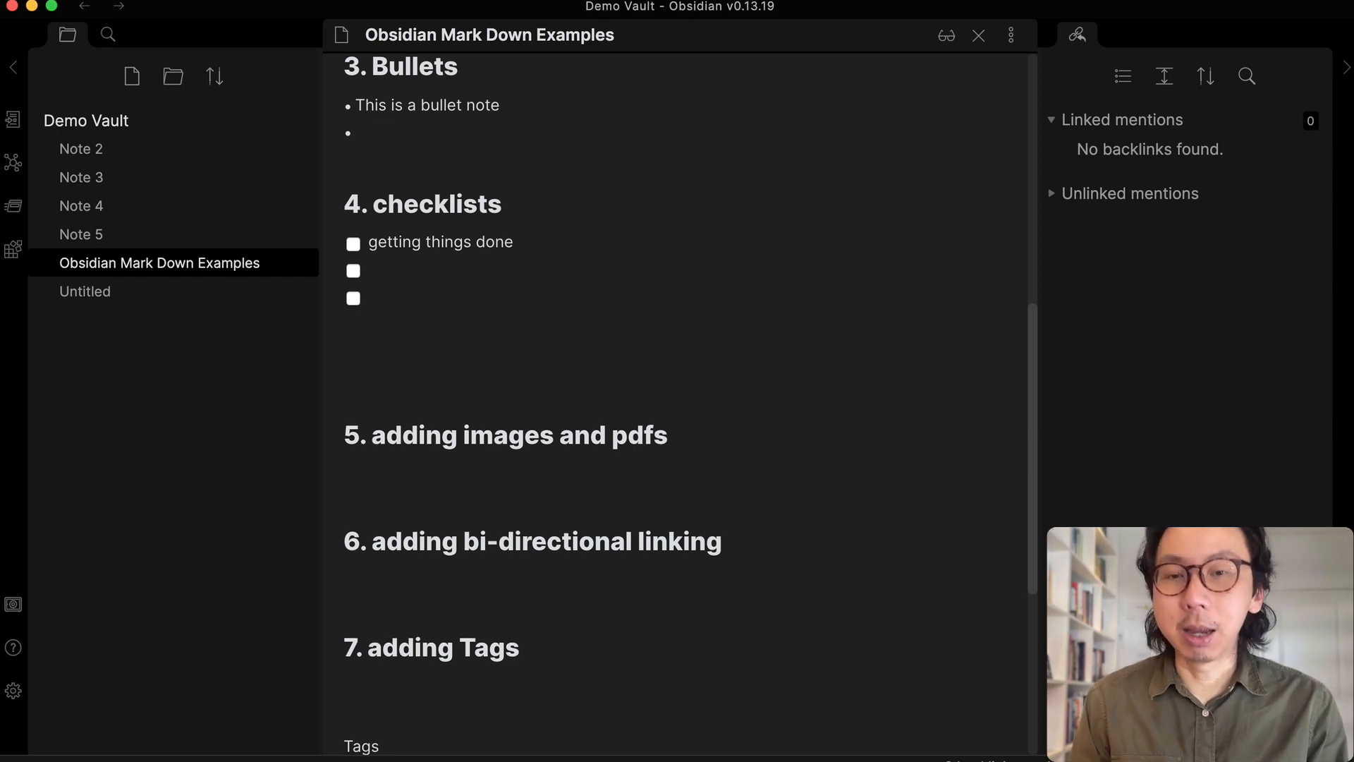
type(" getting thi")
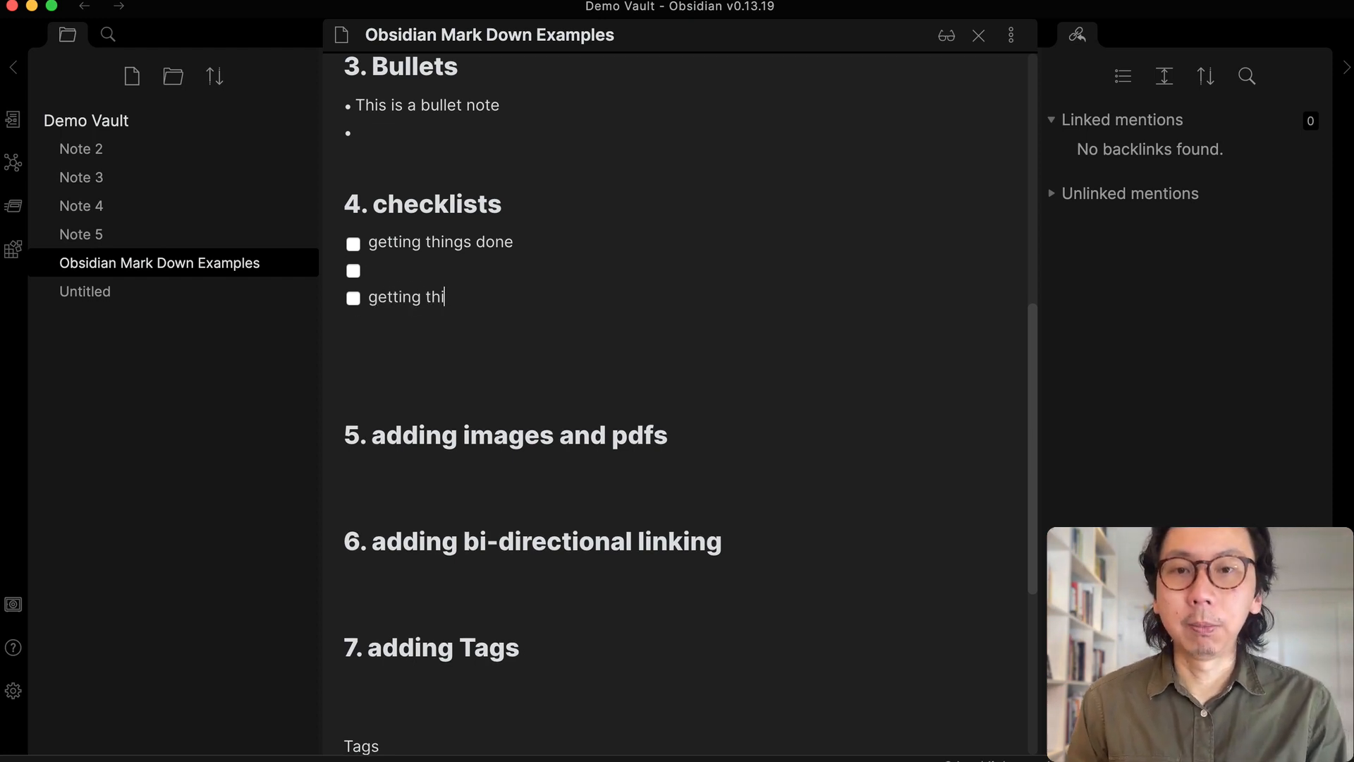
type("ngs done")
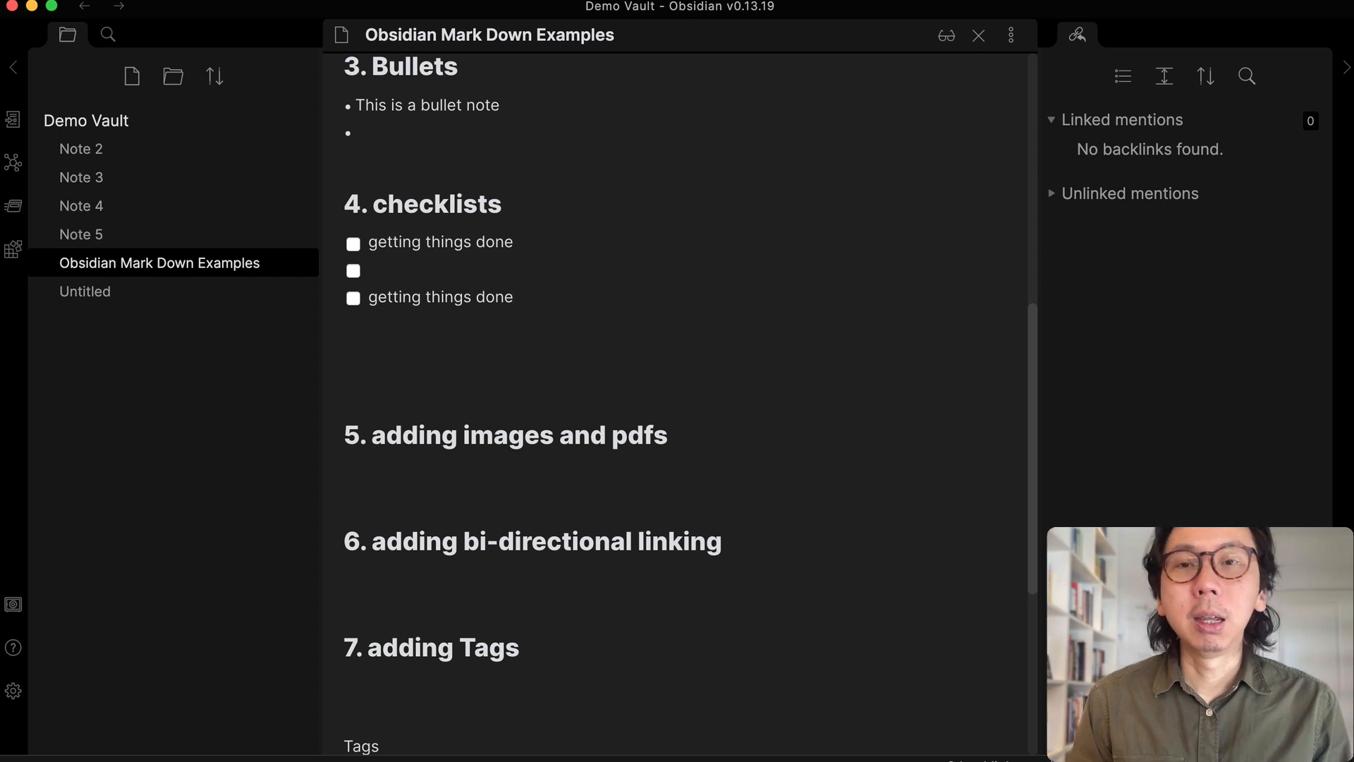
Look through image-based notes tagged sketchnotes in the other vault, such as "Wicked and kind, skill and luck quadrant" and "my updated map of therapy blueprint 6mar"
scroll(680, 402, "down", 2)
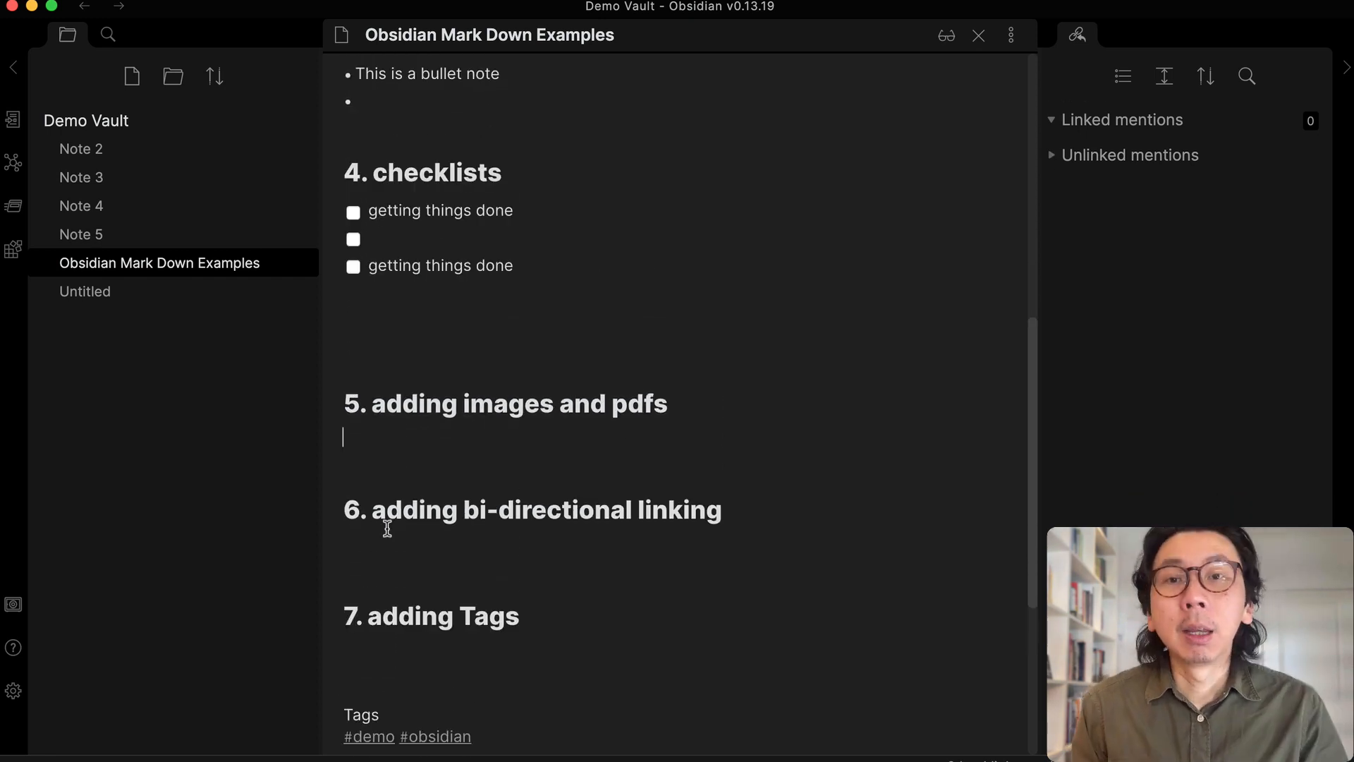
scroll(387, 528, "down", 2)
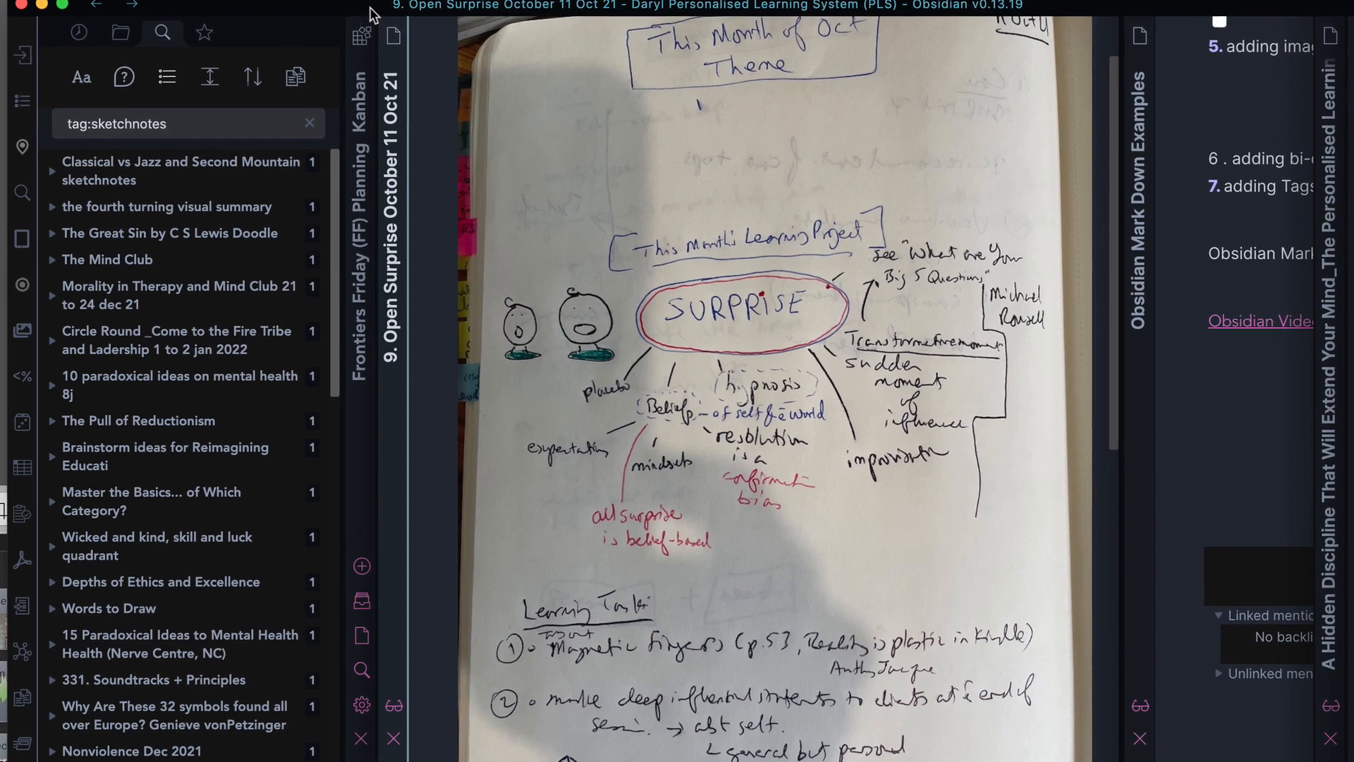
left_click(224, 178)
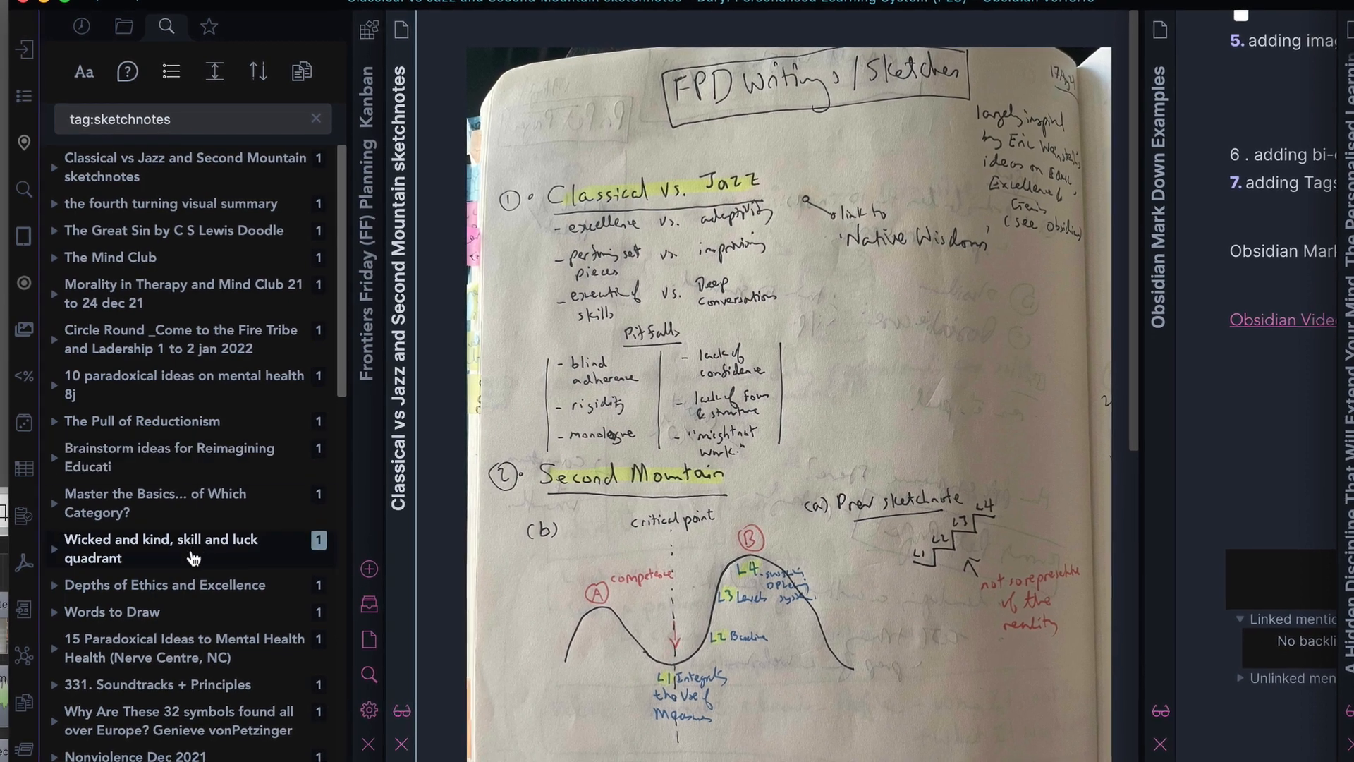
left_click(192, 556)
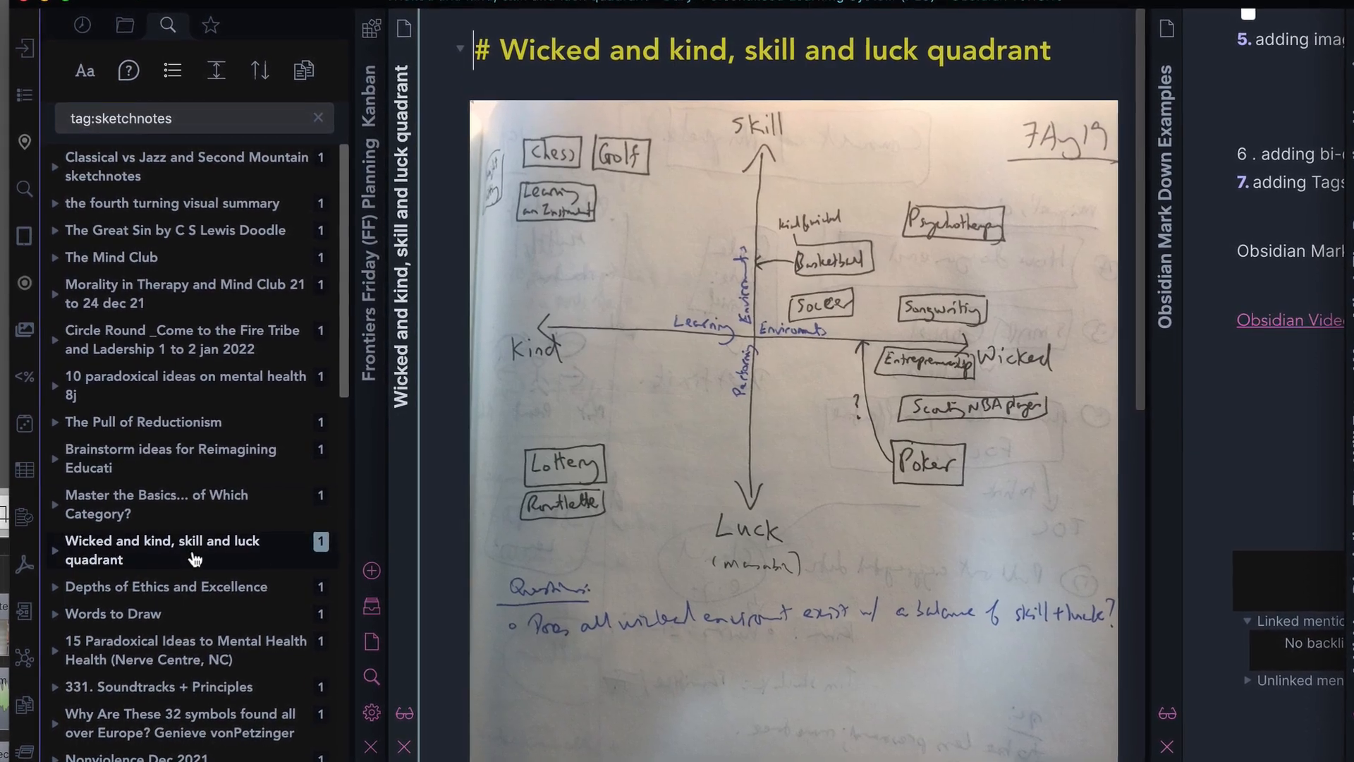
scroll(192, 564, "down", 5)
scroll(191, 588, "down", 1)
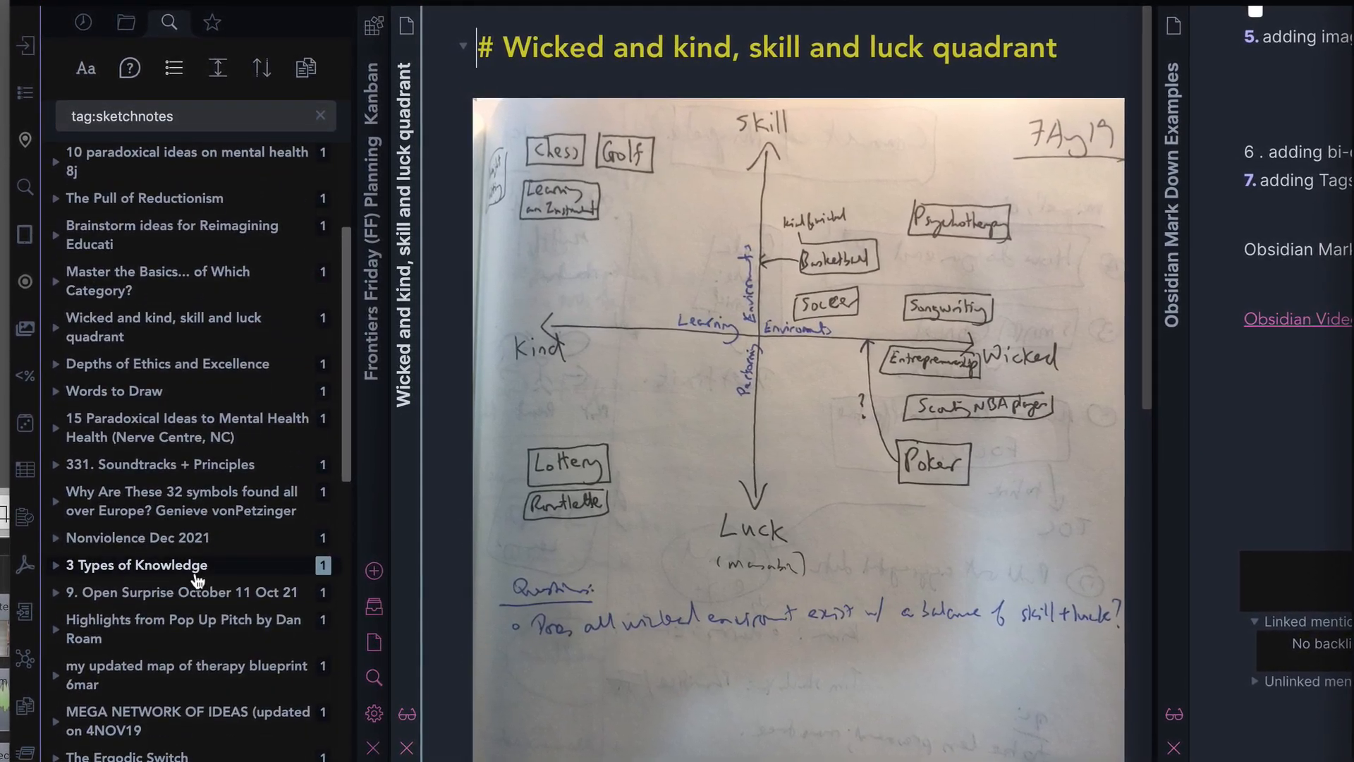
left_click(187, 666)
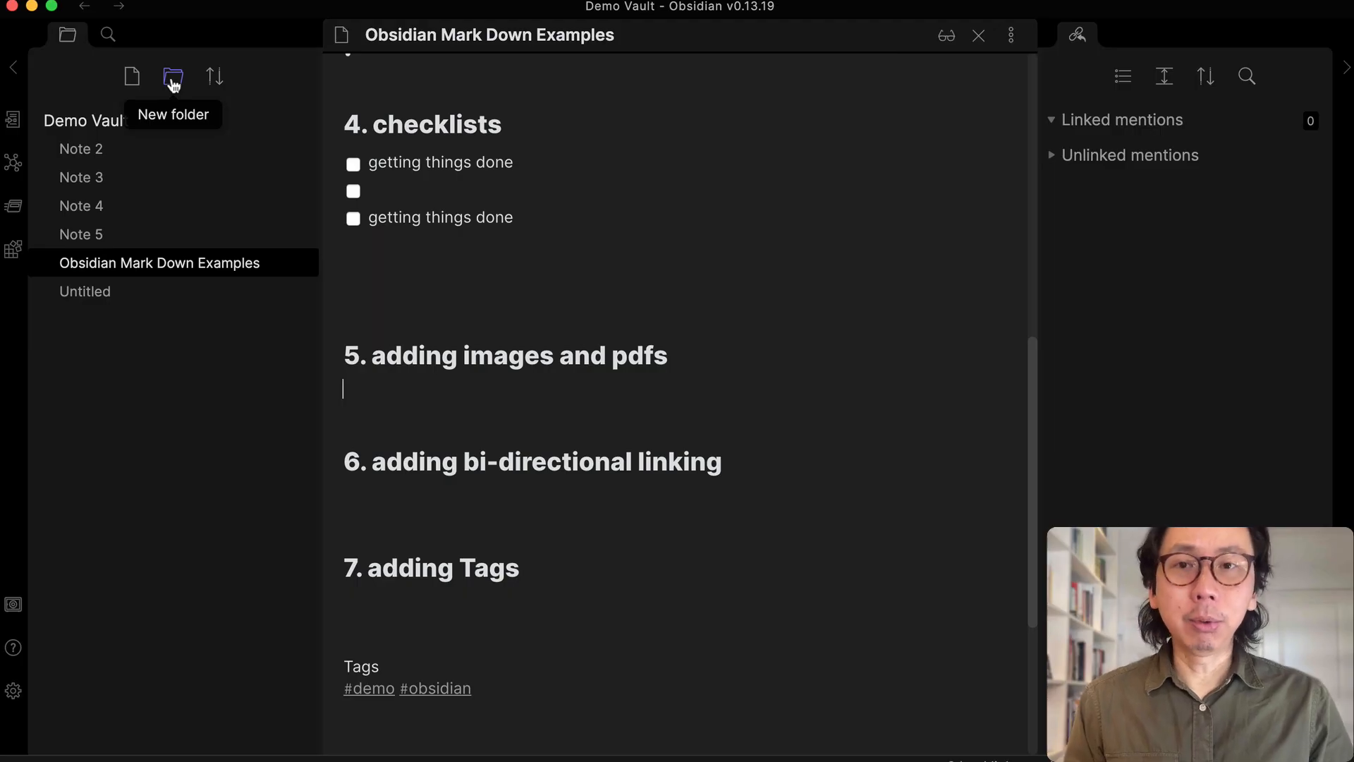
Create a folder named "images and pdfs" in Demo Vault
left_click(173, 79)
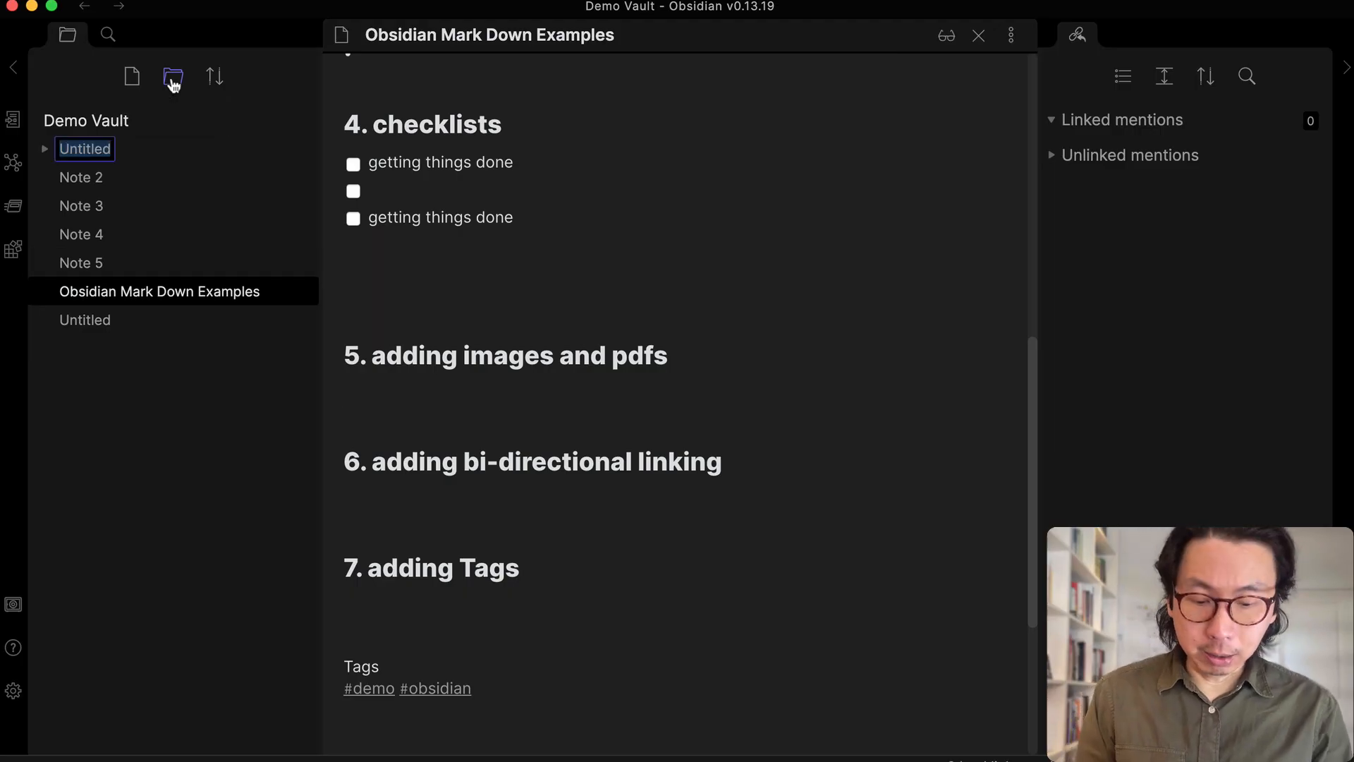
type("images")
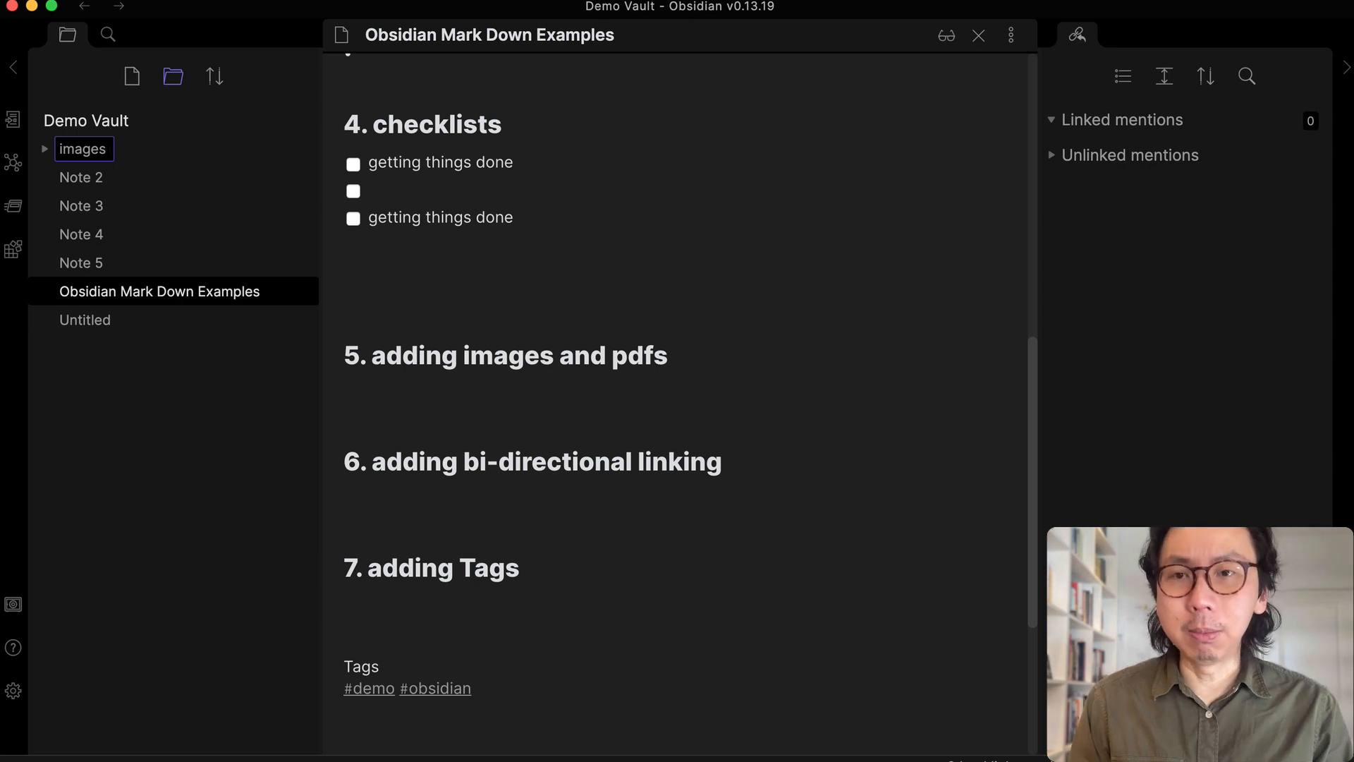
type(" and pdgf")
key("BackSpace")
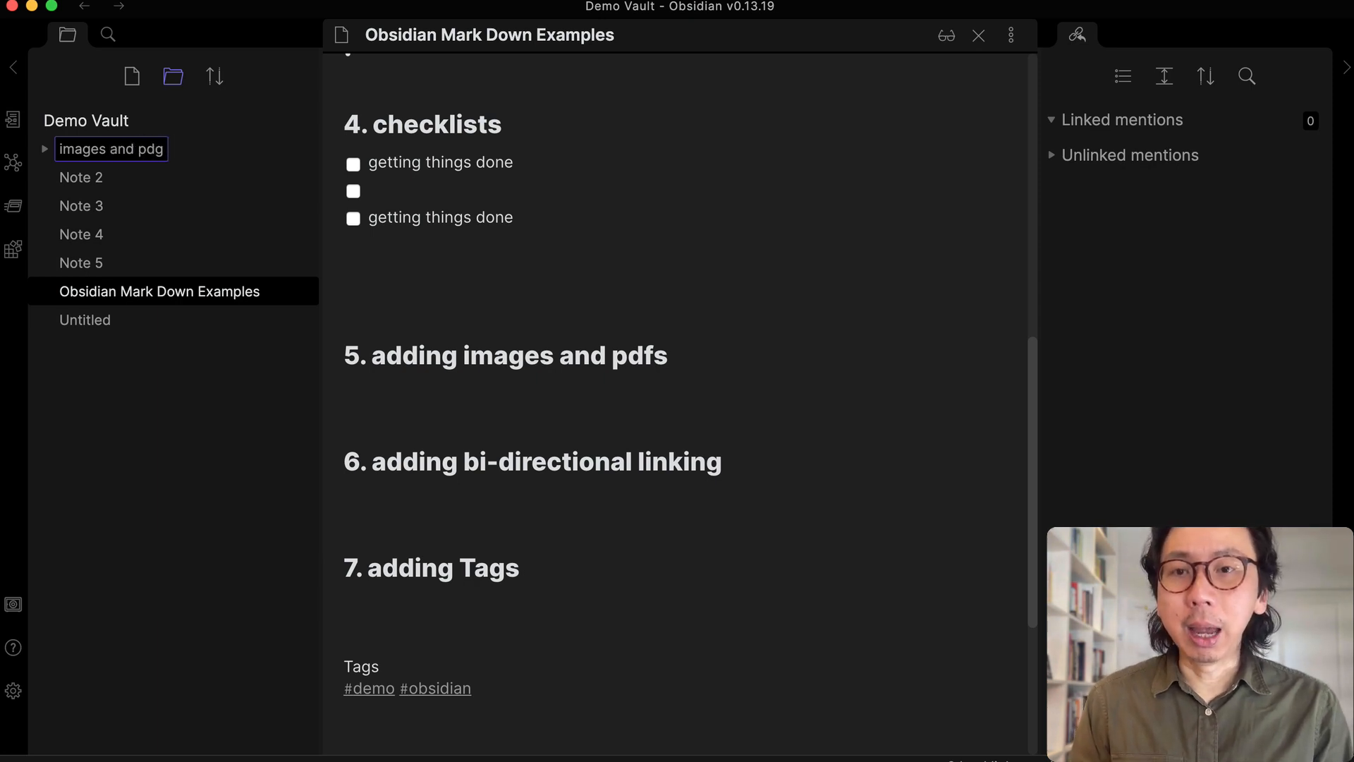
key("BackSpace")
type("fs")
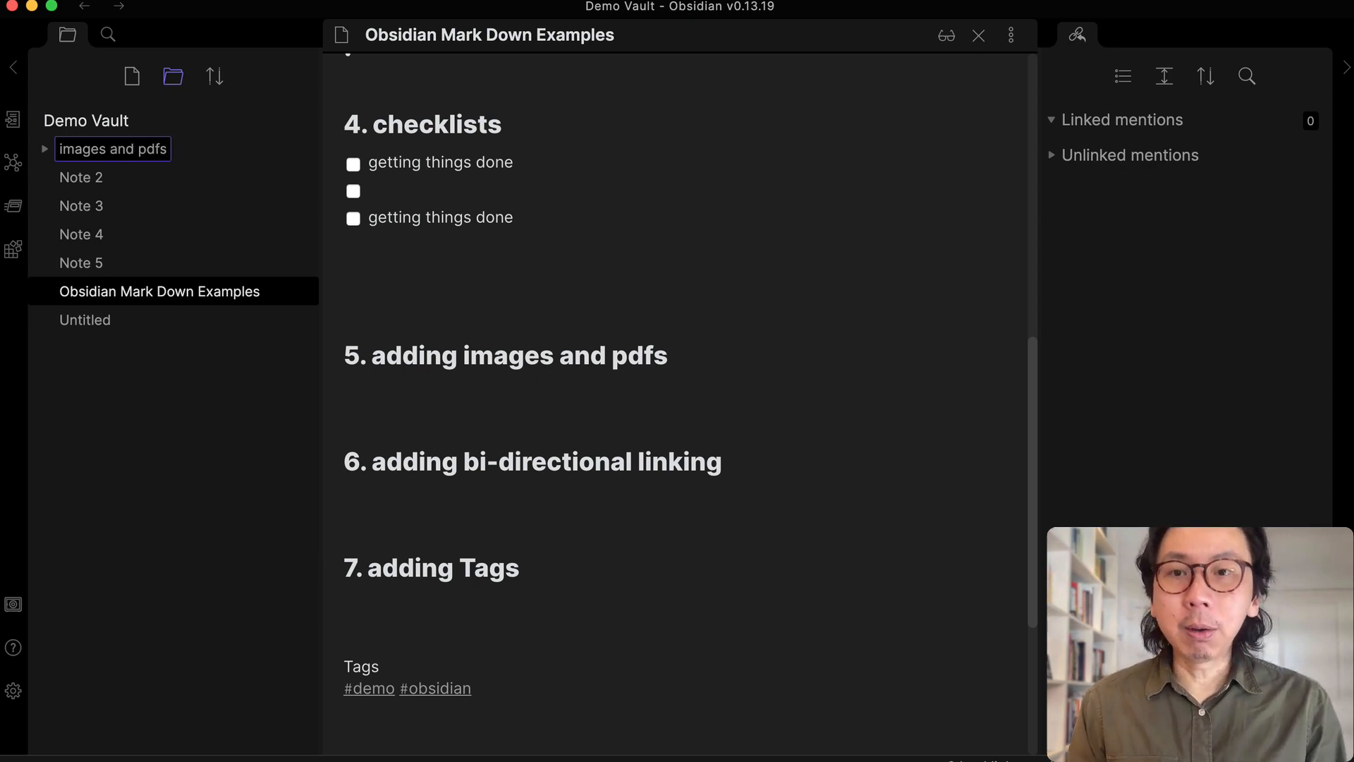
key("Return")
Switch to Finder, copy "Evergreen Casenote.pdf" from Downloads into the vault's "images and pdfs" folder, and expand that folder
key("super+Tab")
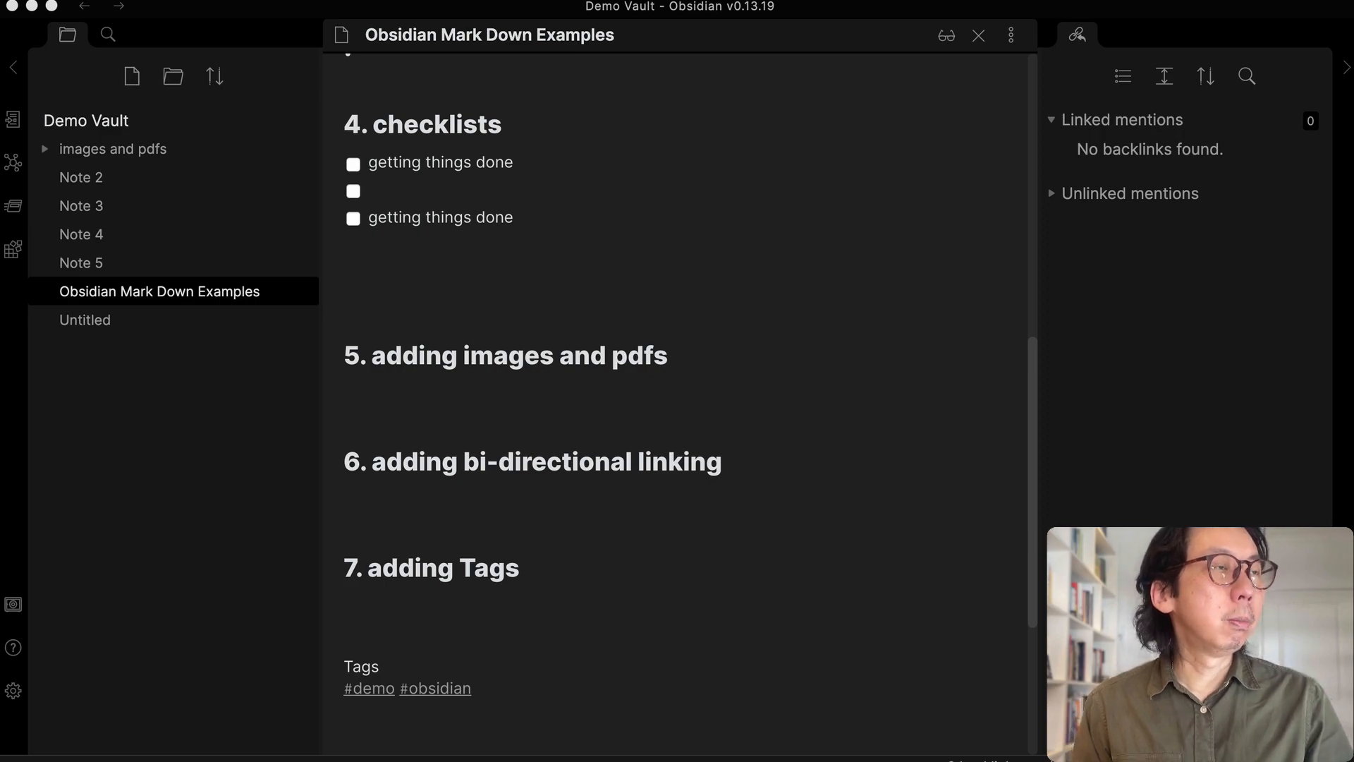
left_click_drag(1353, 194, 971, 146)
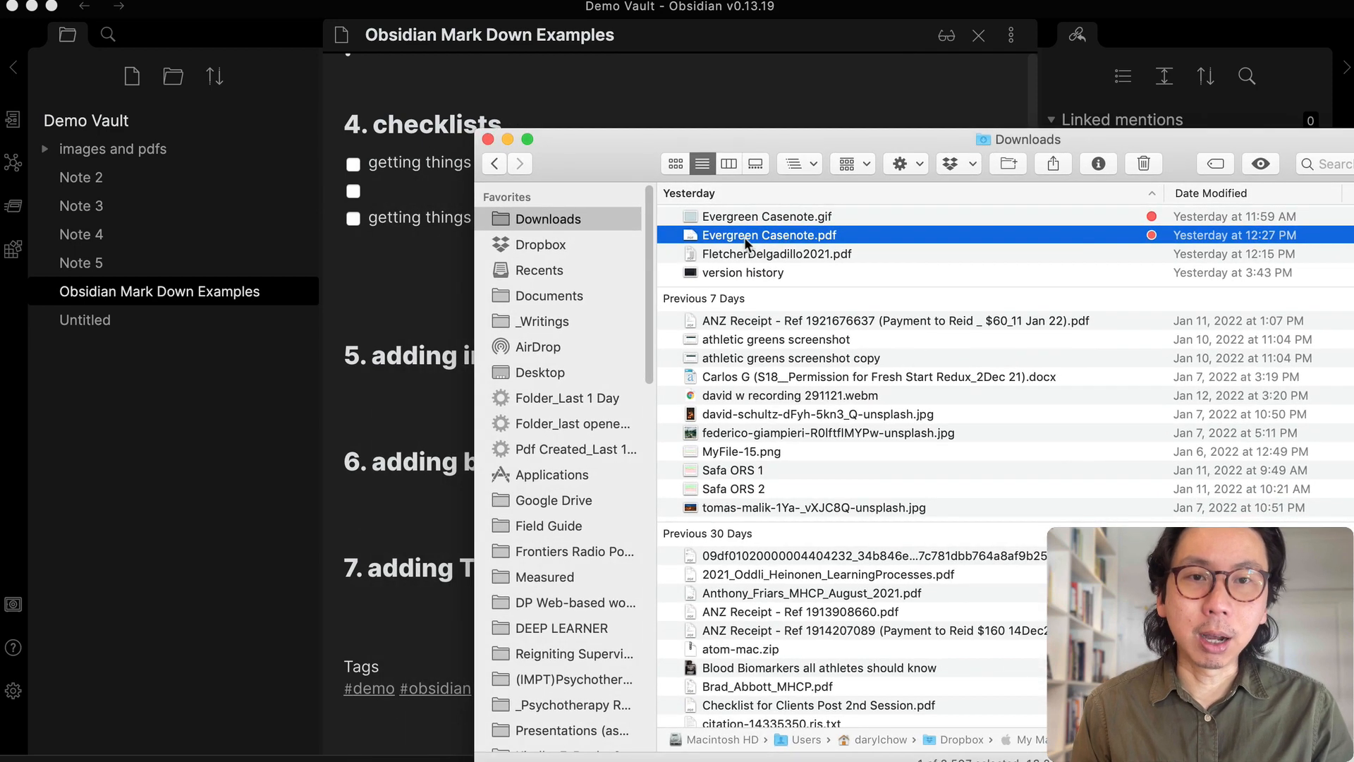
left_click_drag(749, 241, 182, 156)
left_click_drag(608, 145, 1353, 148)
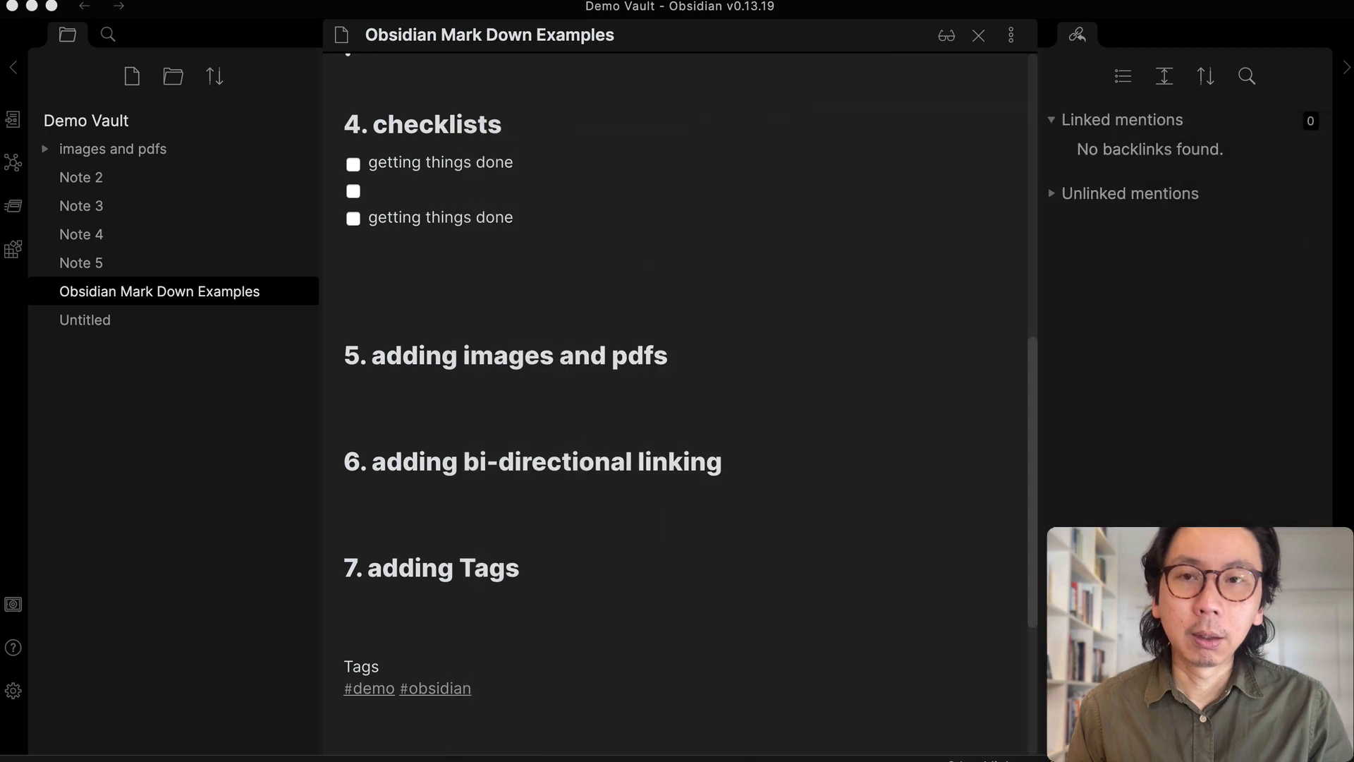
left_click(51, 155)
left_click(49, 156)
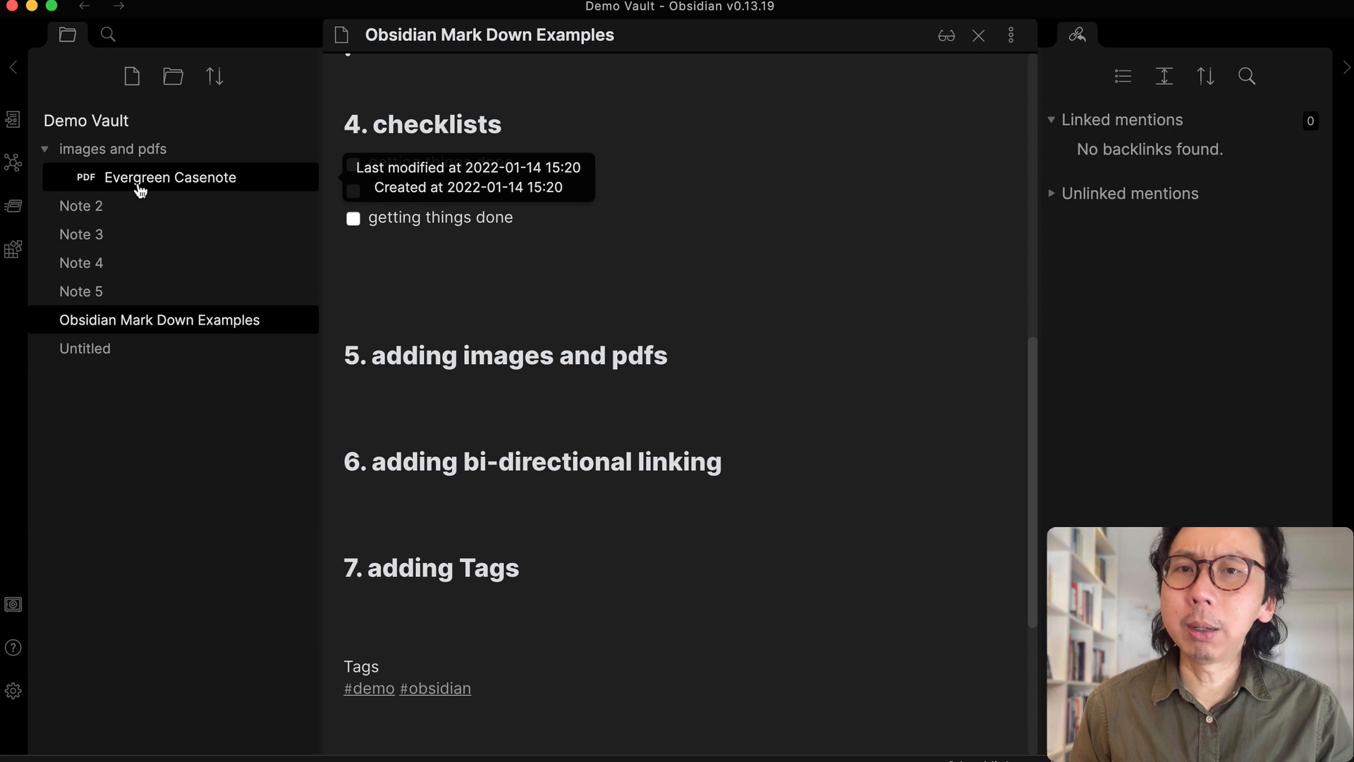
Embed the Evergreen Casenote PDF beneath the "5. adding images and pdfs" heading and move the cursor below the embedded page
scroll(534, 285, "down", 2)
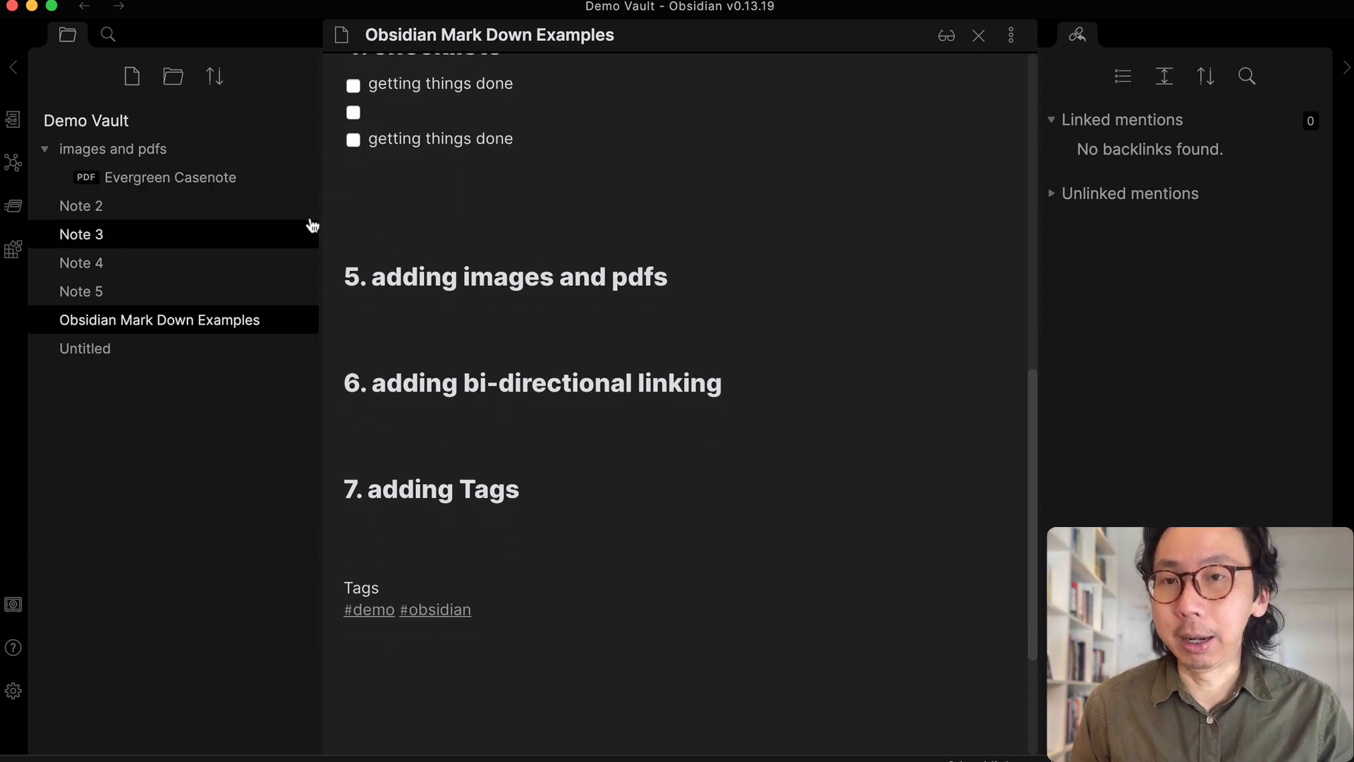
left_click(360, 324)
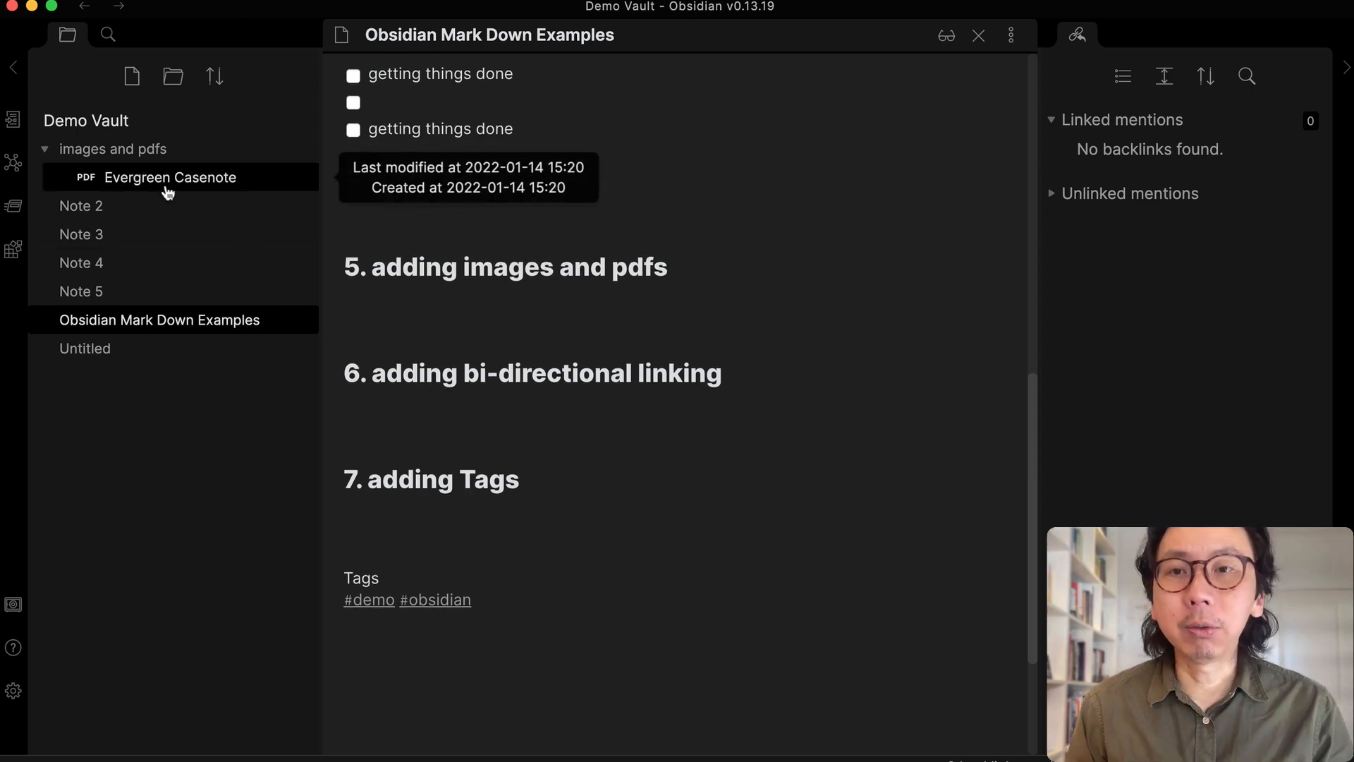
left_click_drag(171, 187, 408, 311)
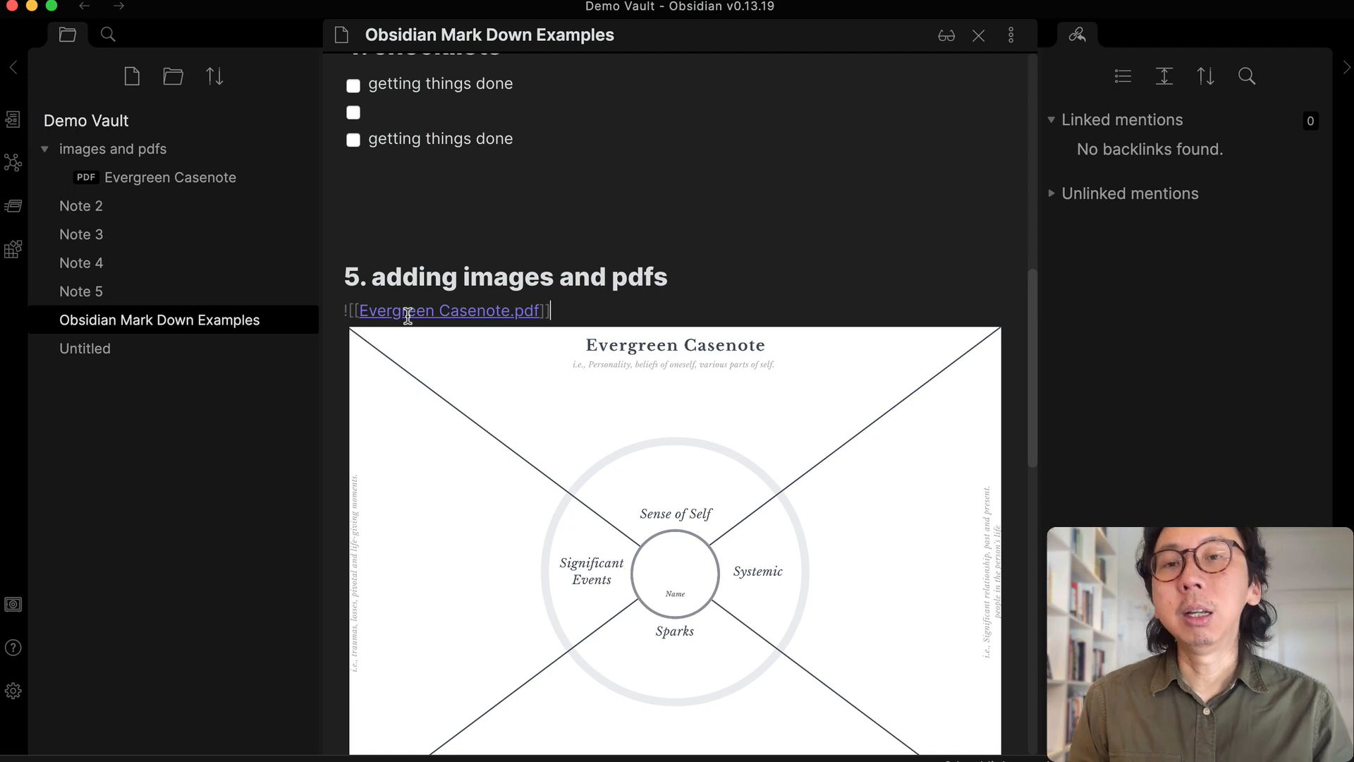
scroll(407, 315, "down", 3)
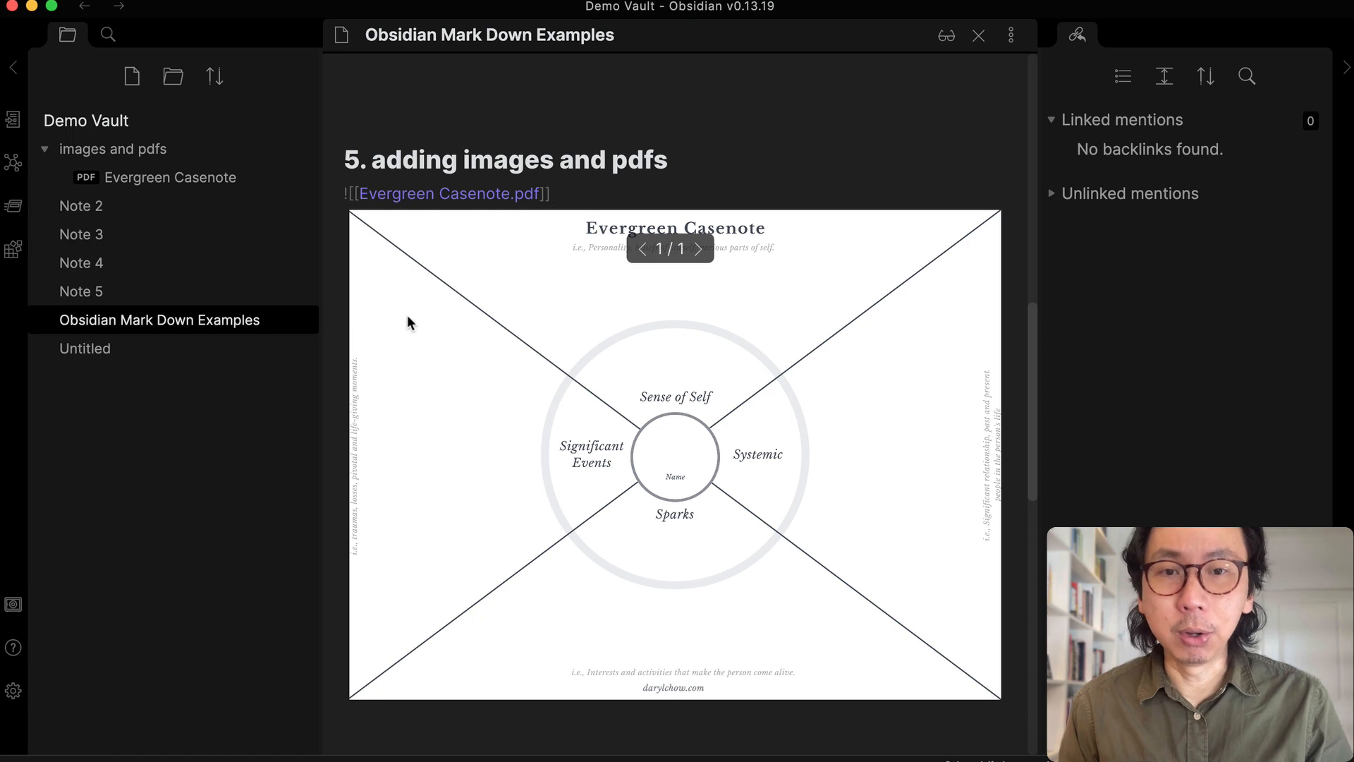
scroll(404, 330, "down", 2)
scroll(405, 328, "down", 1)
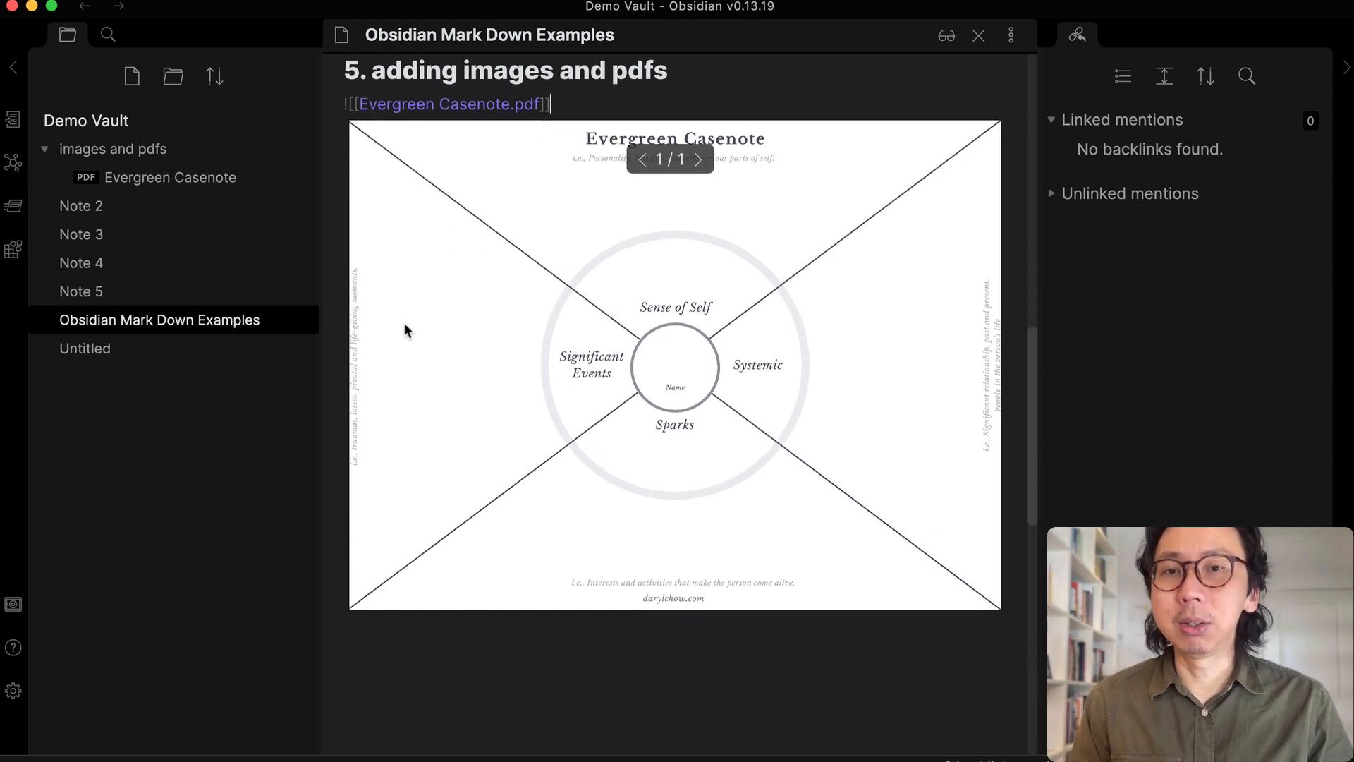
scroll(405, 330, "down", 1)
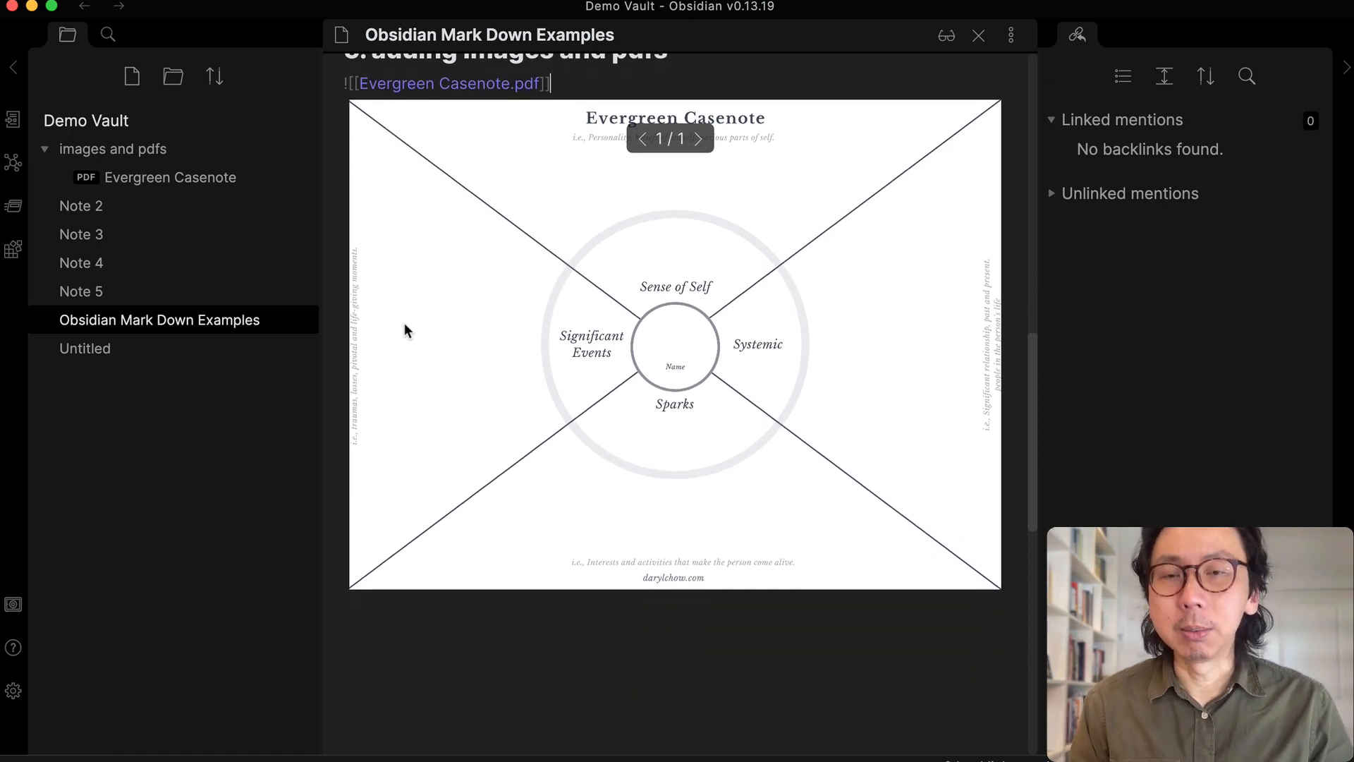
scroll(405, 330, "up", 1)
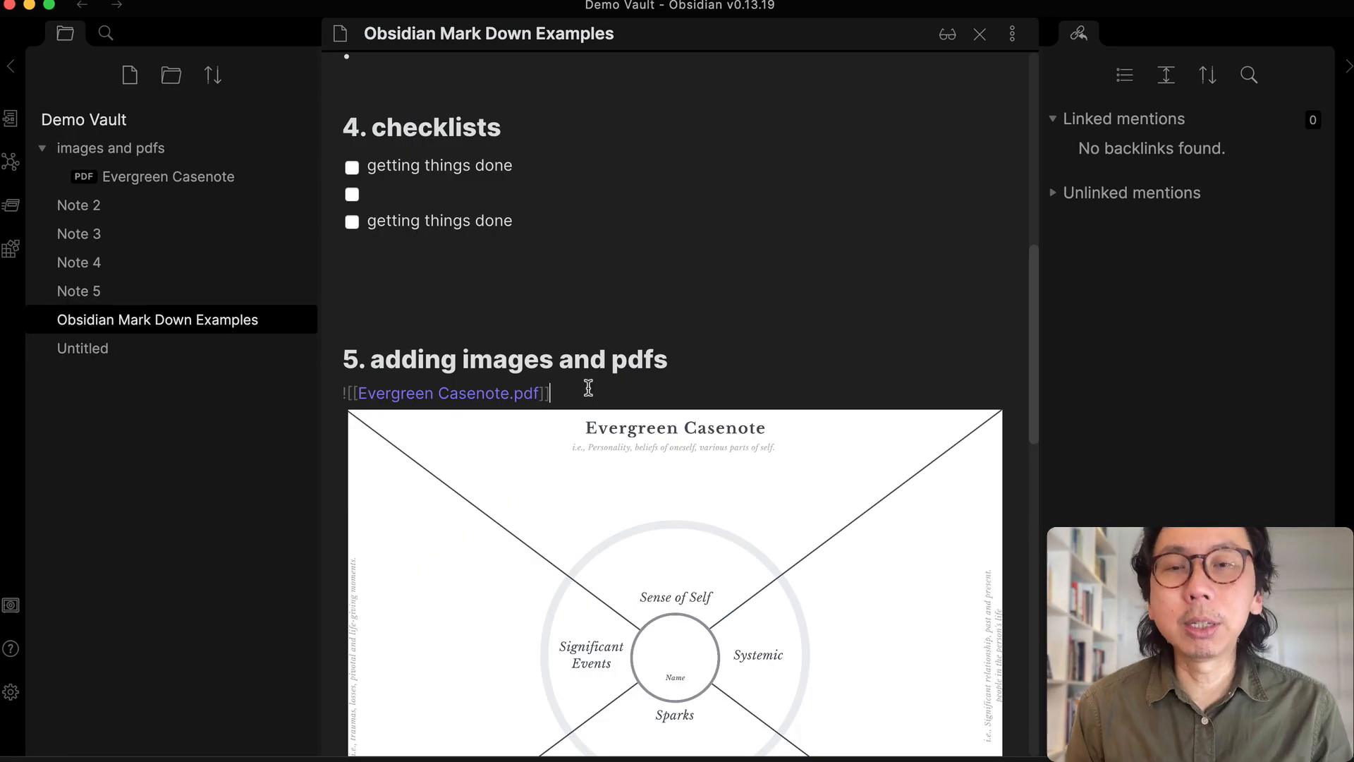
key("super+Down")
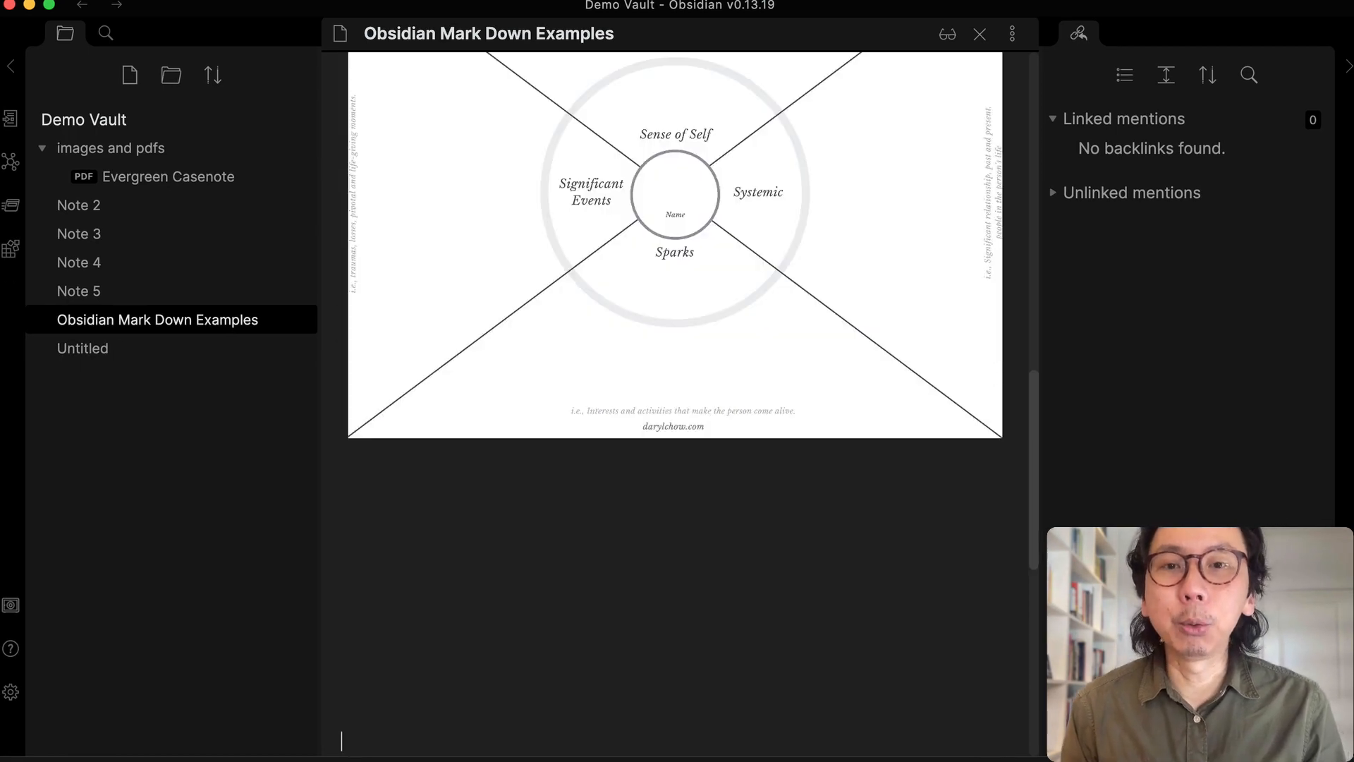
Delete the Evergreen Casenote embed beneath "5. adding images and pdfs" and embed the same PDF again with ![[Evergreen Casenote.pdf]]
scroll(402, 467, "up", 15)
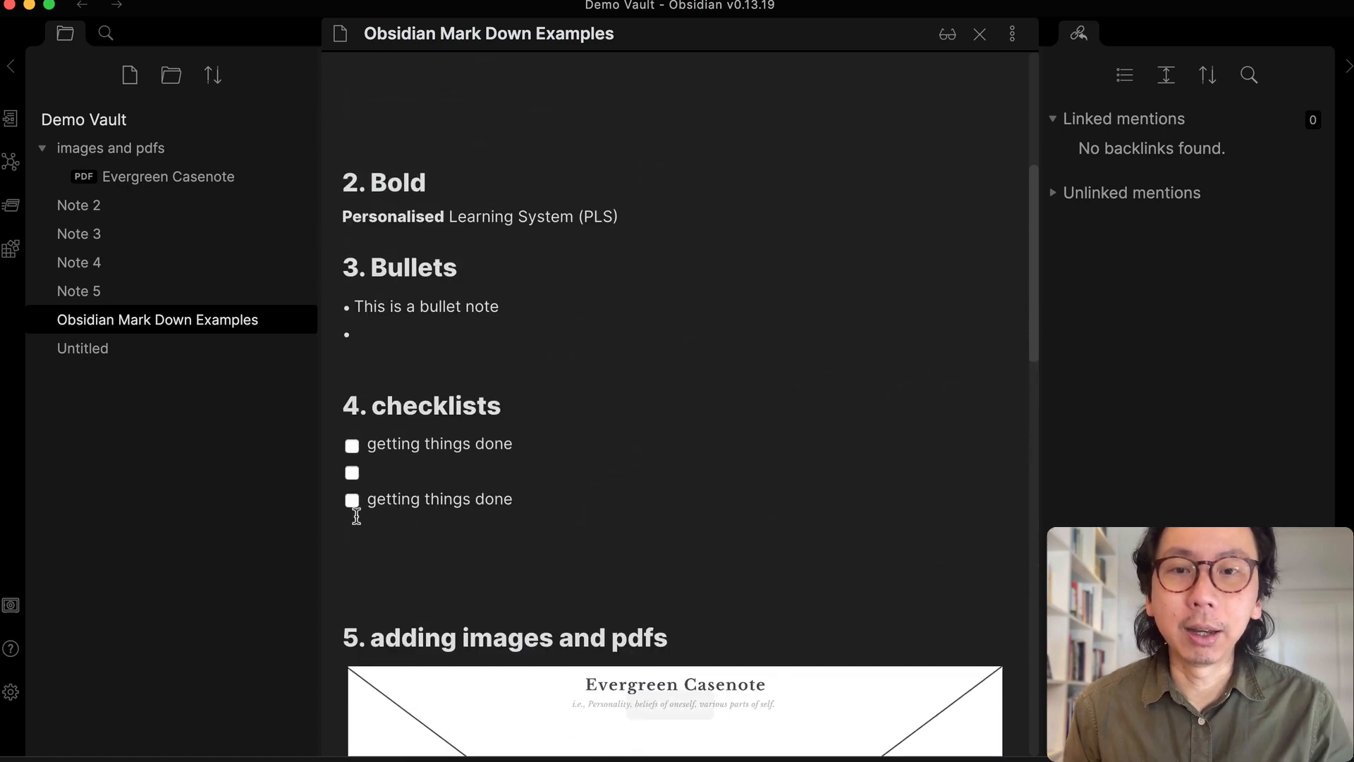
scroll(353, 515, "down", 2)
left_click(668, 540)
left_click(679, 580)
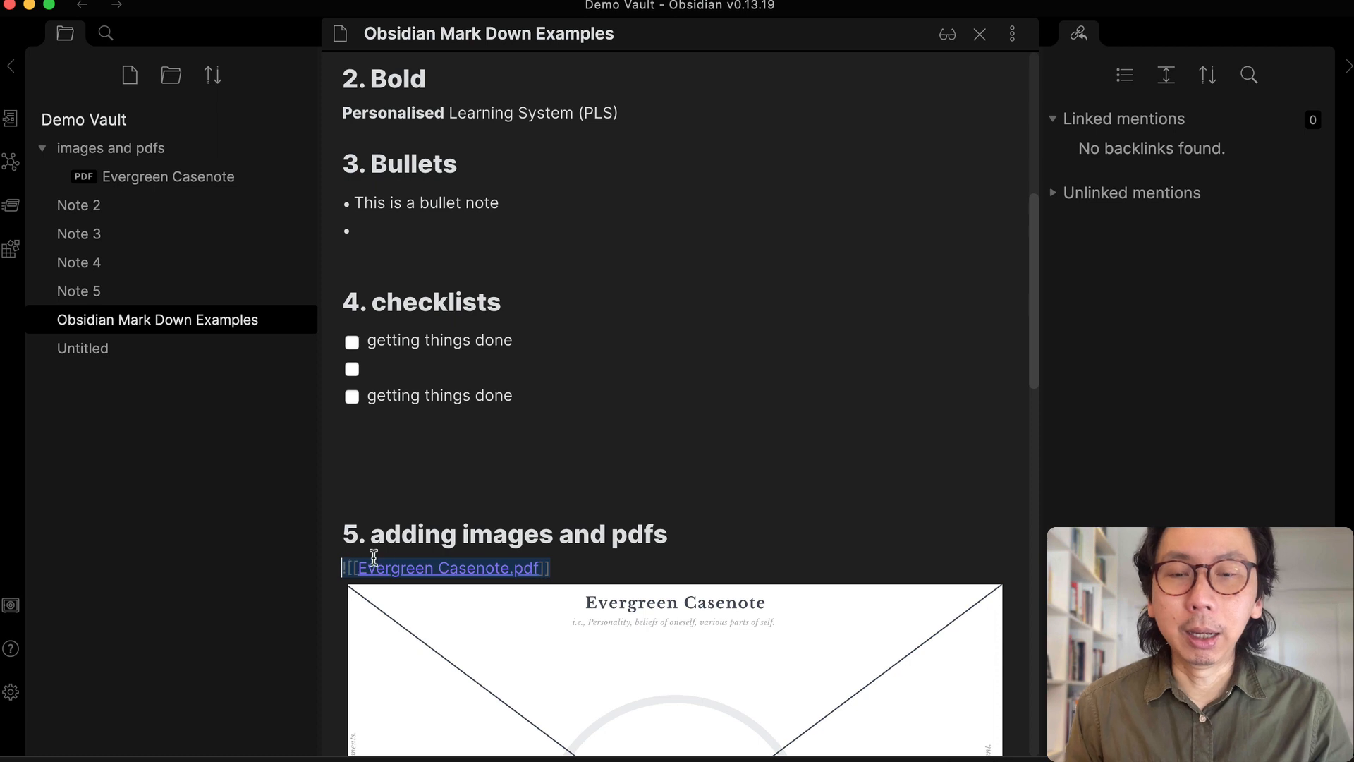
left_click(552, 566)
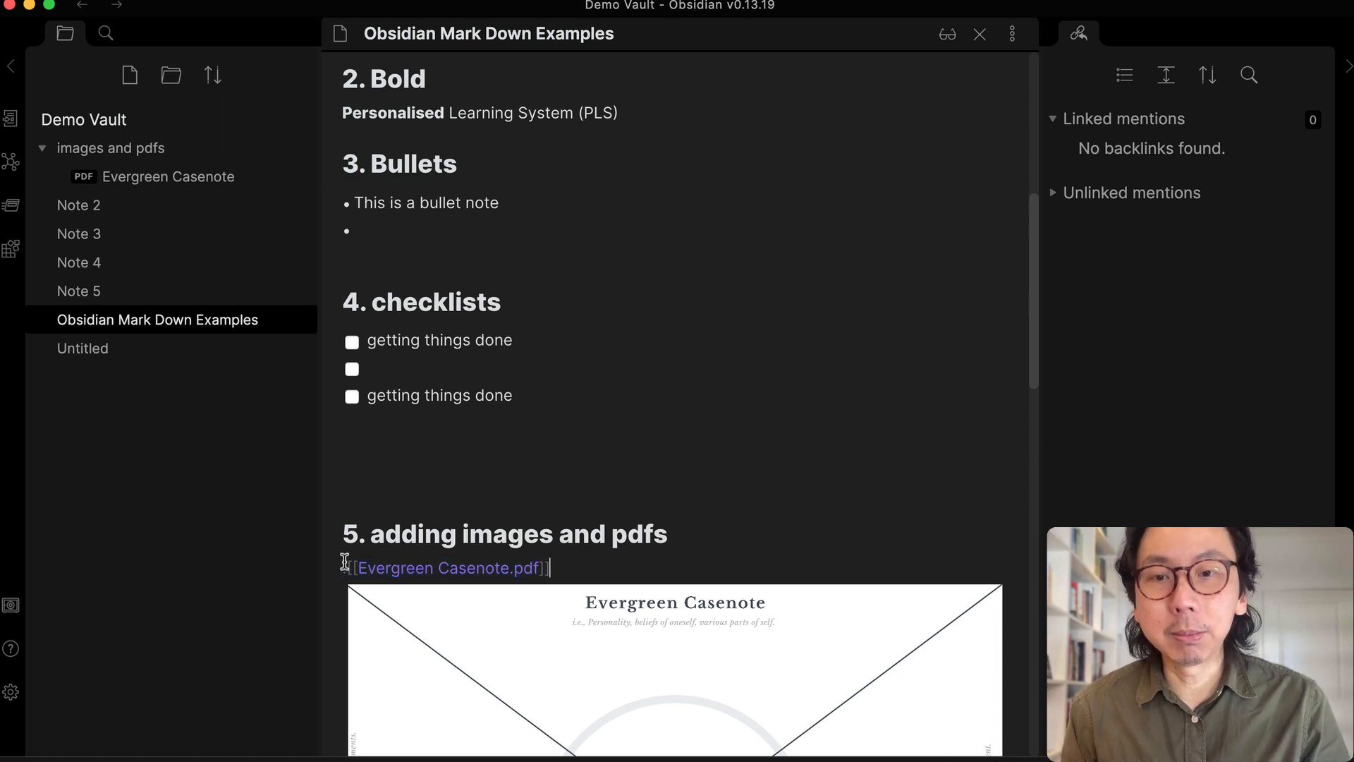
left_click_drag(346, 560, 574, 562)
key("BackSpace")
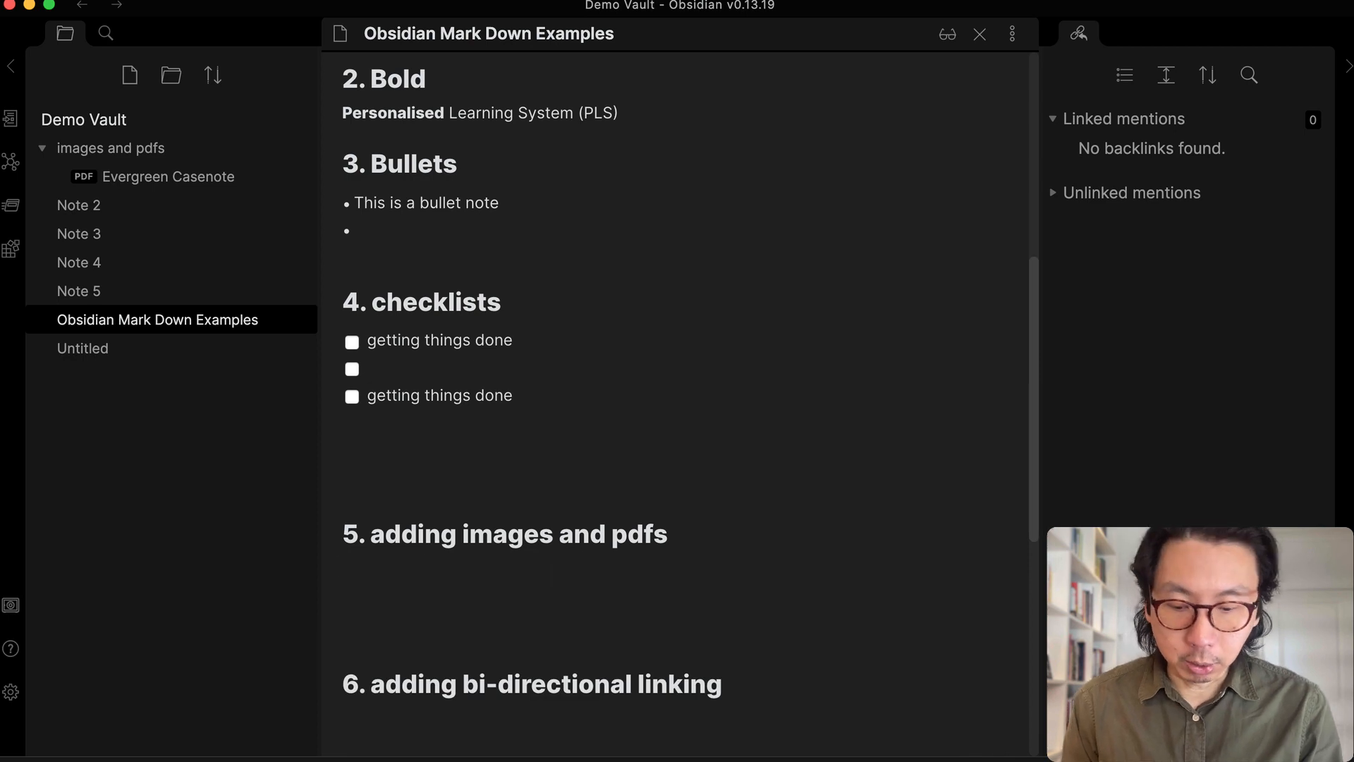
type("![[")
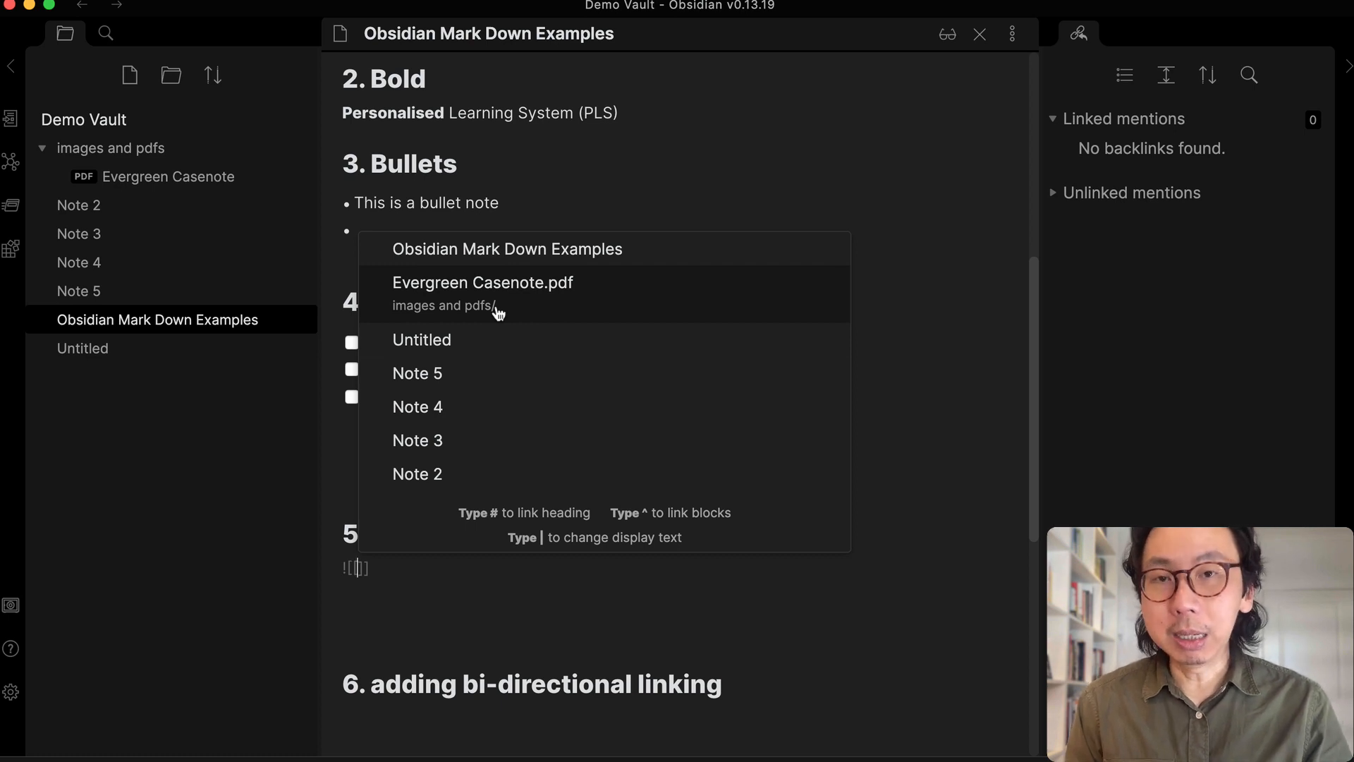
left_click(496, 307)
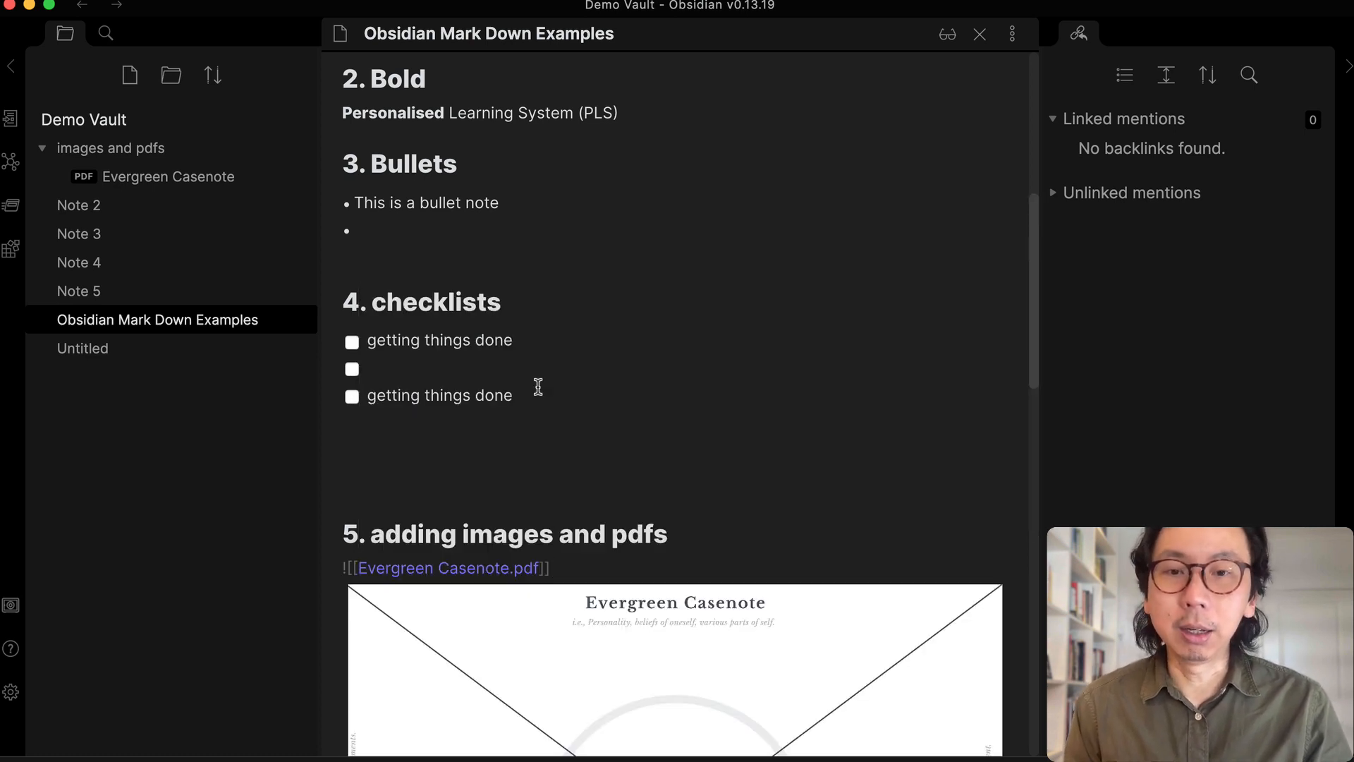
Add the internal links [[Note 2]] and [[Note 3]] on separate lines beneath the "6. adding bi-directional linking" heading
scroll(539, 388, "down", 5)
scroll(540, 385, "down", 7)
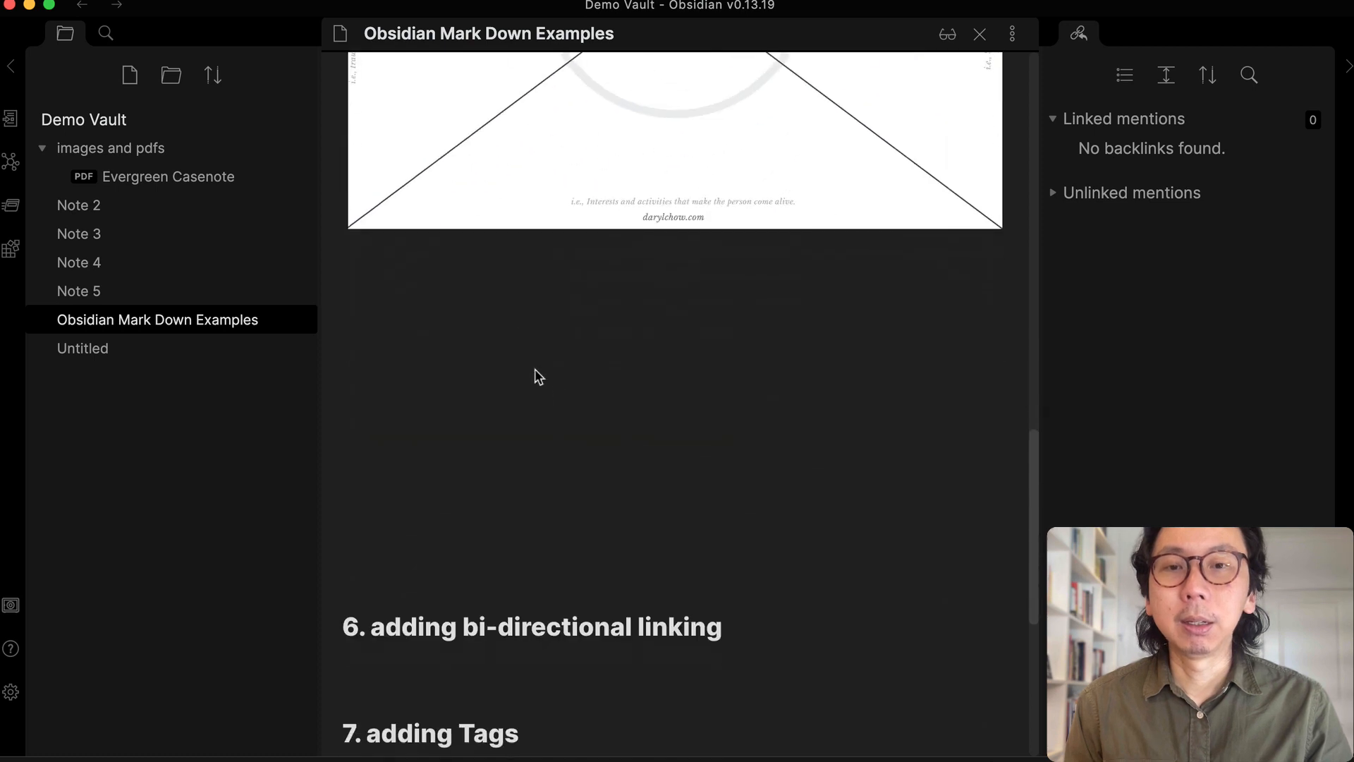
scroll(515, 314, "down", 4)
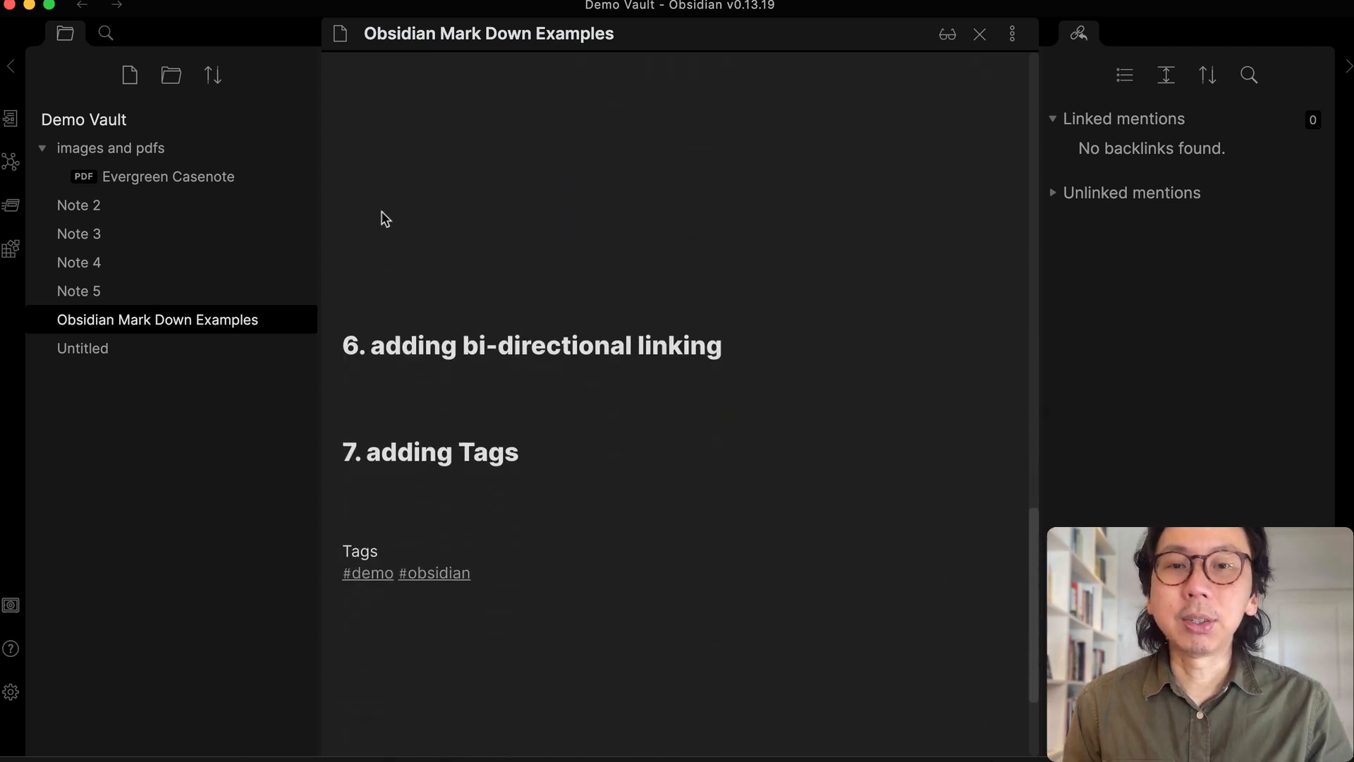
scroll(388, 275, "down", 5)
left_click(393, 248)
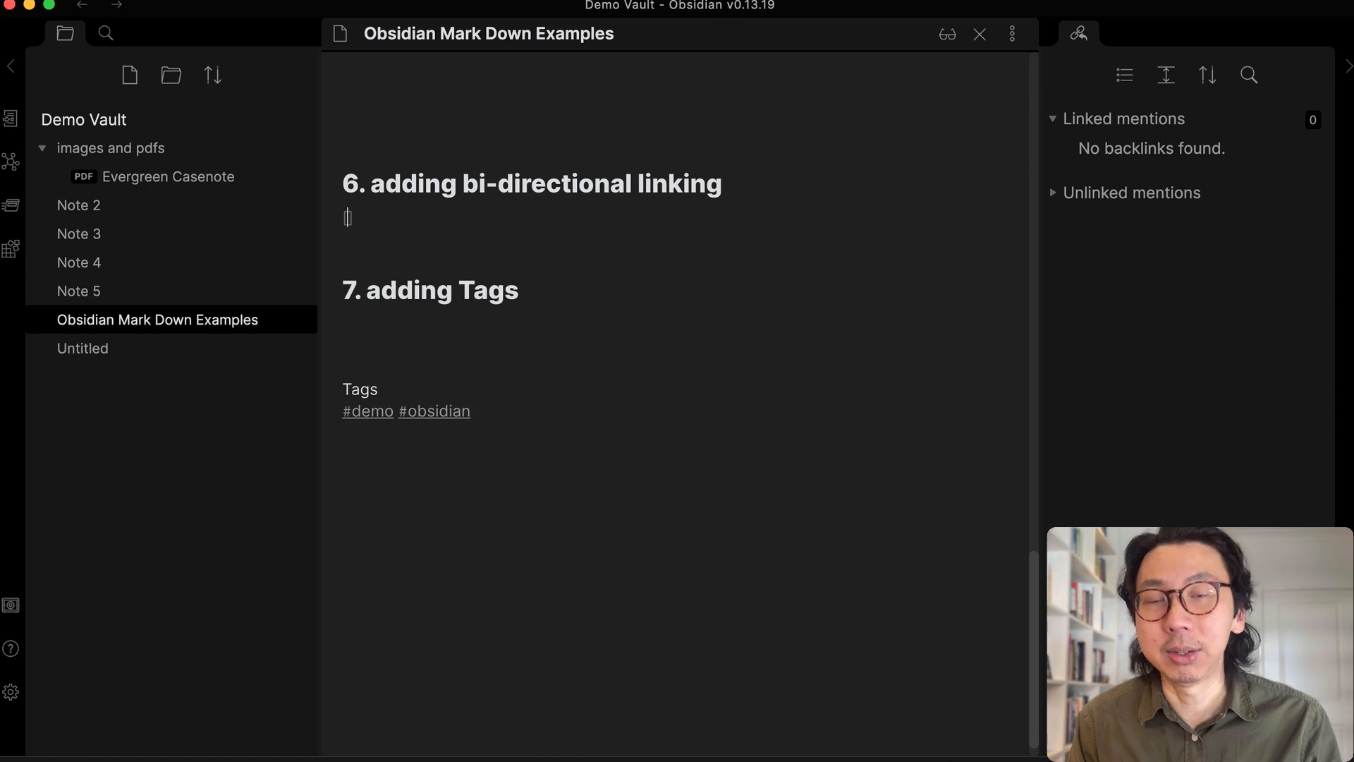
type("[[")
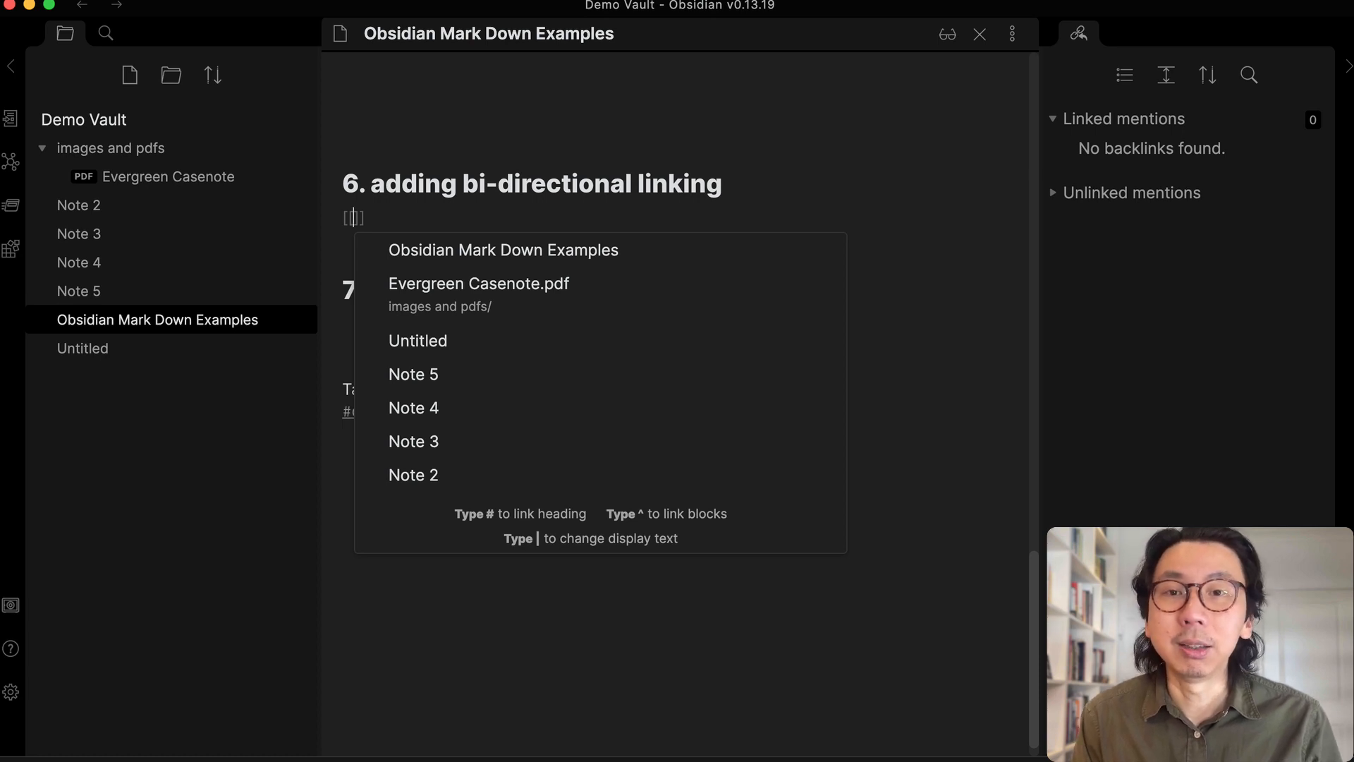
left_click(415, 478)
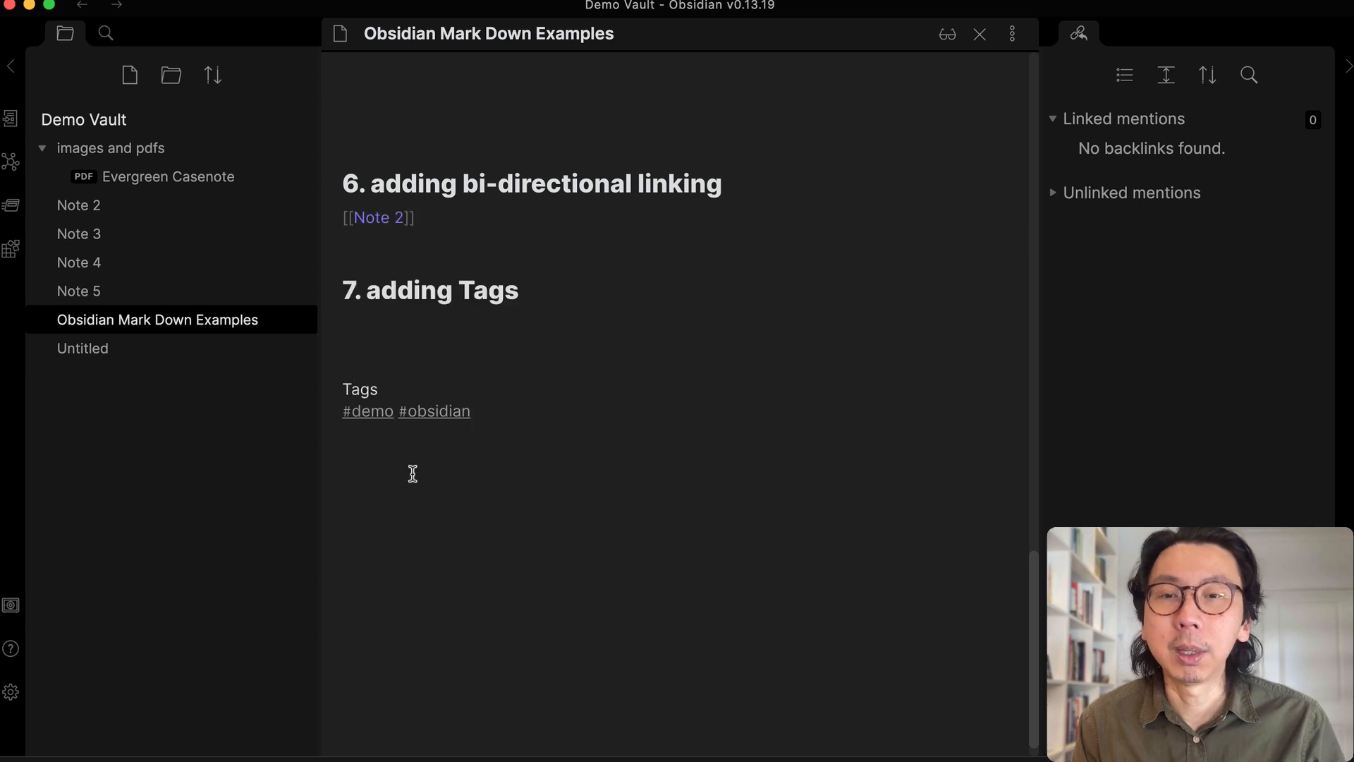
key("Return")
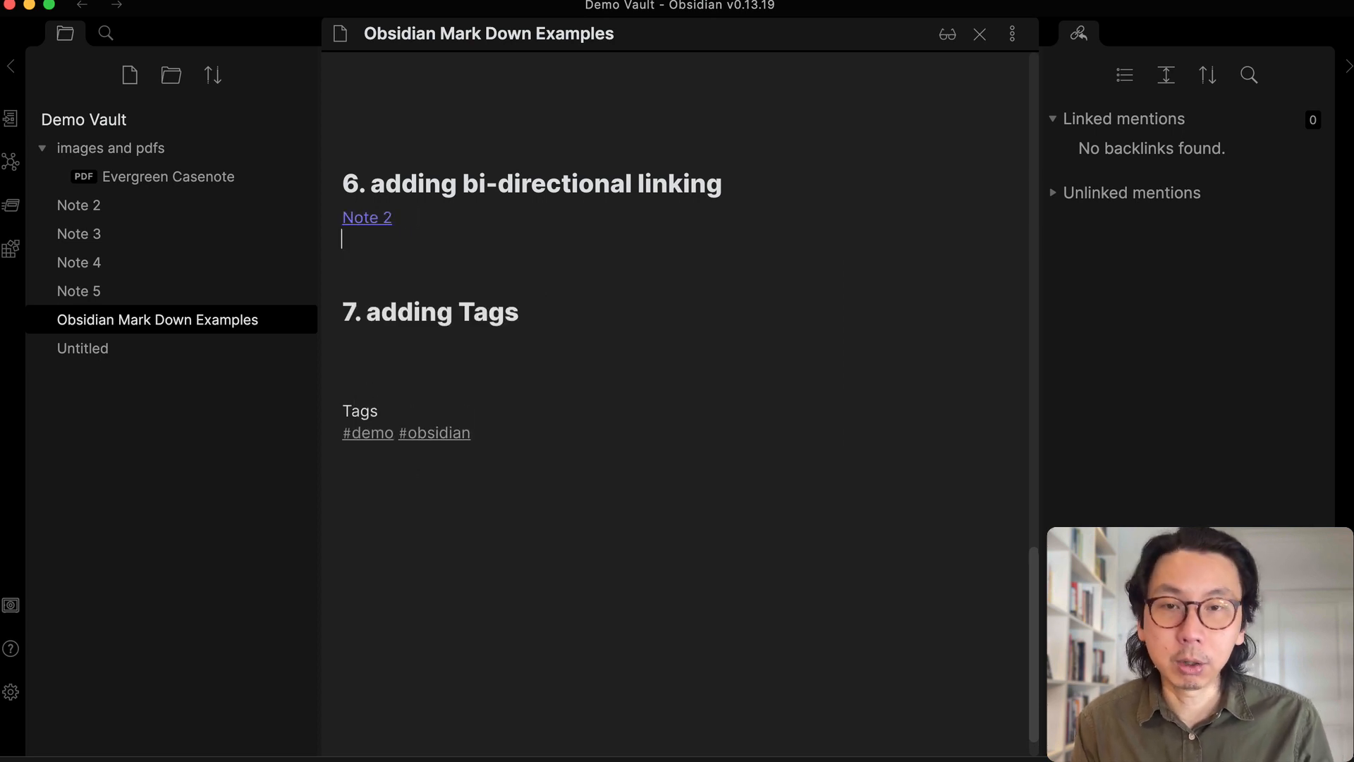
type("[[")
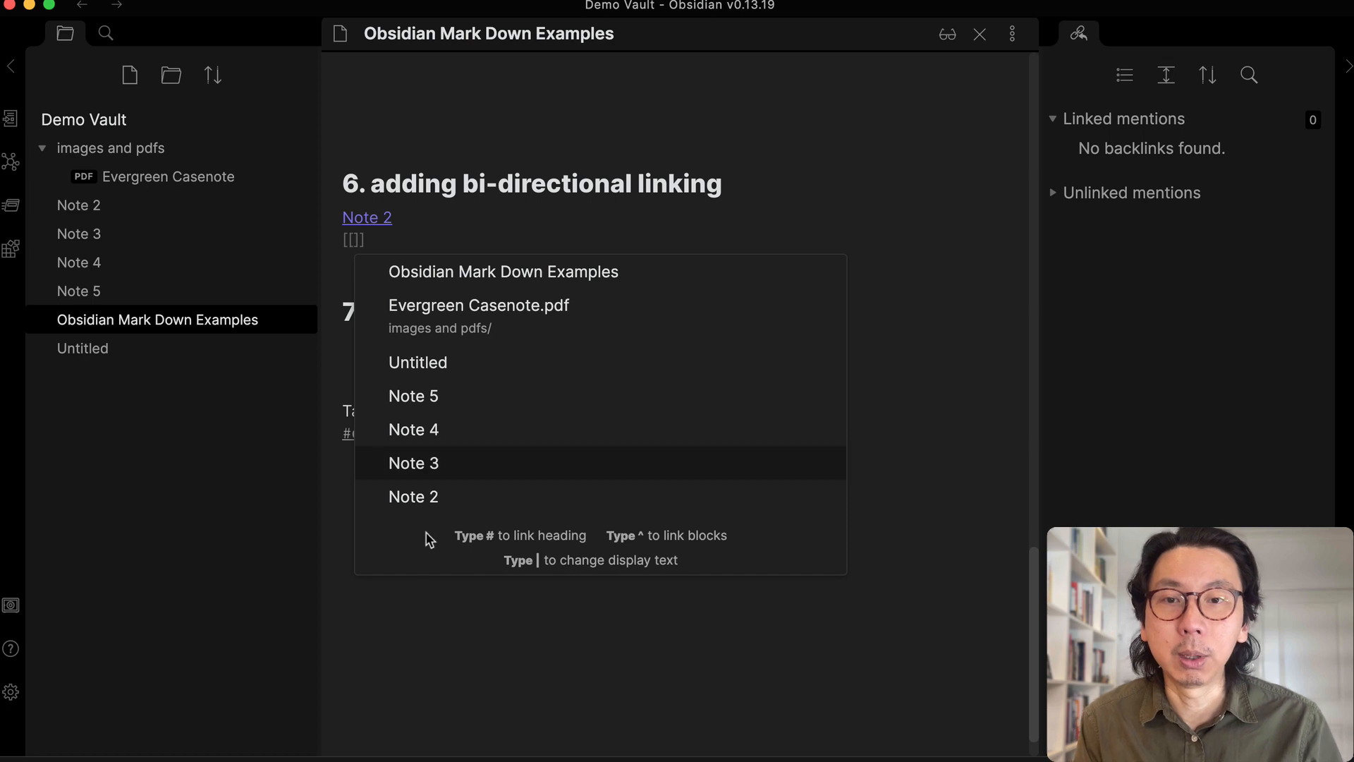
left_click(441, 469)
key("Return")
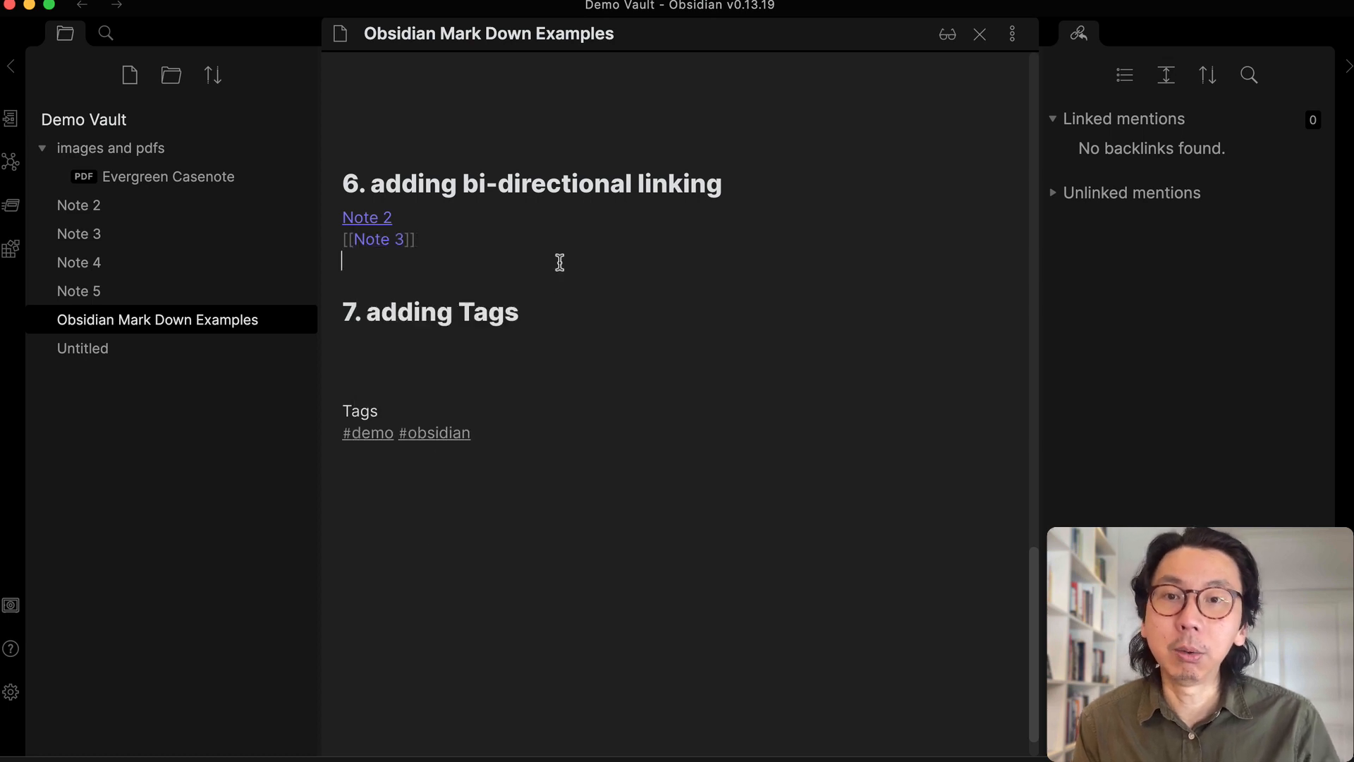
Show the note in reading view and open Note 2 through its link in the bi-directional linking section
left_click(366, 216)
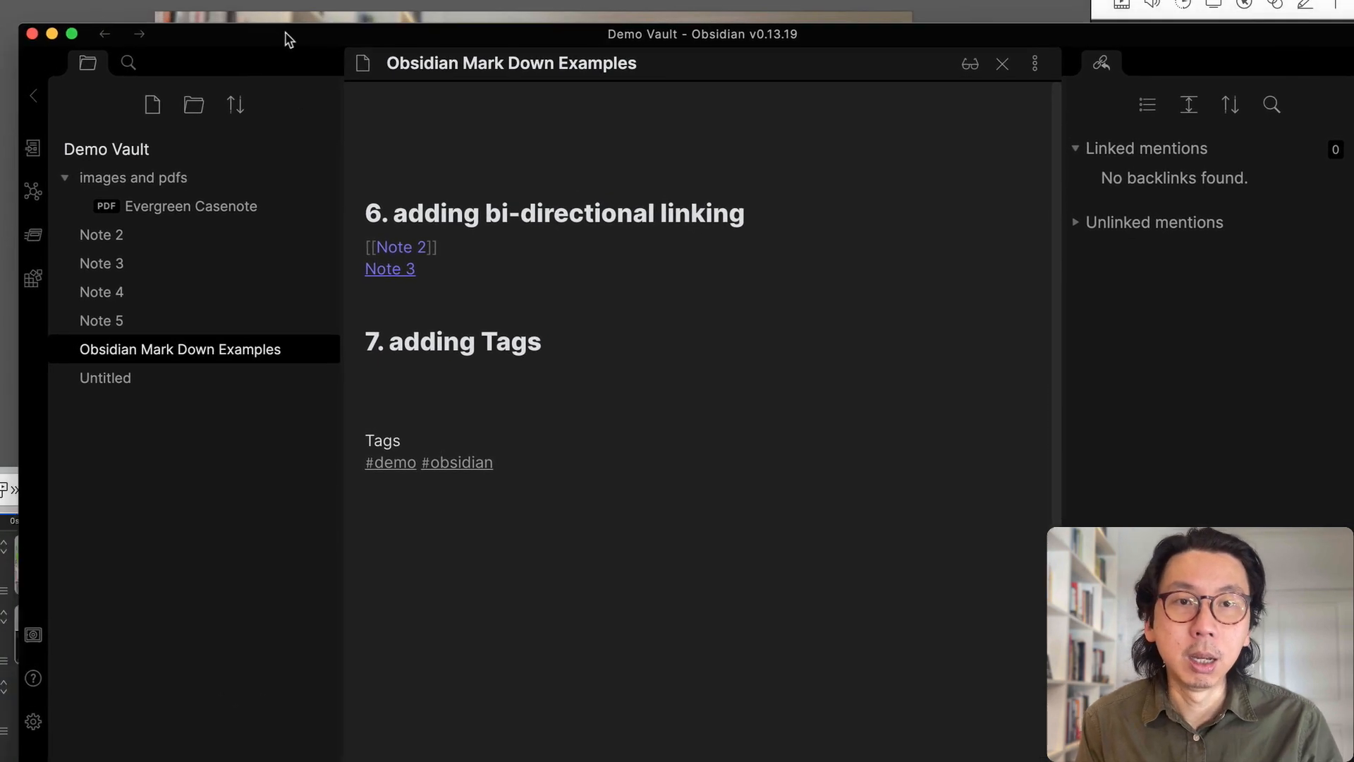
left_click_drag(289, 39, 337, 16)
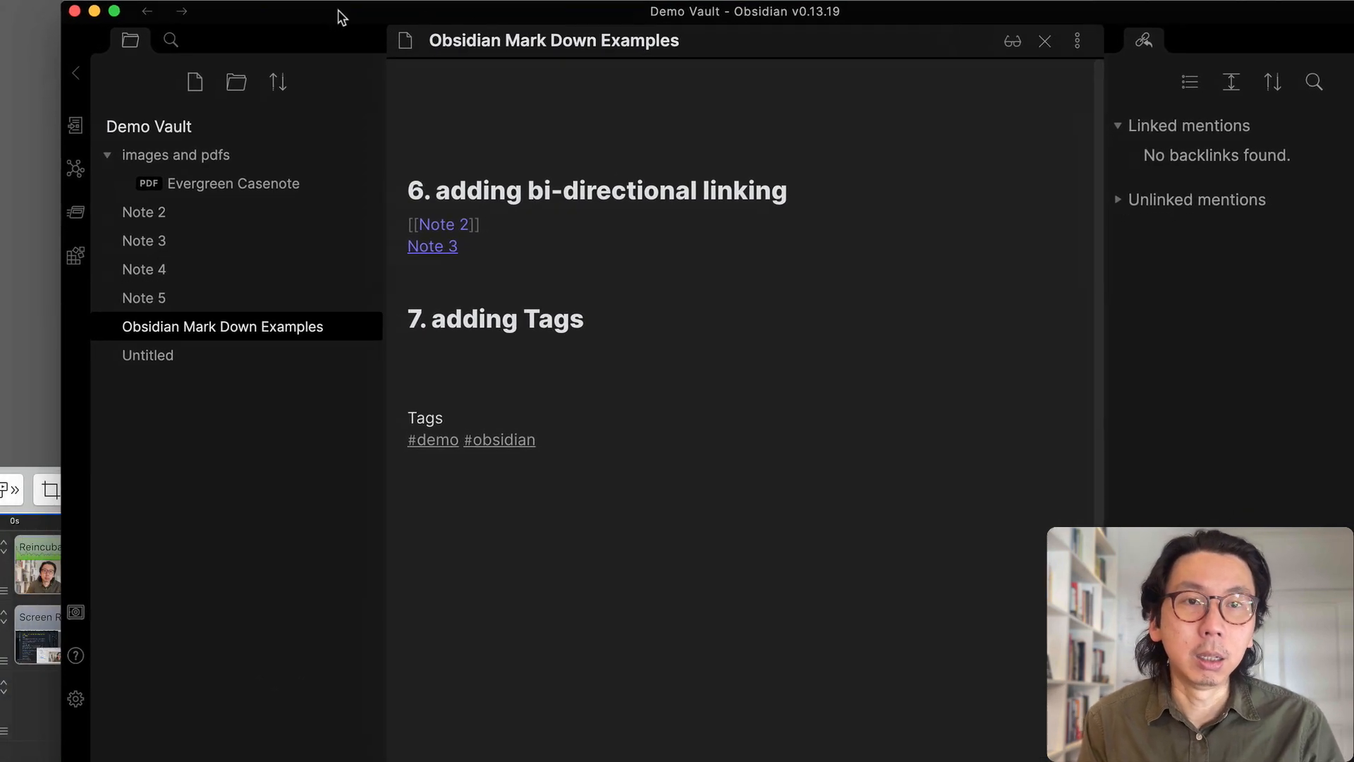
left_click(1013, 44)
scroll(713, 508, "down", 7)
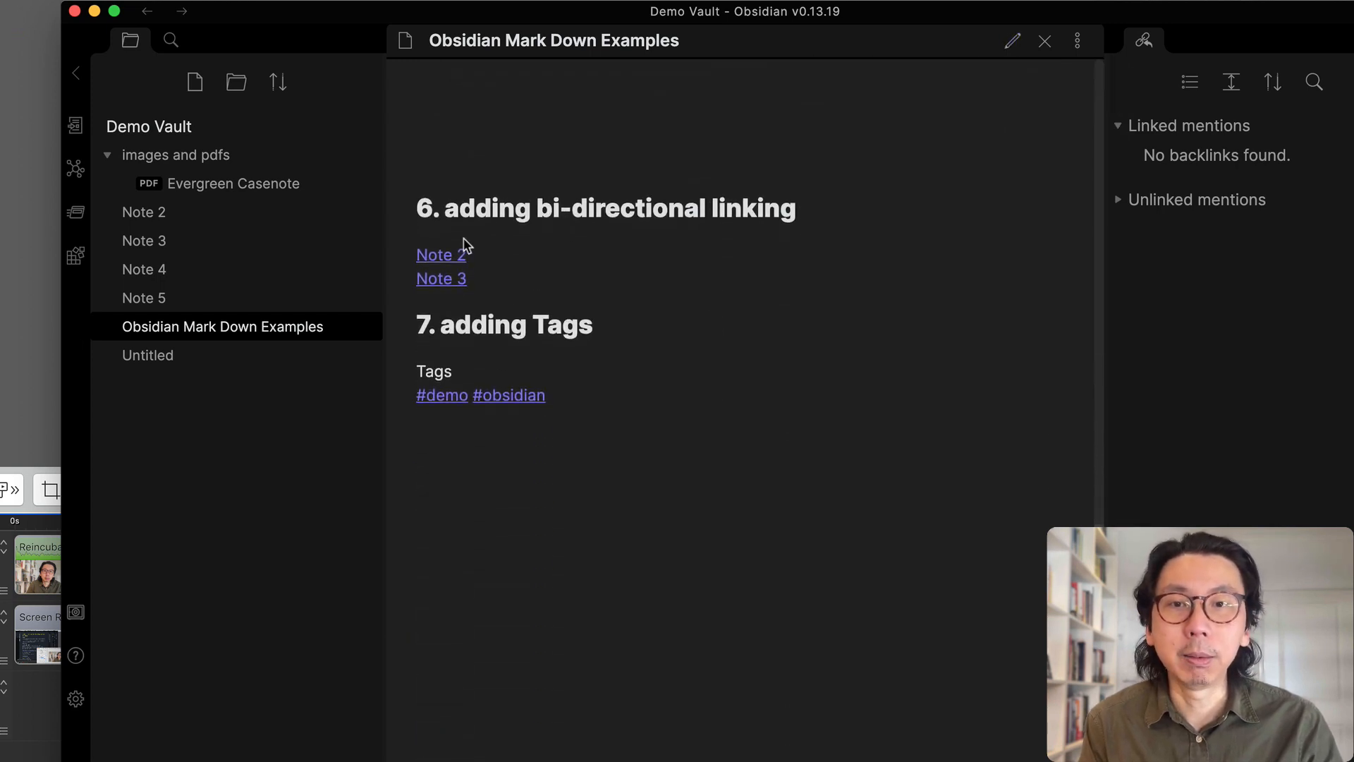
mouse_move(442, 257)
scroll(444, 261, "down", 1)
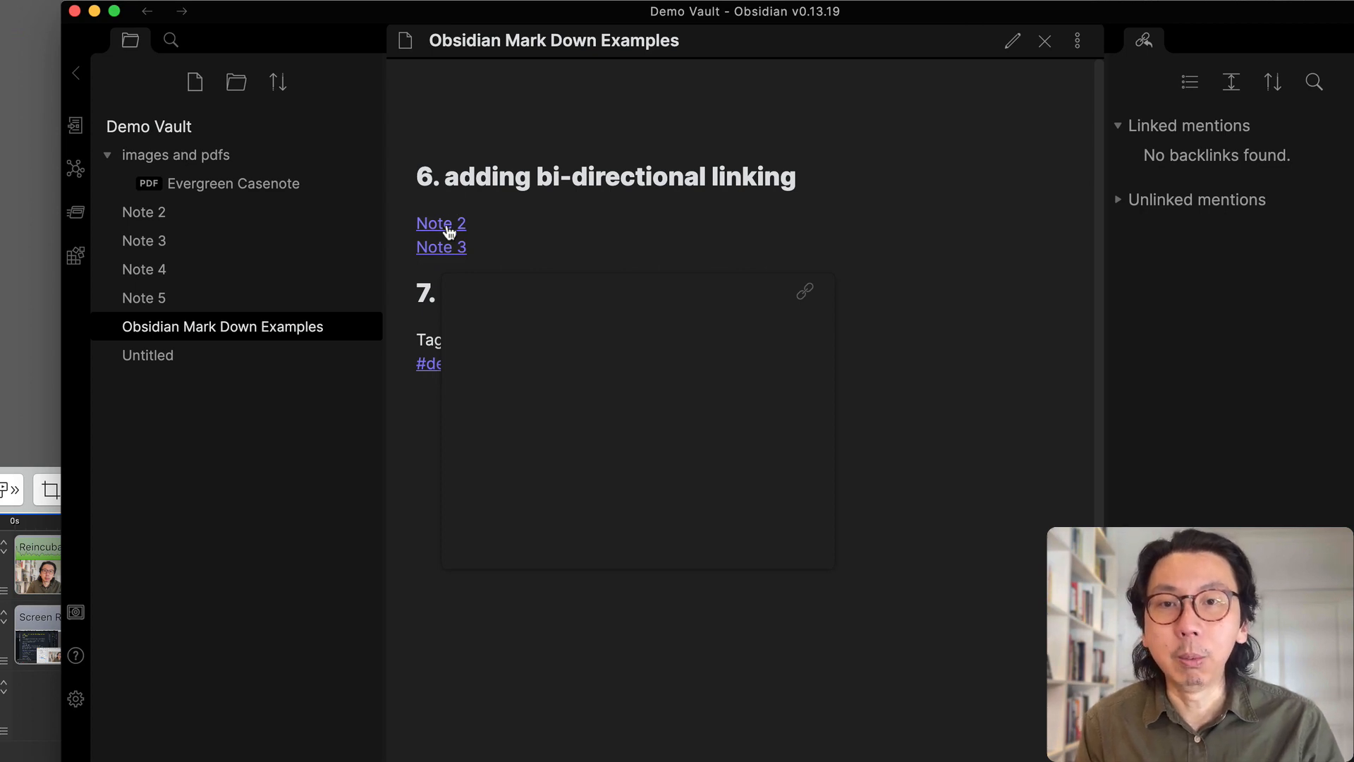
left_click(448, 230)
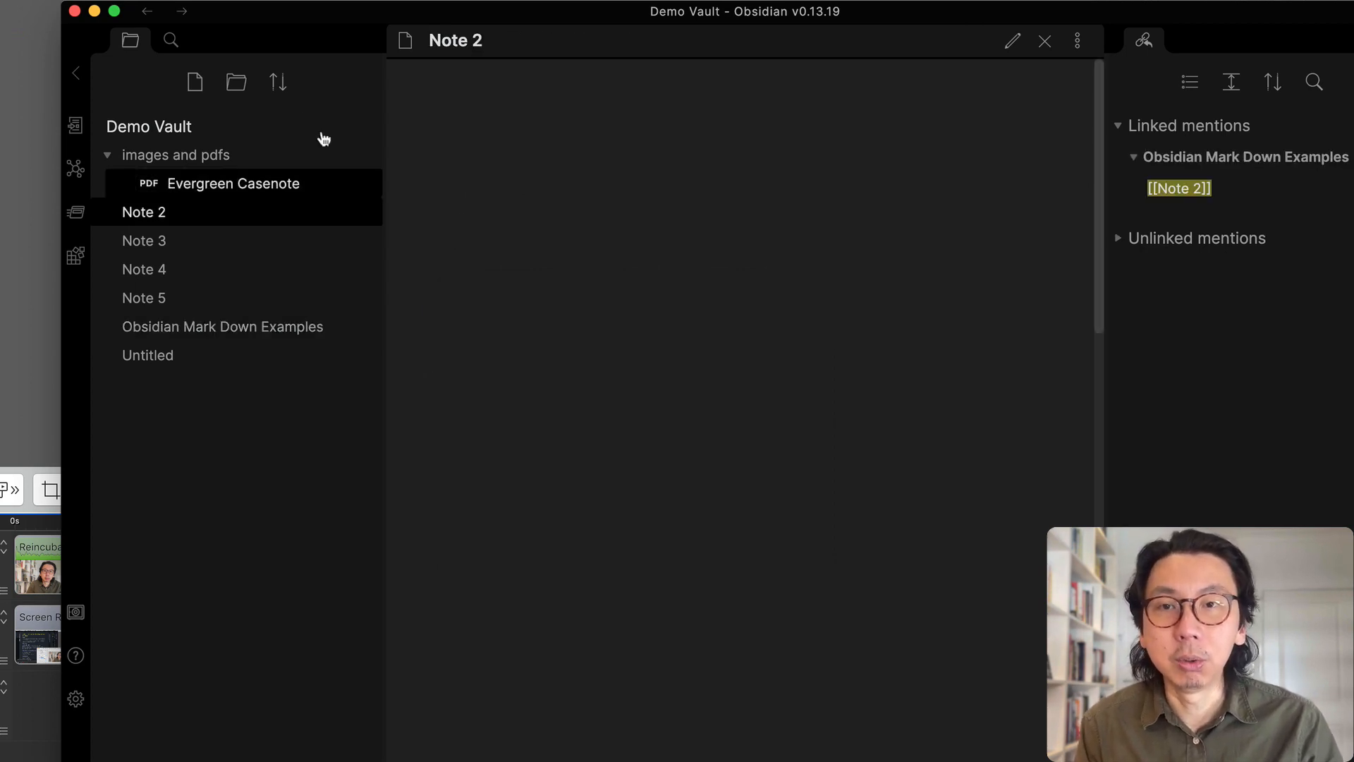
Examine Note 2's linked mentions and return to Obsidian Mark Down Examples through its backlink
left_click_drag(290, 22, 282, 62)
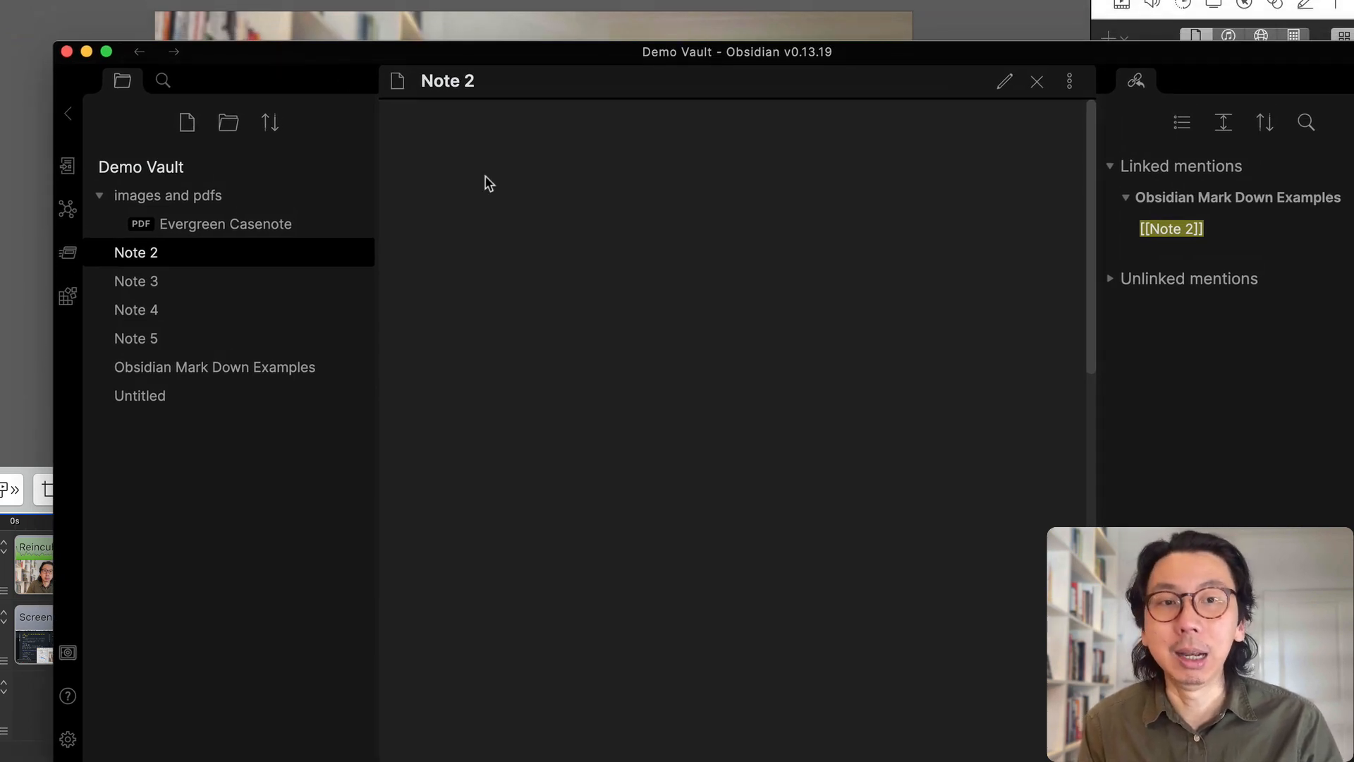
left_click_drag(1033, 55, 988, 29)
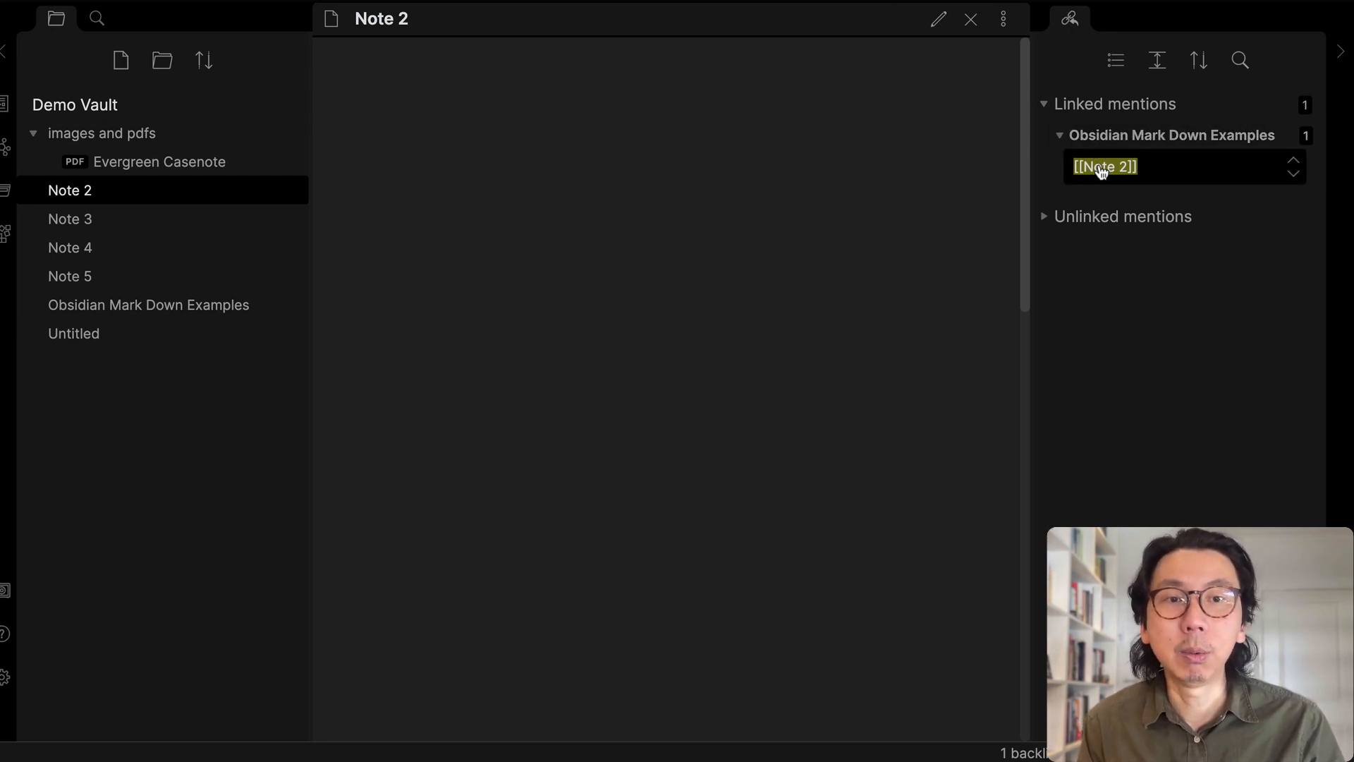
left_click(1122, 136)
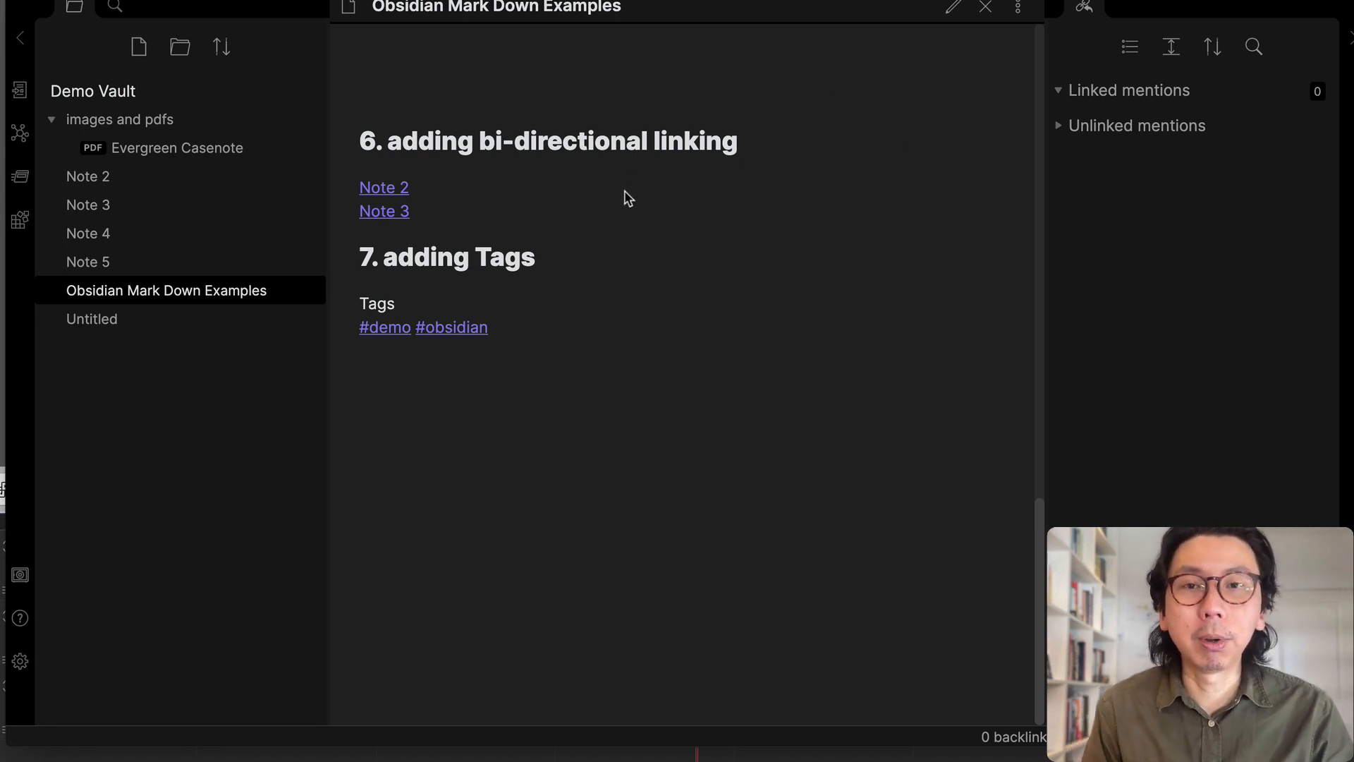
Return the note to editing view and add the tags #demo and #new beneath the "7. adding Tags" heading
key("ctrl+e")
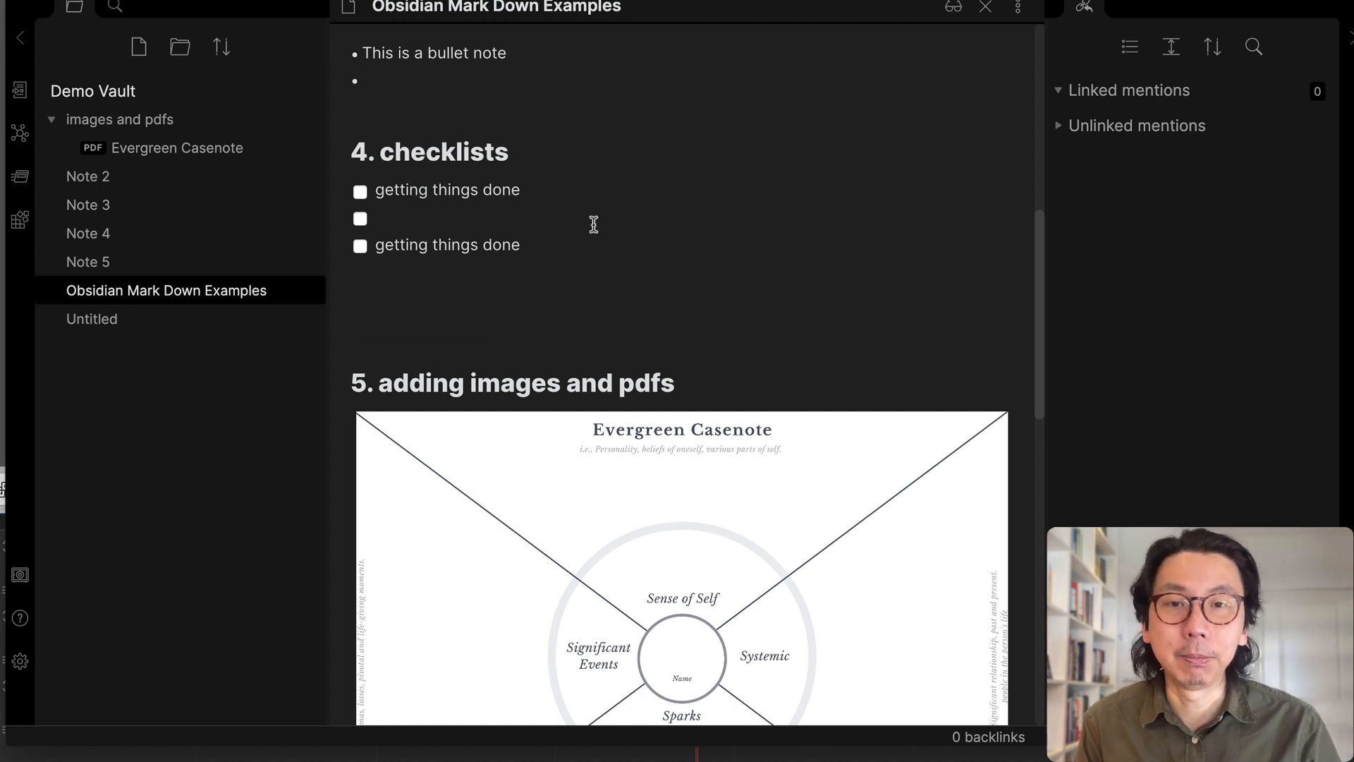
scroll(556, 339, "down", 15)
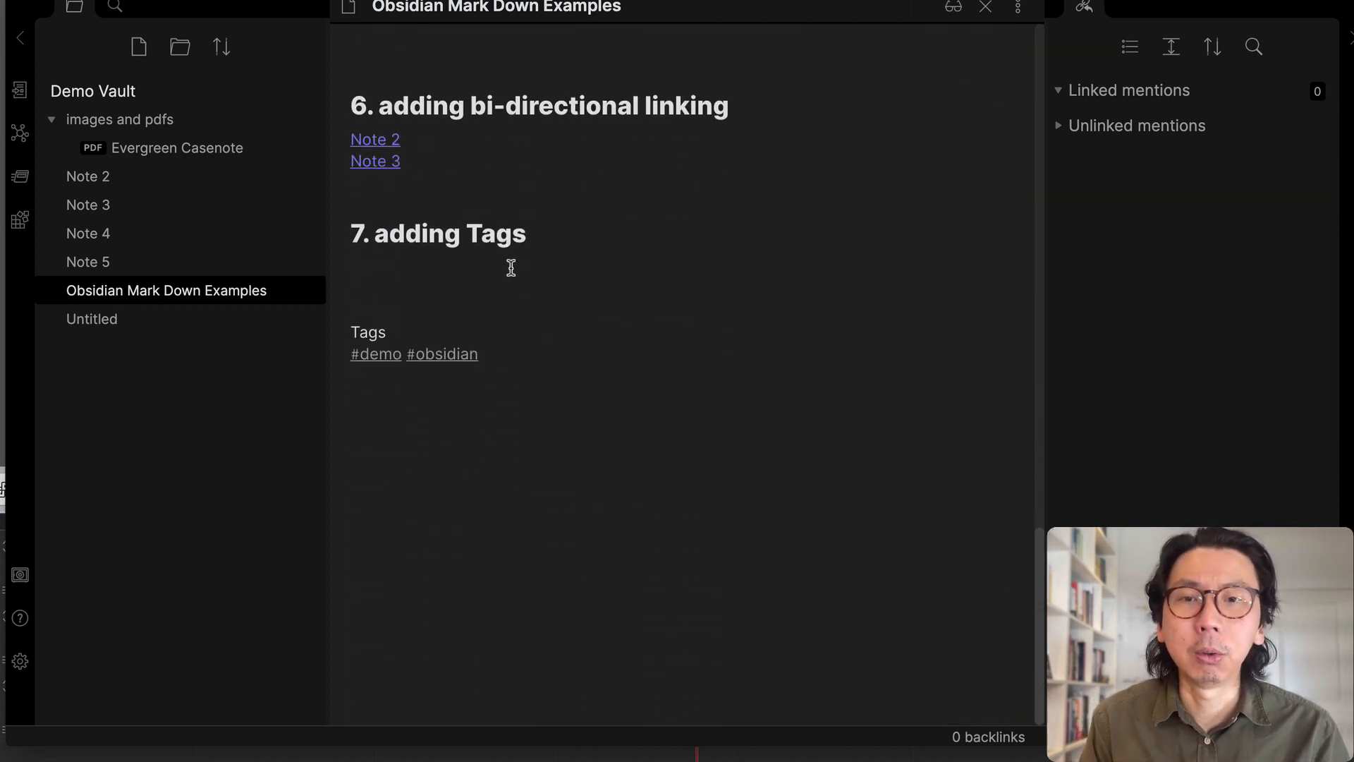
left_click(447, 270)
type("#")
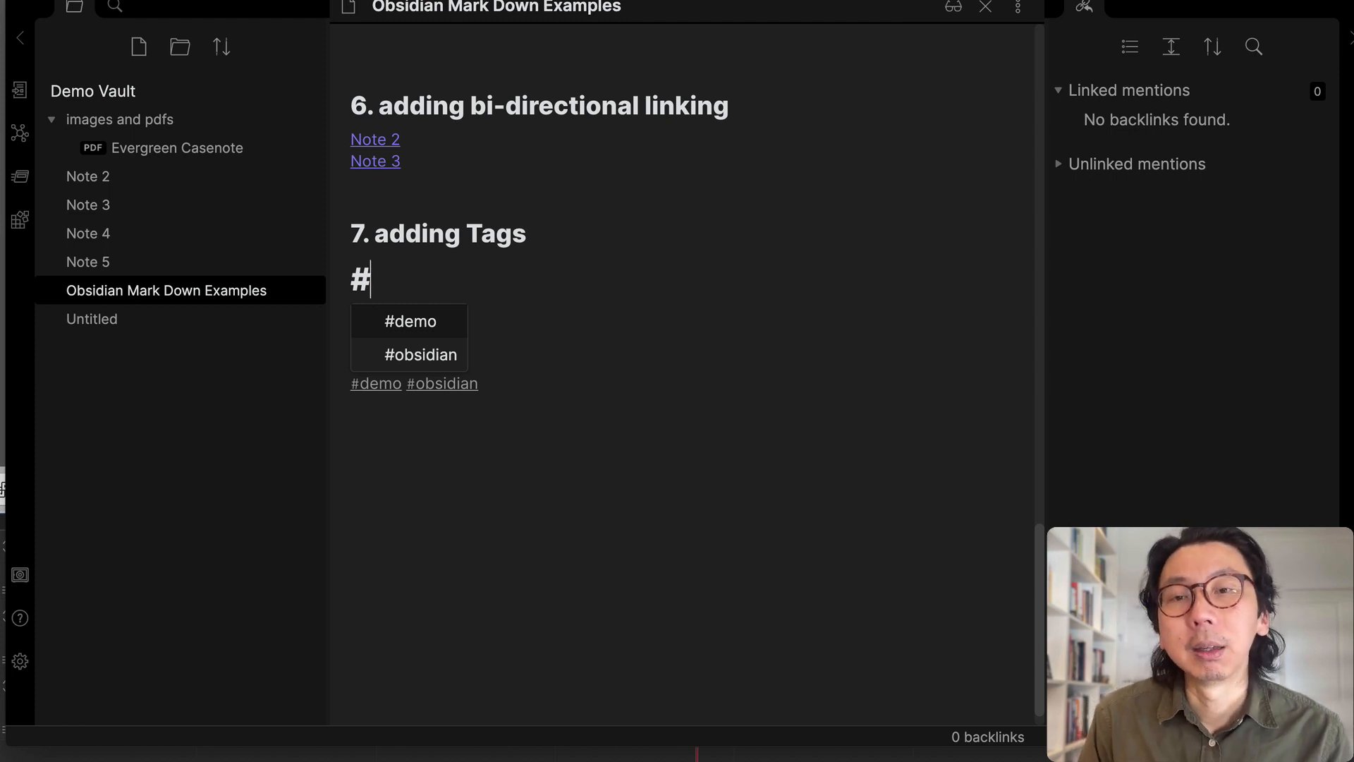
type("d")
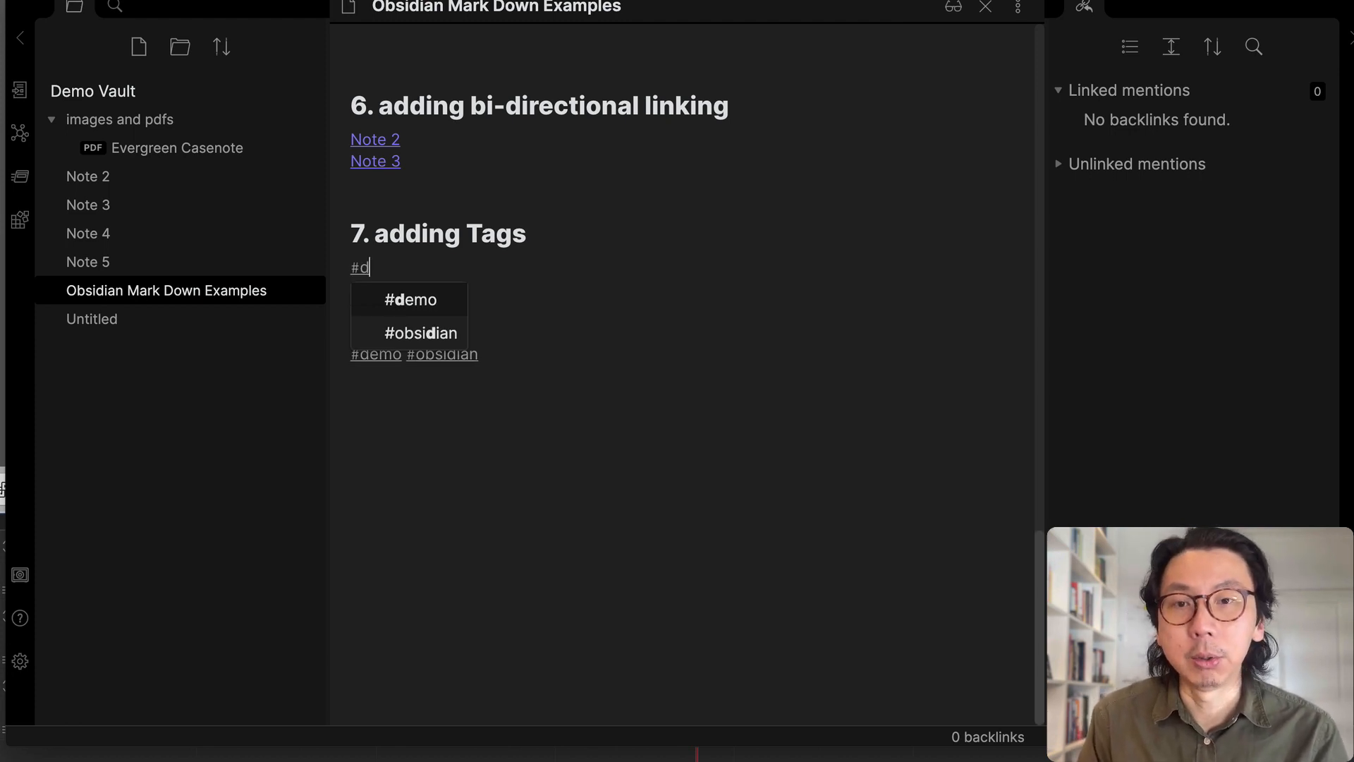
type("emo")
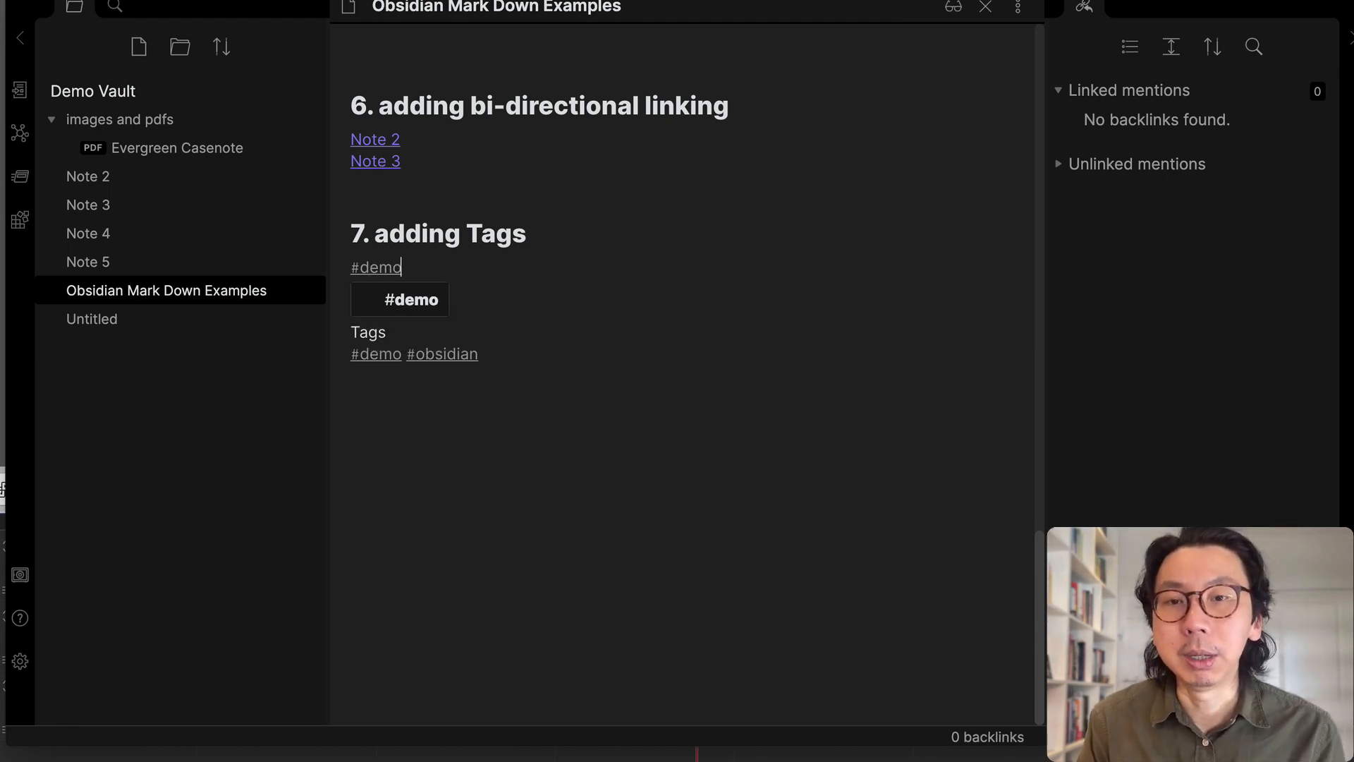
key("Escape")
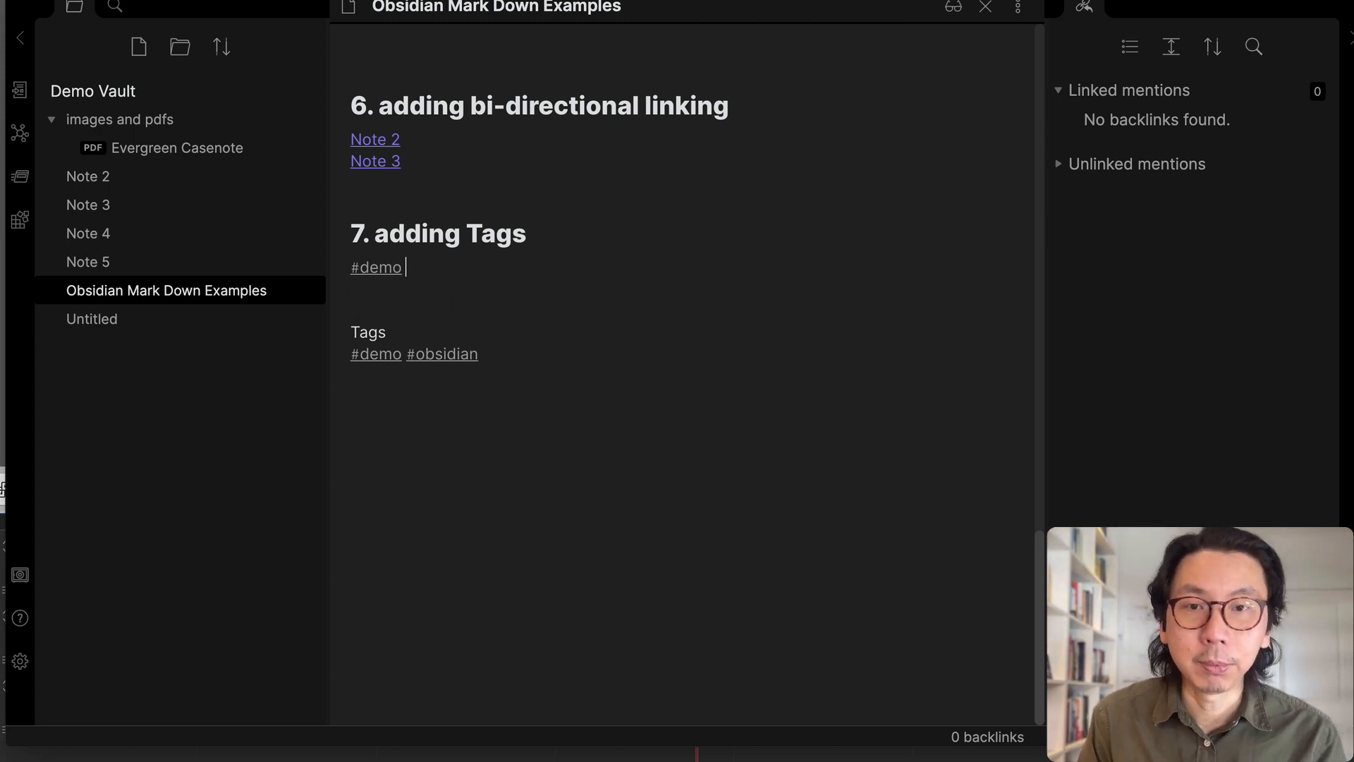
type("#new")
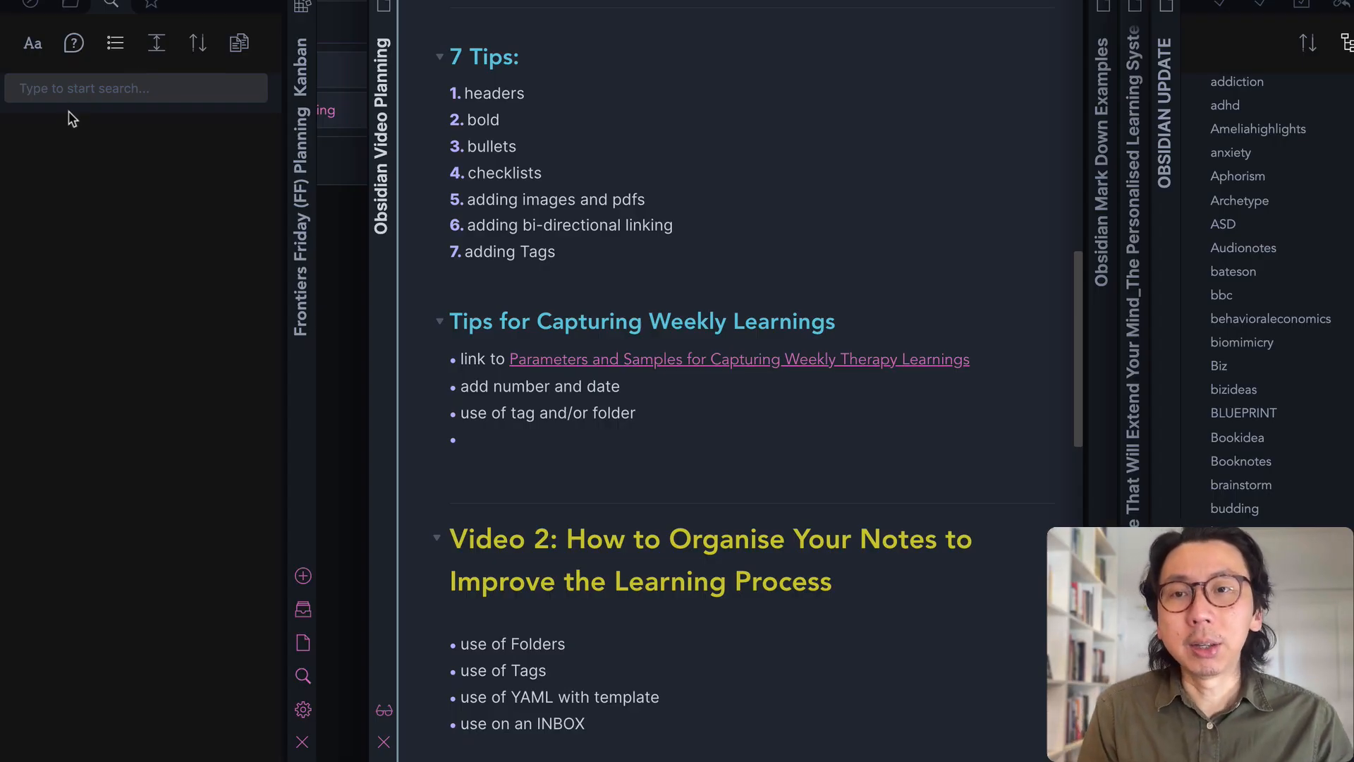
Search the other vault for tag:therapylearnings and look through the list of matching notes
left_click(94, 90)
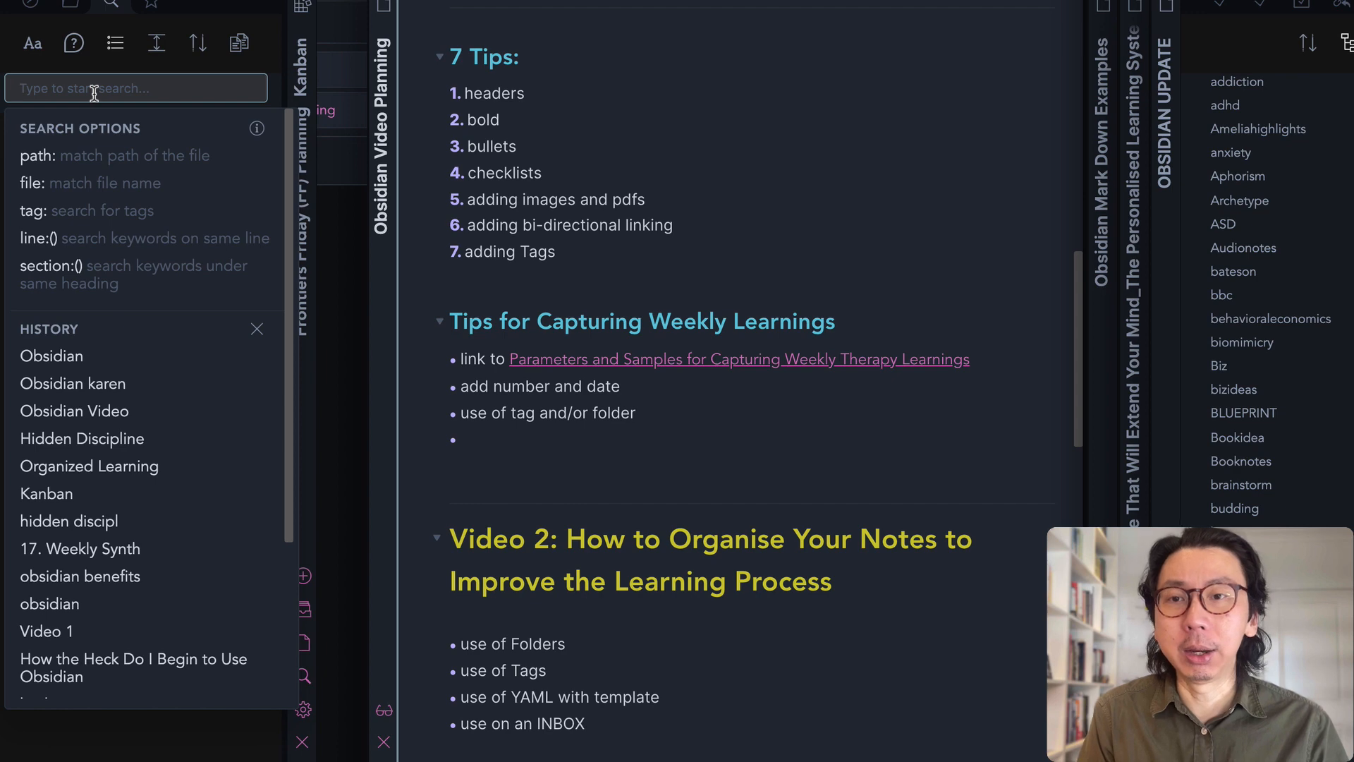
left_click(91, 211)
type("tag:t")
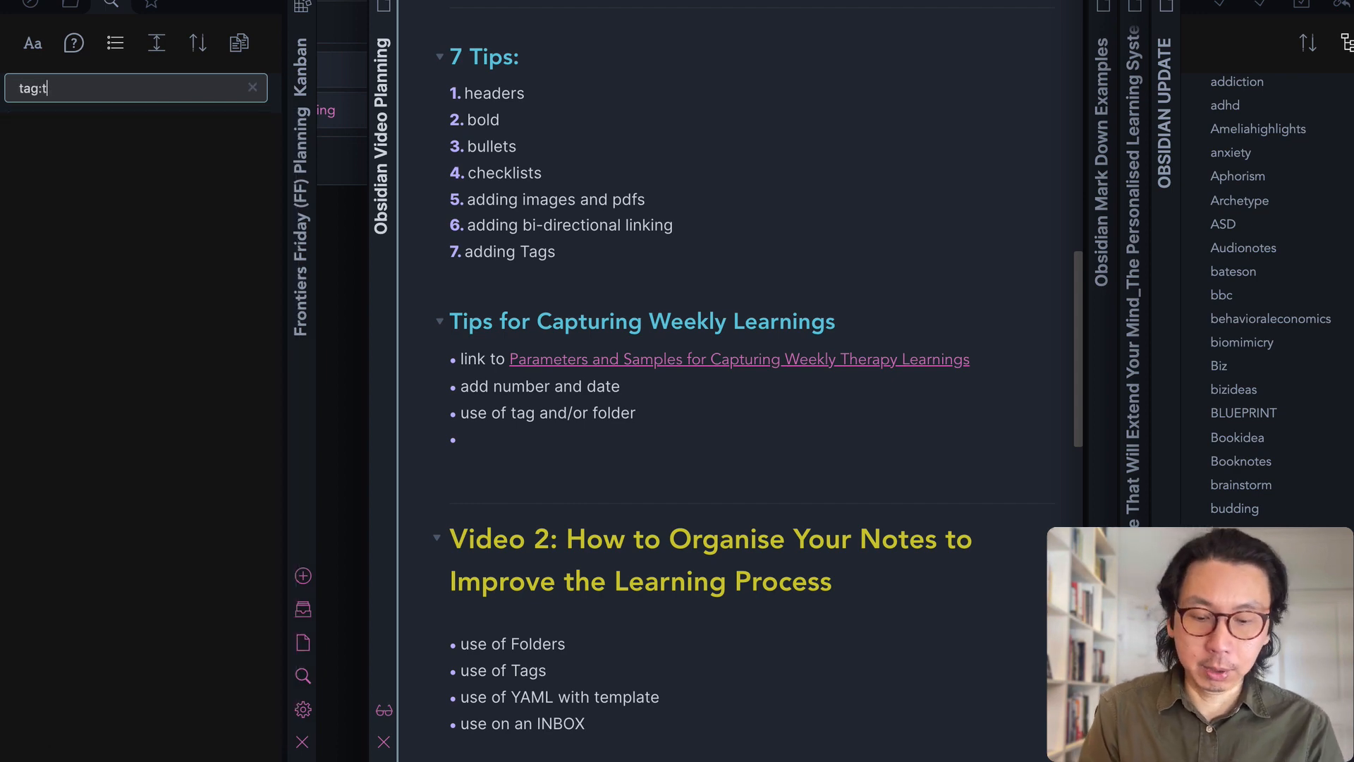
type("herapylearnin")
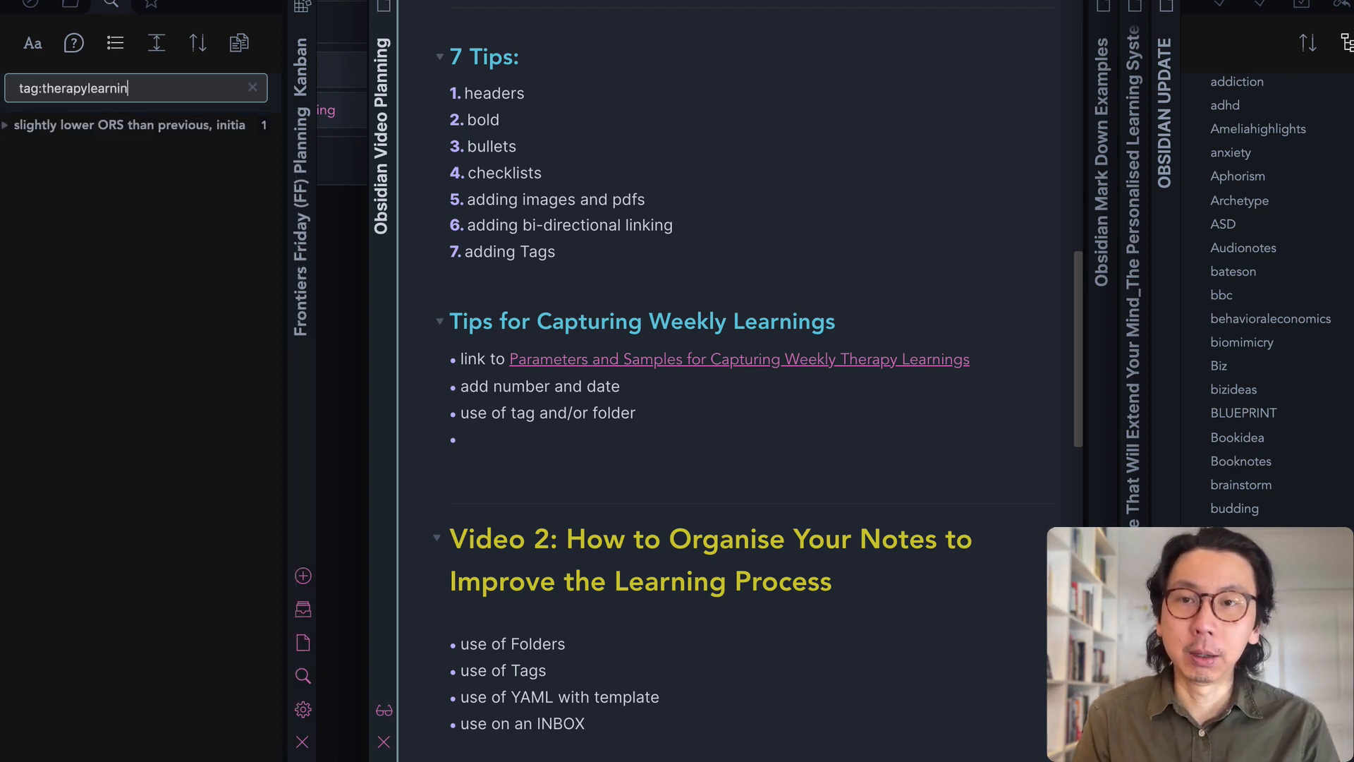
type("gs")
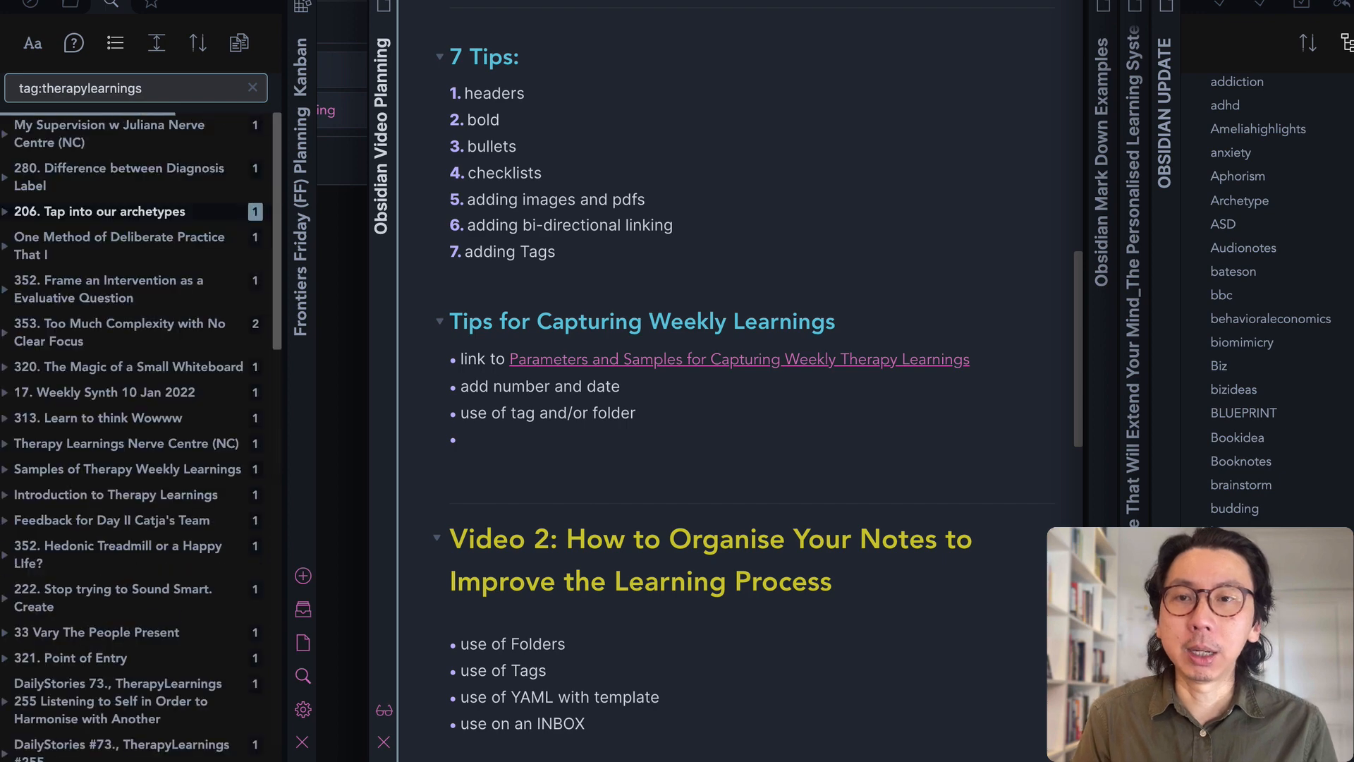
scroll(91, 282, "down", 5)
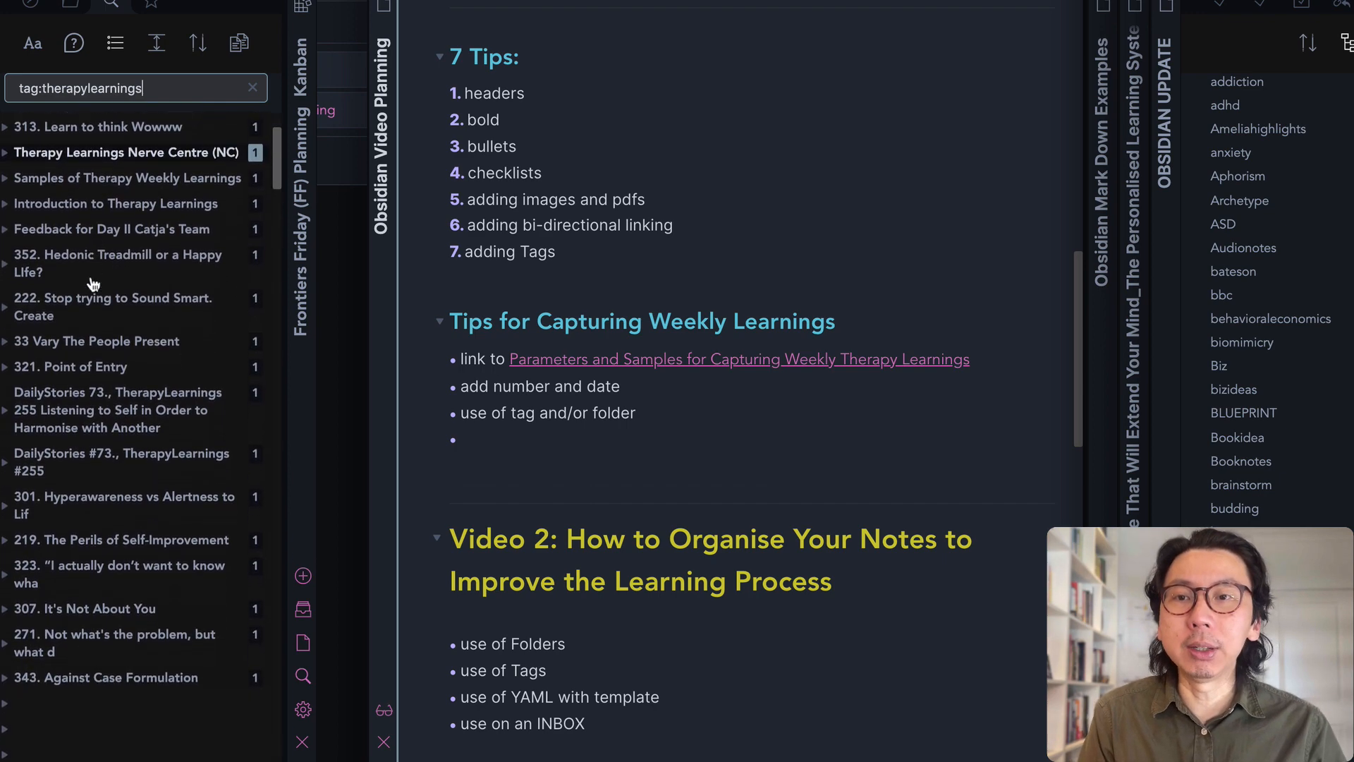
scroll(91, 282, "down", 8)
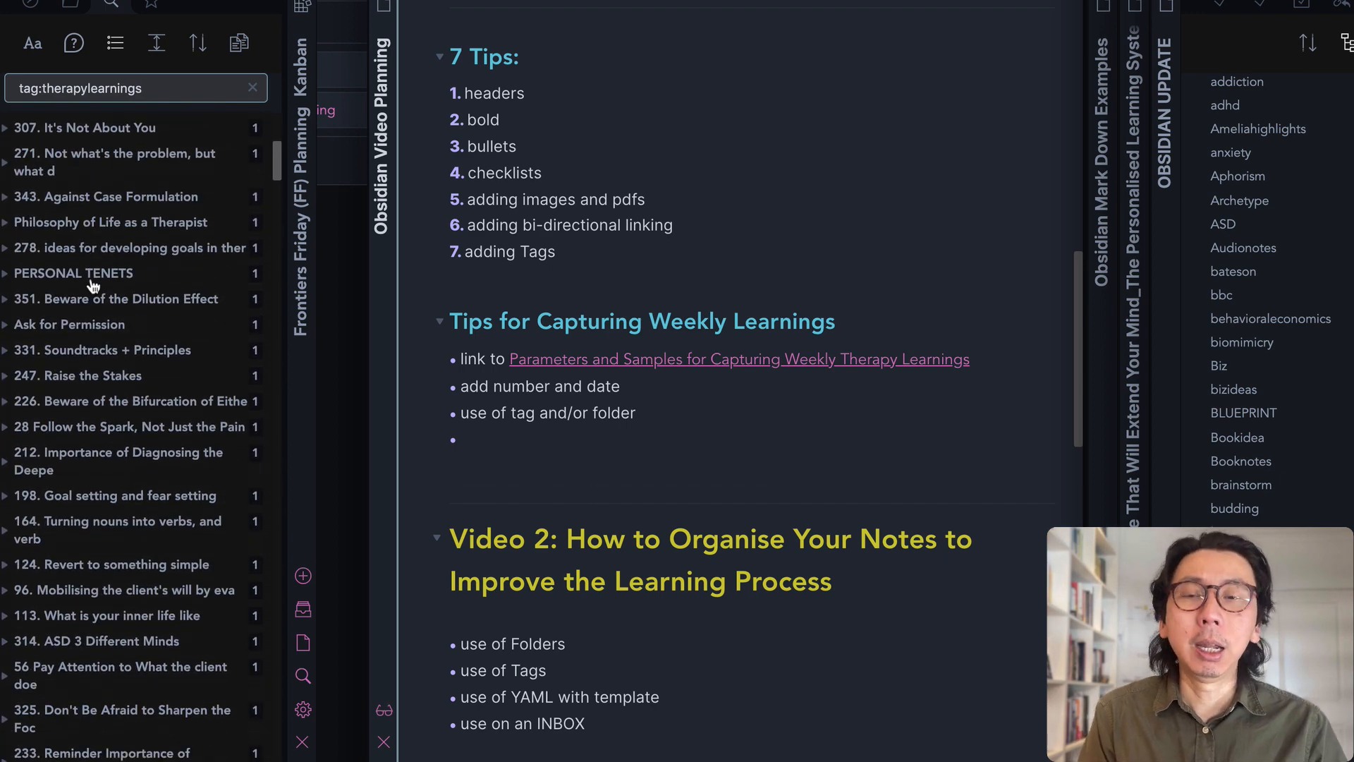
scroll(92, 285, "down", 2)
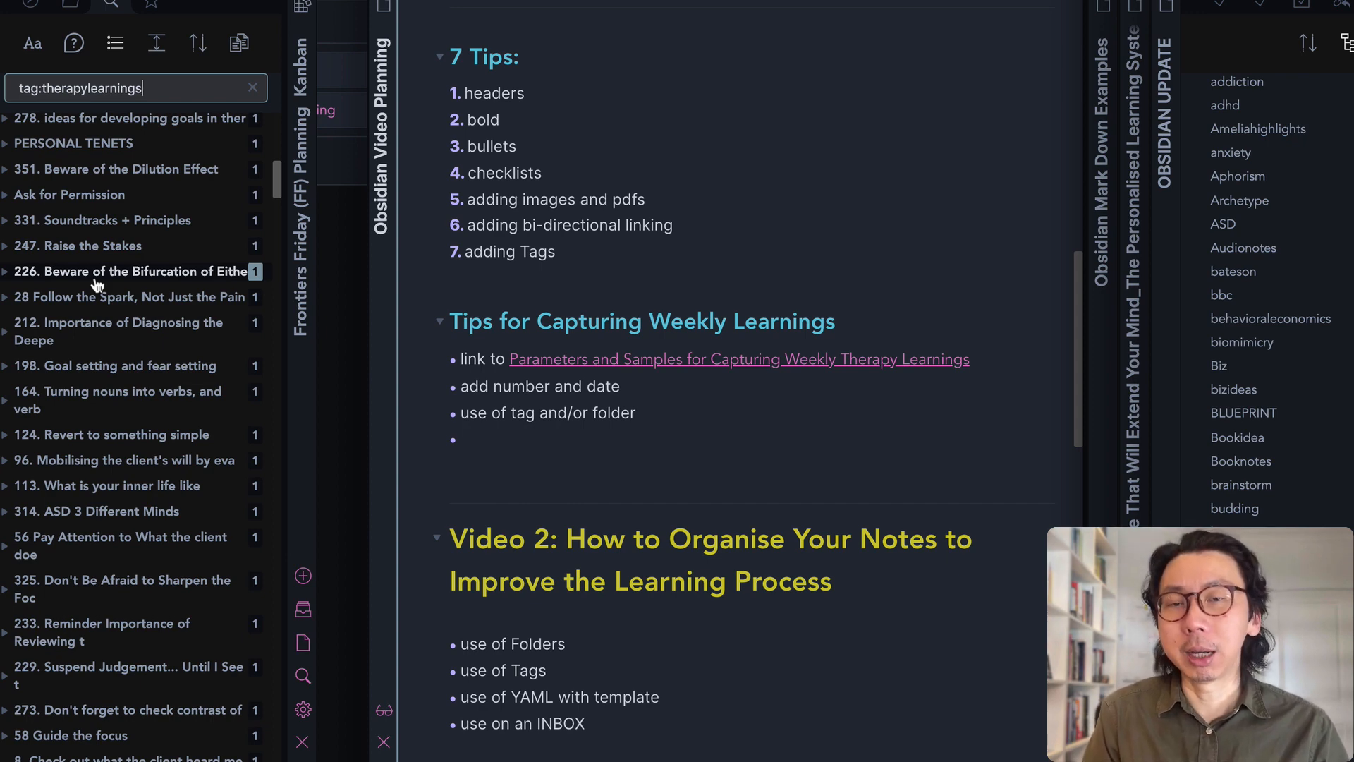
scroll(96, 284, "down", 3)
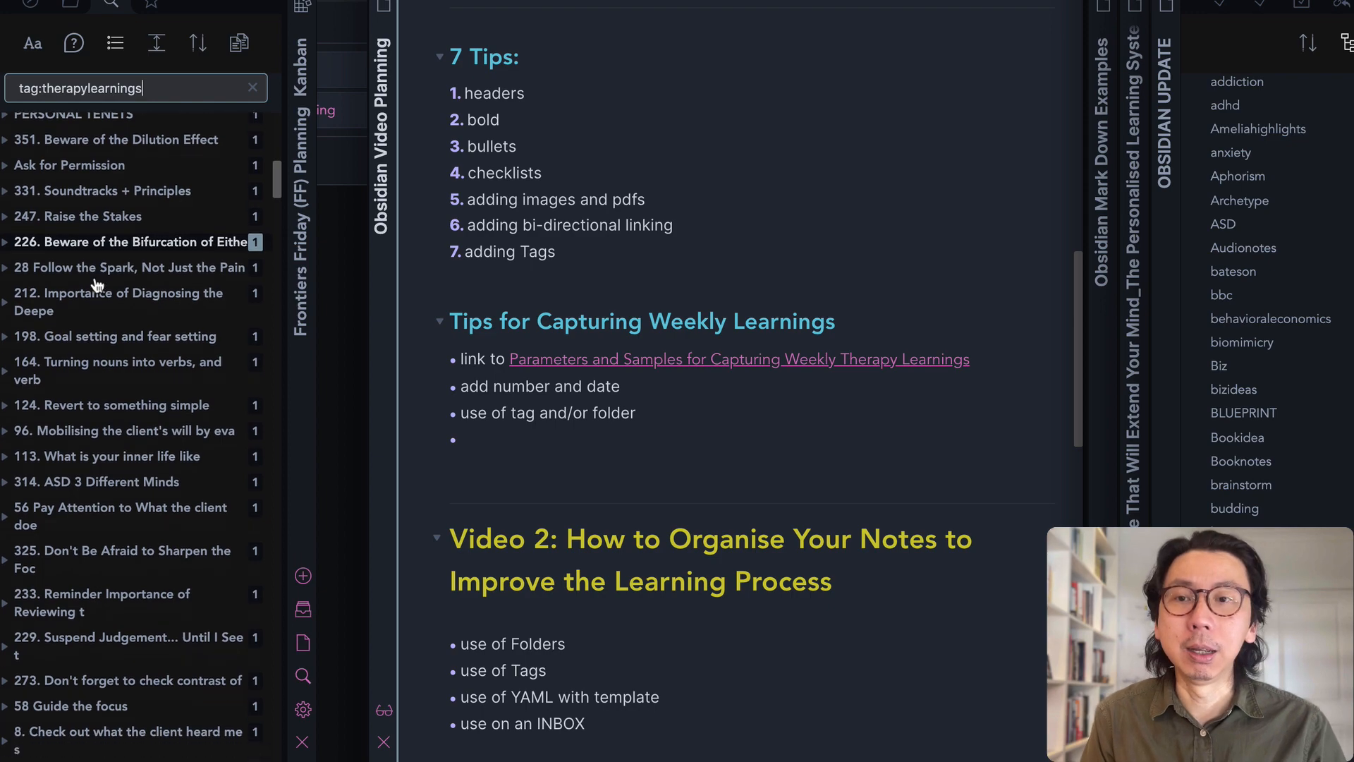
scroll(97, 285, "up", 10)
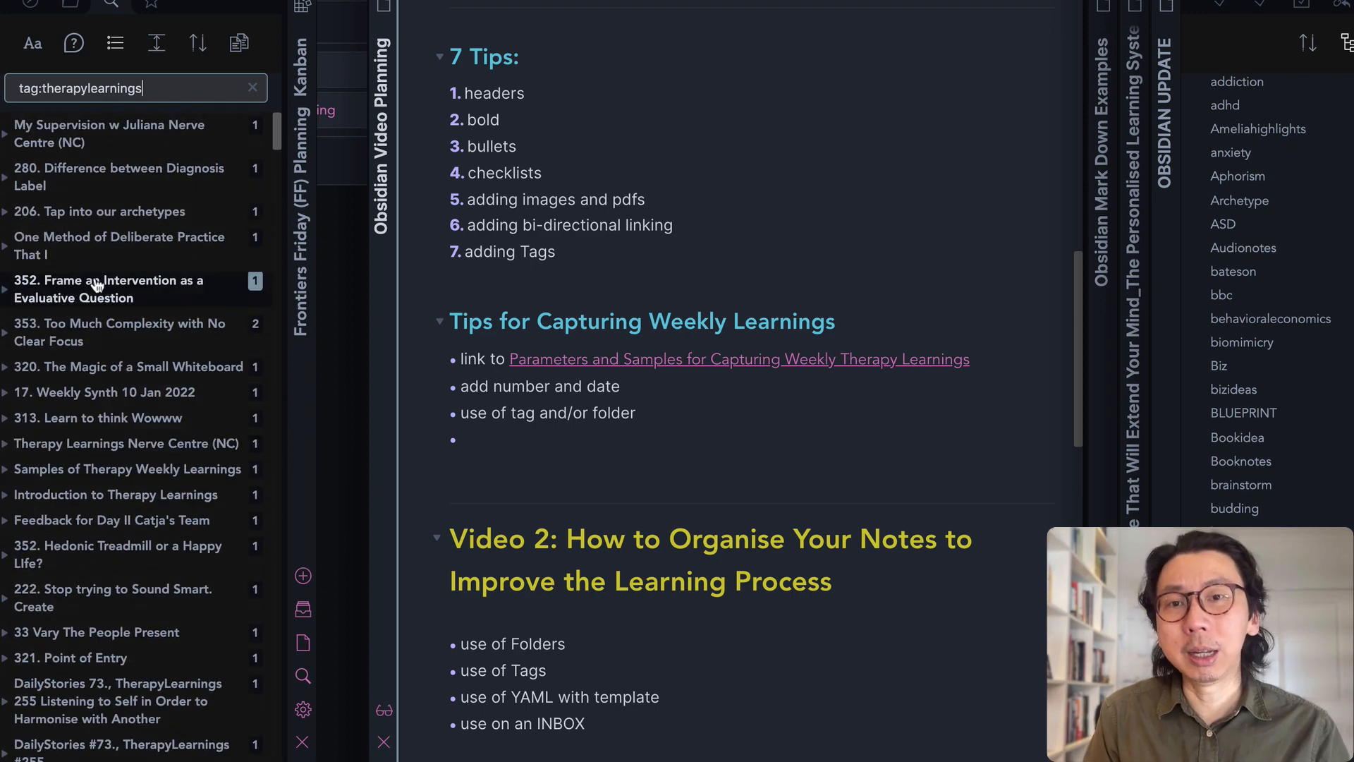